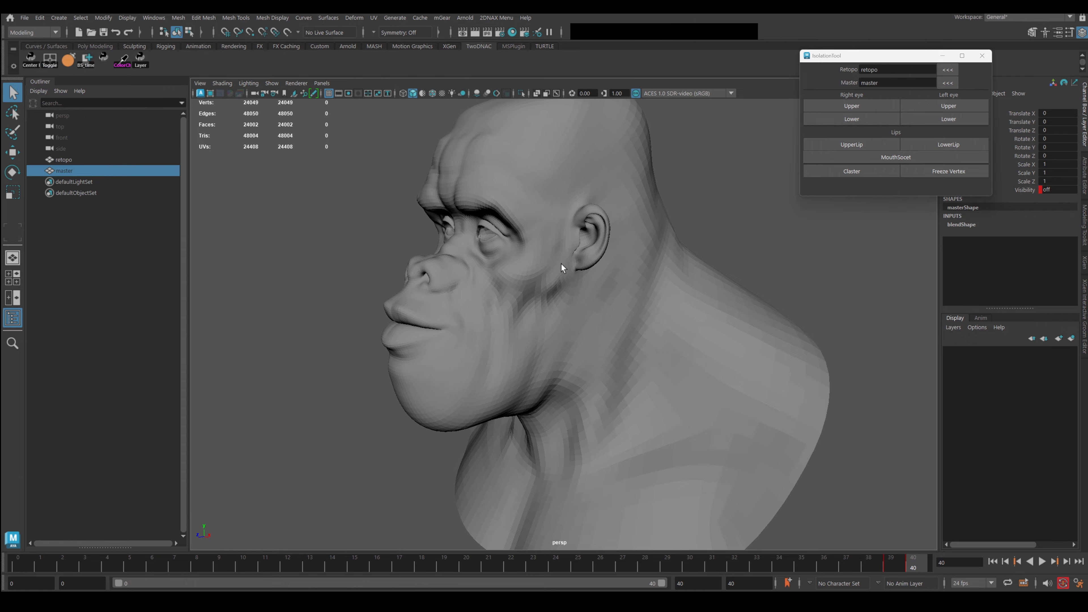
Select the retopo mesh and tumble the view from the side profile to face the ape bust front-on.
{"action": "left_click", "coordinate": [562, 268]}
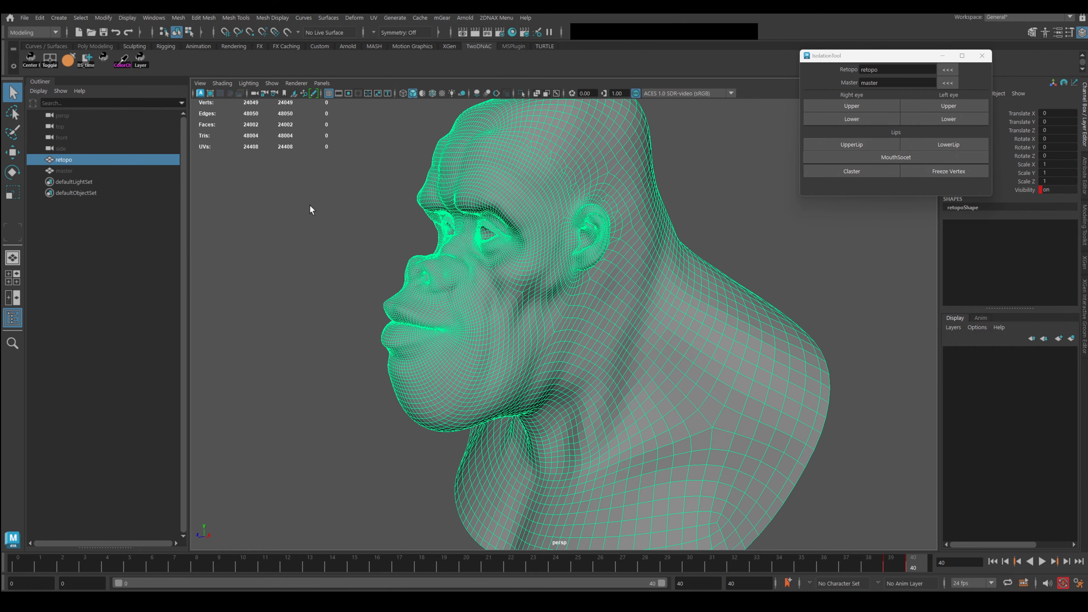
{"action": "left_click_drag", "start_coordinate": [659, 424], "coordinate": [742, 174], "text": "alt"}
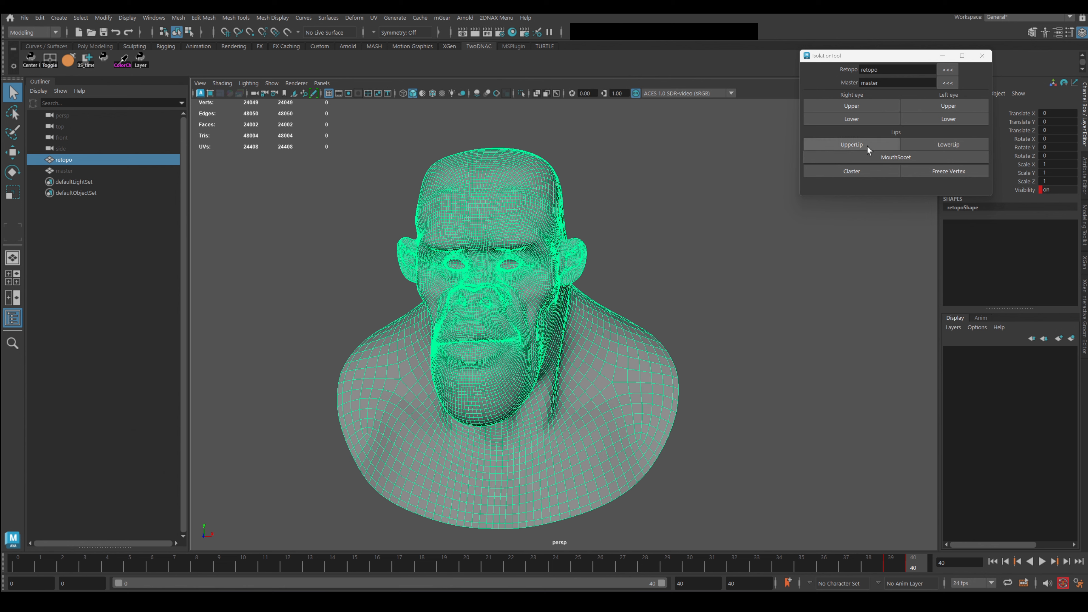
Select the right eye's 584 lower-eyelid faces and turn on Wireframe on Shaded.
{"action": "left_click", "coordinate": [783, 262]}
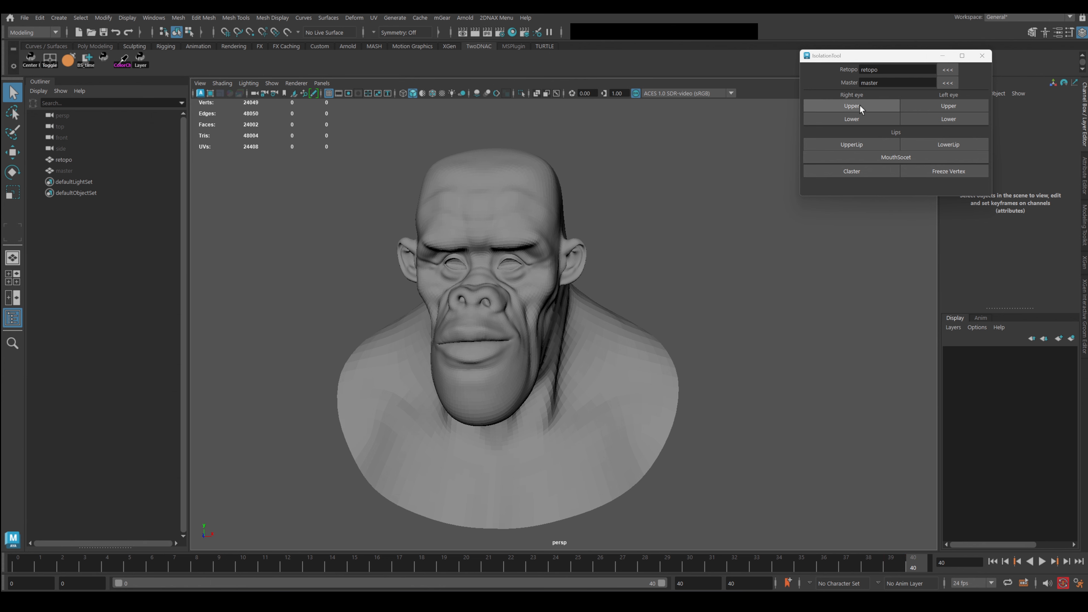
{"action": "left_click", "coordinate": [851, 106]}
{"action": "left_click", "coordinate": [858, 115]}
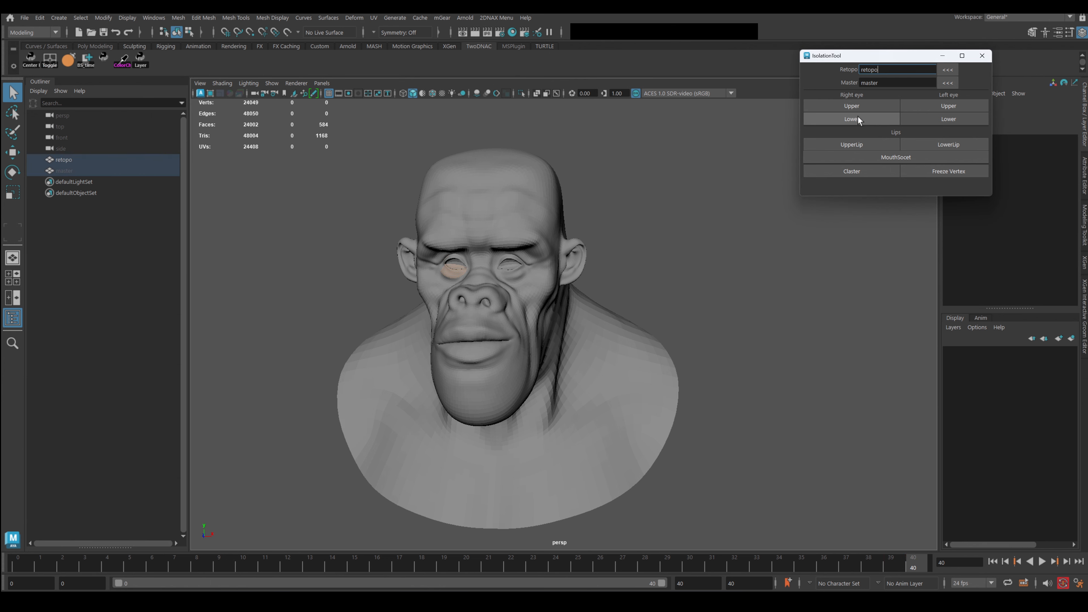
{"action": "scroll", "coordinate": [455, 226], "scroll_direction": "up", "scroll_amount": 10}
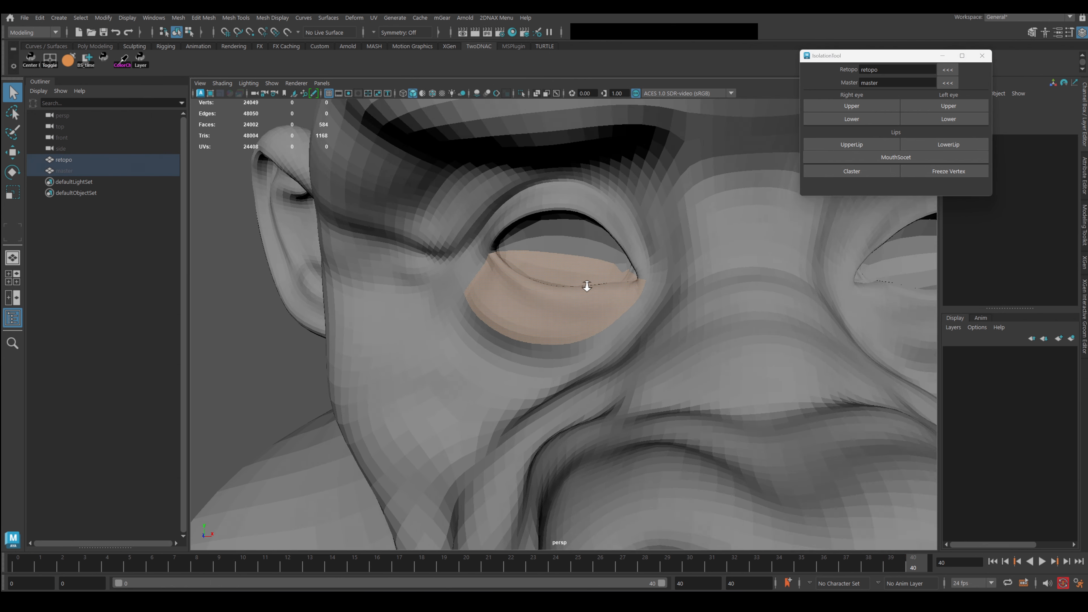
{"action": "scroll", "coordinate": [586, 285], "scroll_direction": "up", "scroll_amount": 2}
{"action": "left_click", "coordinate": [853, 106]}
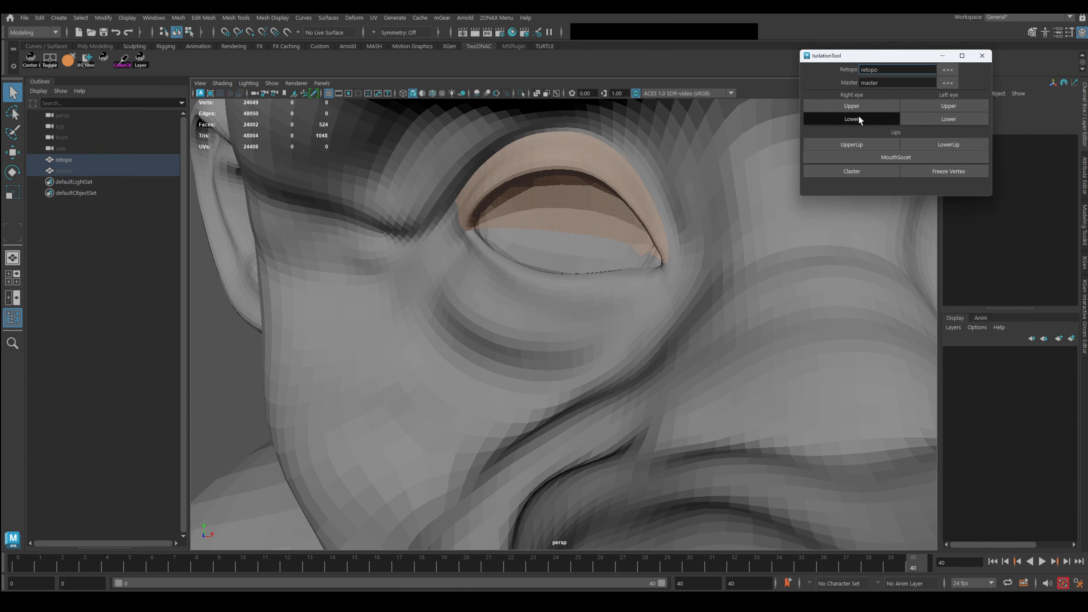
{"action": "left_click", "coordinate": [855, 119]}
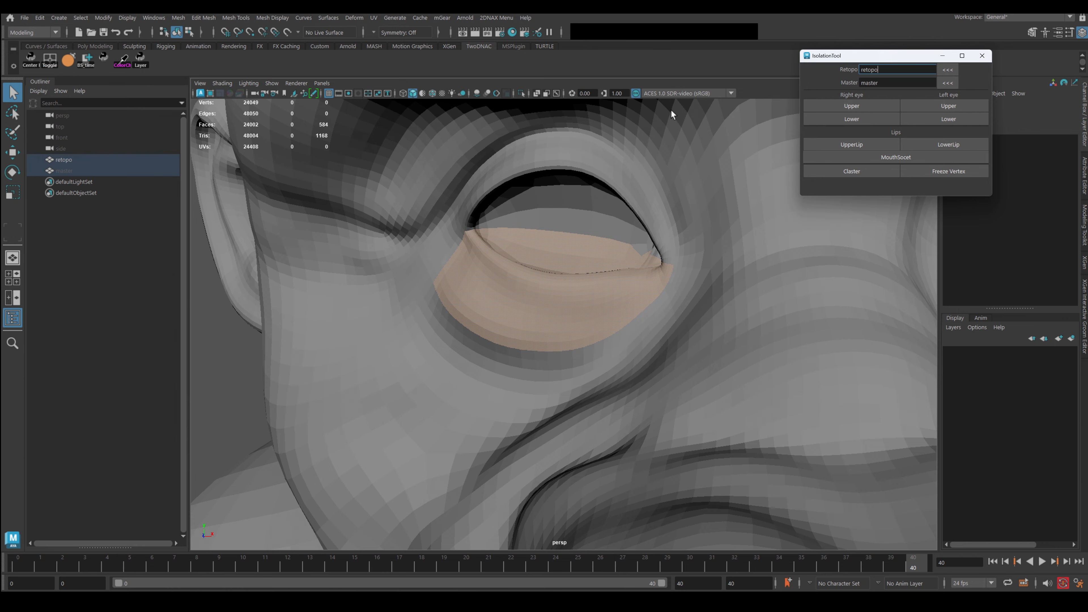
{"action": "left_click", "coordinate": [433, 94]}
{"action": "scroll", "coordinate": [633, 253], "scroll_direction": "down", "scroll_amount": 3}
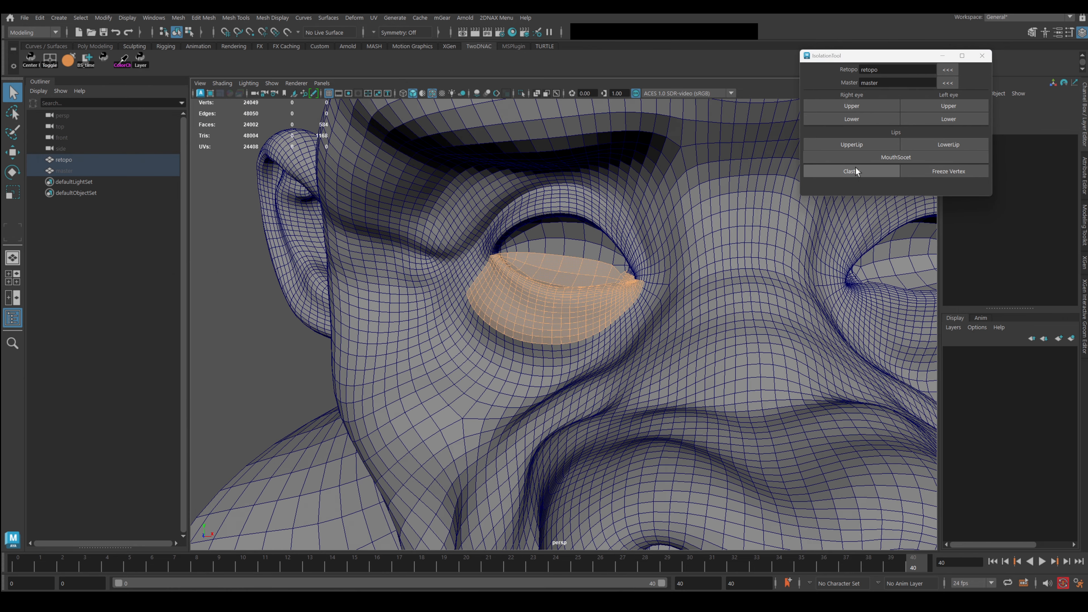
Create a cluster from the eyelid faces and play back the stretched retopo mesh.
{"action": "left_click", "coordinate": [851, 171]}
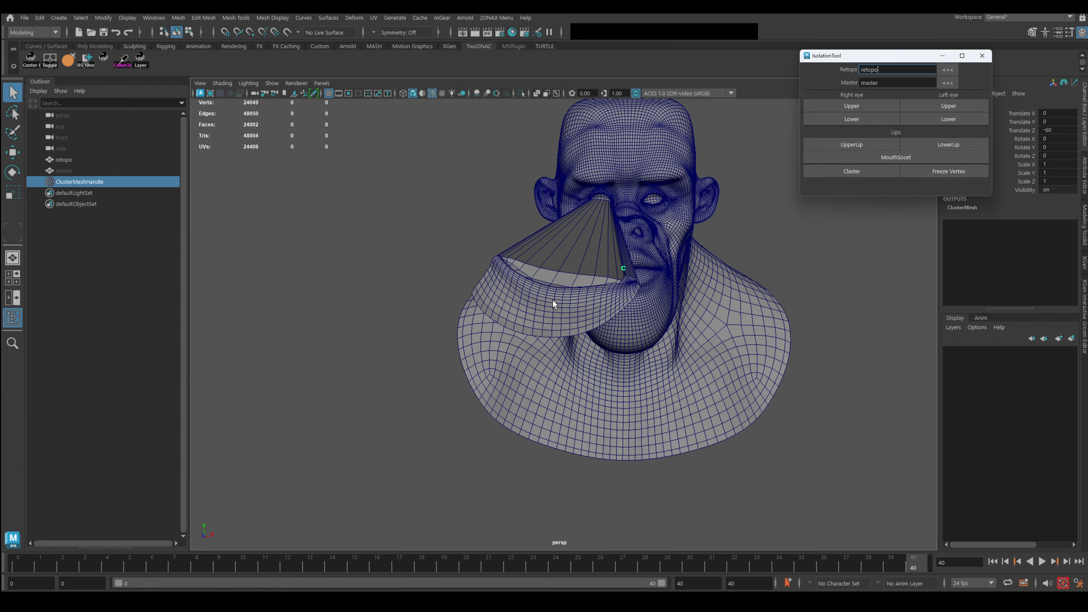
{"action": "left_click", "coordinate": [552, 303]}
{"action": "left_click_drag", "start_coordinate": [564, 243], "coordinate": [615, 295], "text": "alt"}
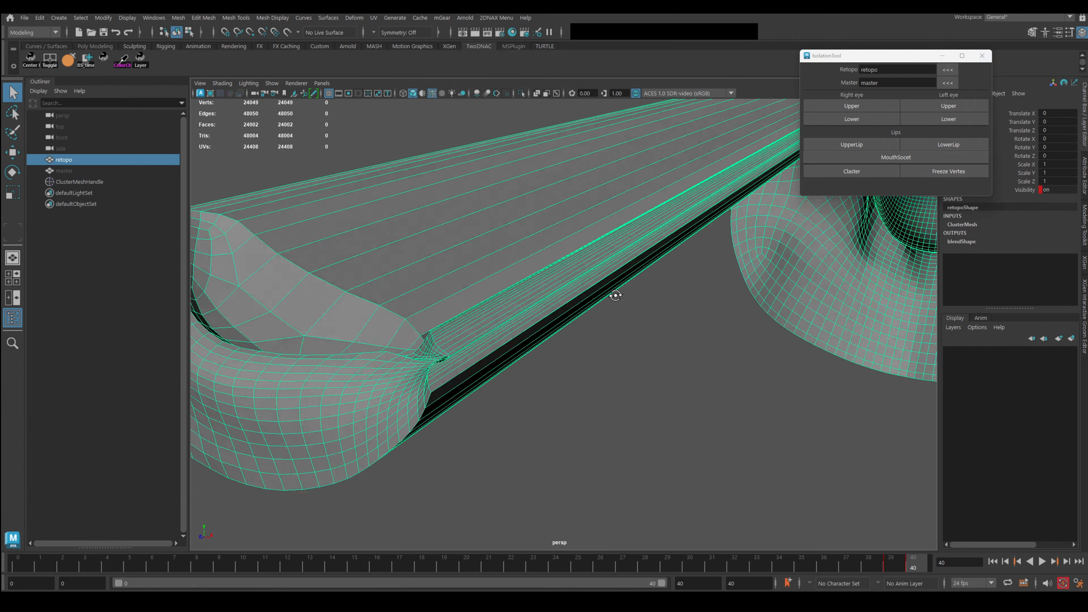
{"action": "right_click_drag", "start_coordinate": [615, 295], "coordinate": [577, 306], "text": "alt"}
{"action": "left_click_drag", "start_coordinate": [578, 306], "coordinate": [527, 316], "text": "alt"}
{"action": "middle_click_drag", "start_coordinate": [527, 316], "coordinate": [629, 198], "text": "alt"}
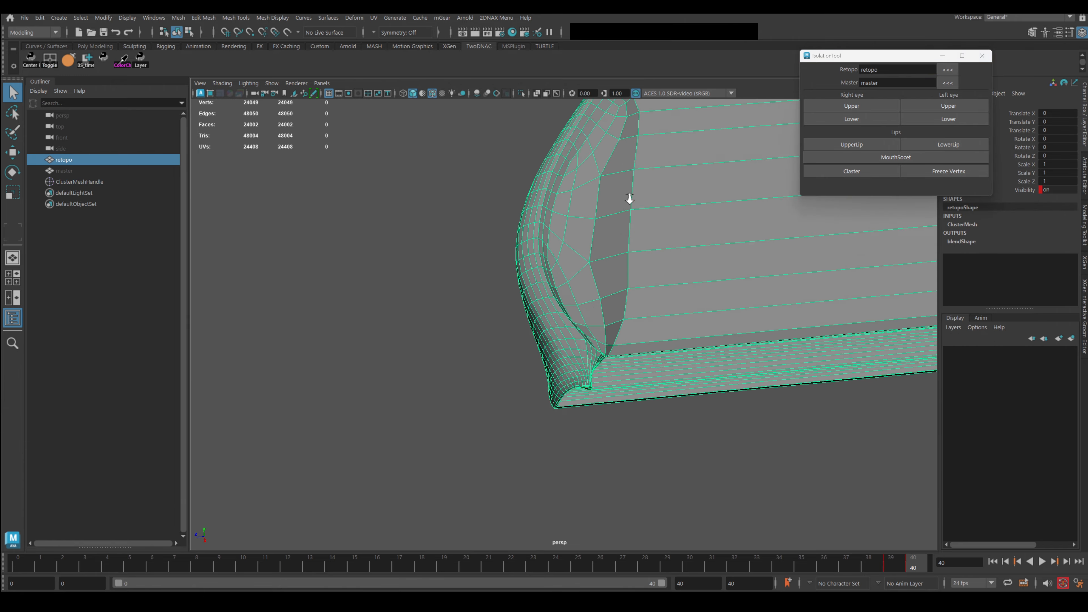
{"action": "key", "text": "alt+v"}
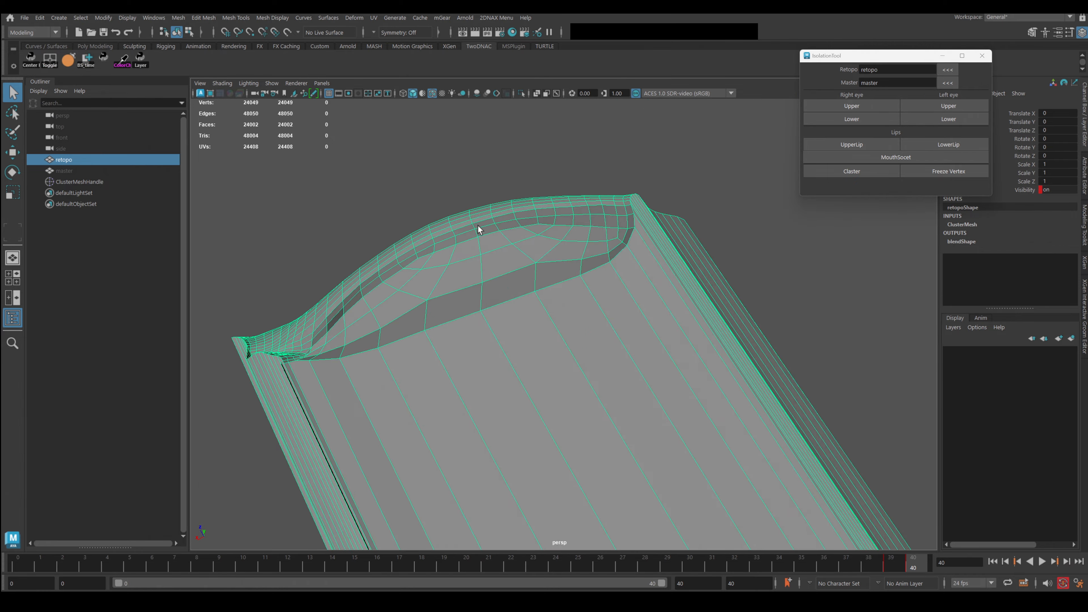
Scrub back to frame 31 and soft-select one vertex on the stretched mesh.
{"action": "middle_click_drag", "start_coordinate": [478, 226], "coordinate": [605, 316], "text": "alt"}
{"action": "scroll", "coordinate": [605, 316], "scroll_direction": "up", "scroll_amount": 5}
{"action": "left_click_drag", "start_coordinate": [605, 316], "coordinate": [509, 294], "text": "alt"}
{"action": "scroll", "coordinate": [607, 335], "scroll_direction": "down", "scroll_amount": 5}
{"action": "right_click_drag", "start_coordinate": [508, 293], "coordinate": [573, 323], "text": "alt"}
{"action": "key", "text": "k"}
{"action": "left_click_drag", "start_coordinate": [573, 324], "coordinate": [689, 360], "text": "alt"}
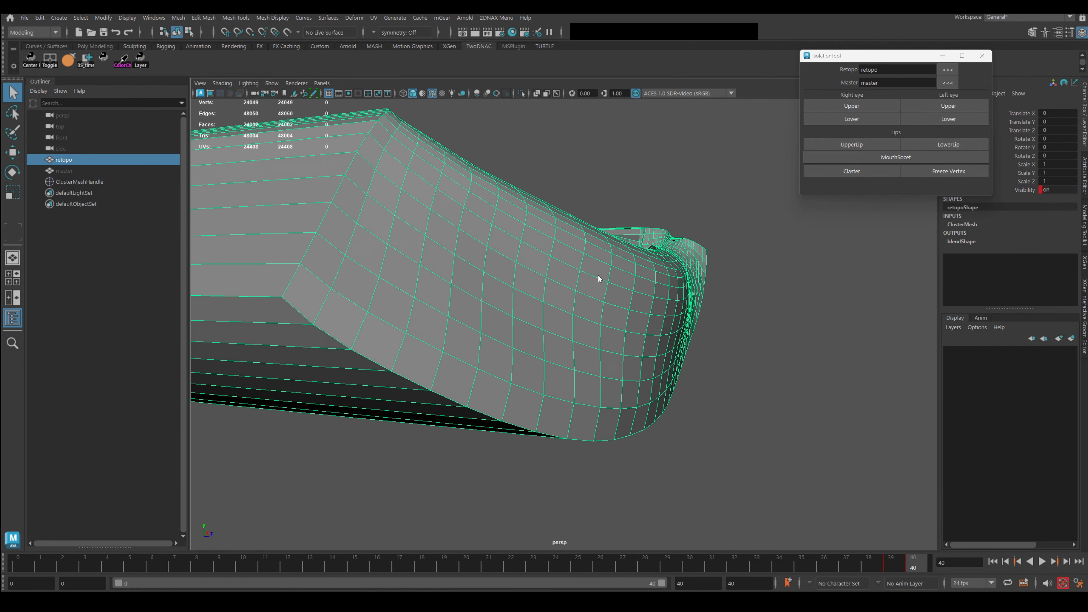
{"action": "right_click_drag", "start_coordinate": [598, 275], "coordinate": [524, 274]}
{"action": "left_click", "coordinate": [578, 257]}
Try moving the soft-selected vertex, scrub to frame 22 and play back, then undo.
{"action": "left_click_drag", "start_coordinate": [629, 276], "coordinate": [536, 293], "text": "alt"}
{"action": "right_click_drag", "start_coordinate": [535, 293], "coordinate": [575, 326], "text": "alt"}
{"action": "key", "text": "w"}
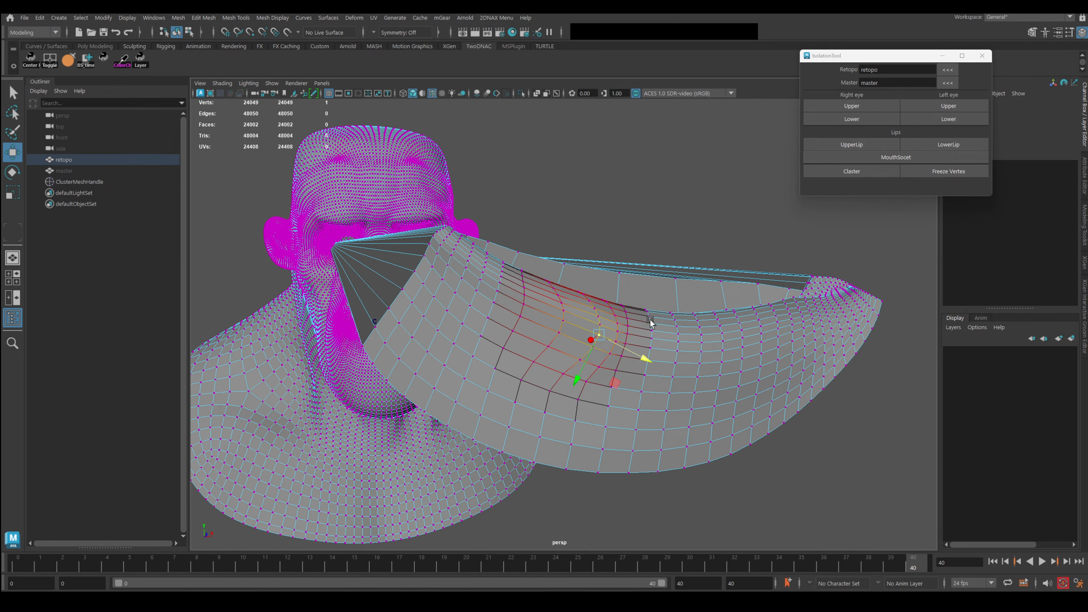
{"action": "right_click_drag", "start_coordinate": [655, 278], "coordinate": [704, 261]}
{"action": "left_click", "coordinate": [735, 240]}
{"action": "key", "text": "k"}
{"action": "left_click_drag", "start_coordinate": [803, 274], "coordinate": [567, 290]}
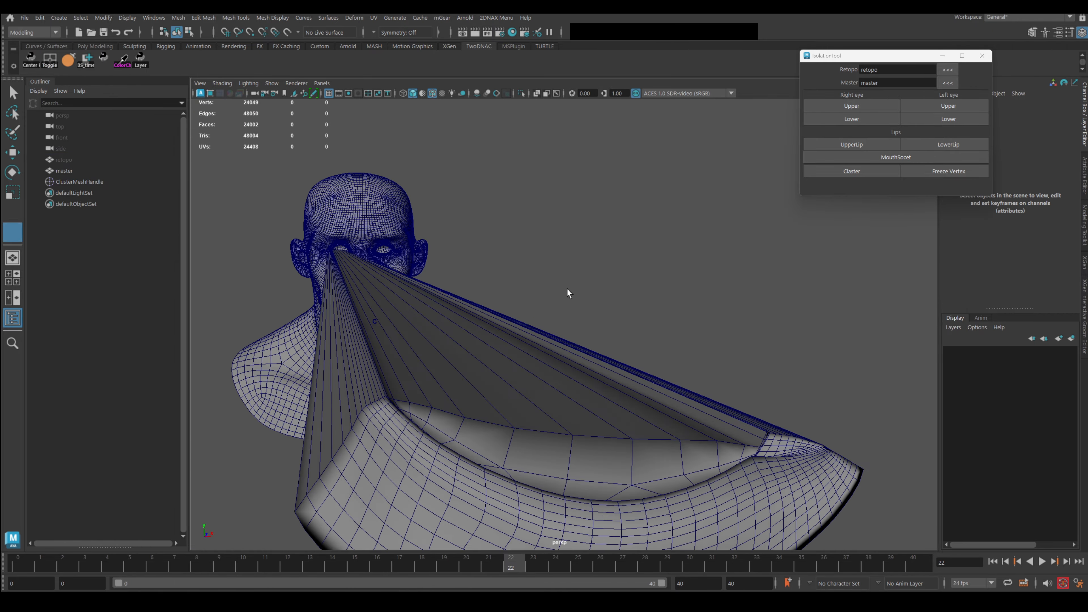
{"action": "key", "text": "alt+v"}
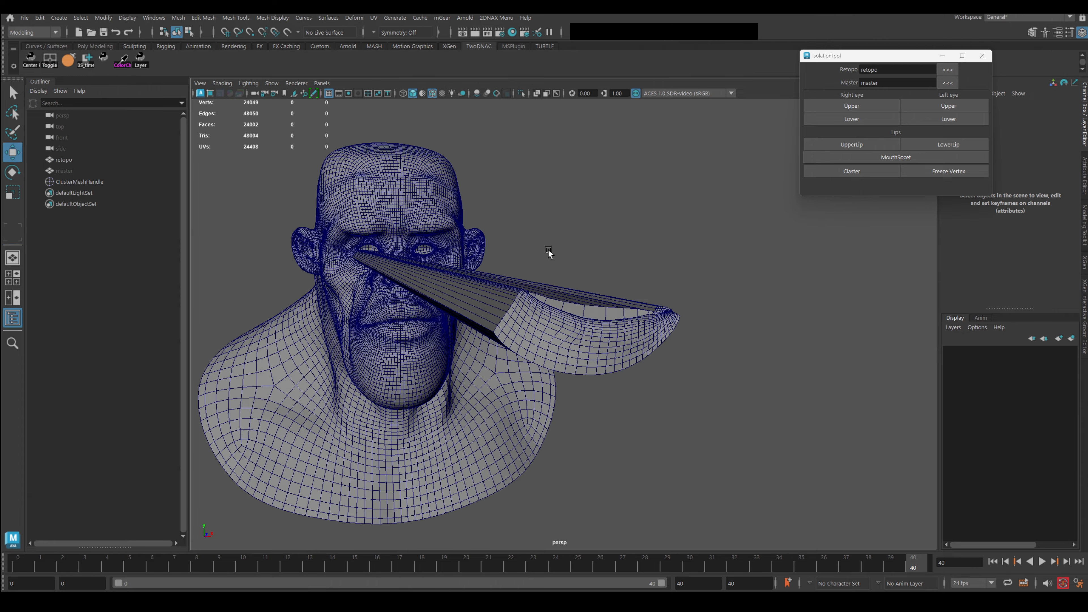
{"action": "key", "text": "ctrl+z"}
{"action": "key", "text": "ctrl+z"}
{"action": "key", "text": "ctrl+z"}
Return to object mode and delete the ClusterMeshHandle so the eyelid snaps back.
{"action": "left_click_drag", "start_coordinate": [620, 309], "coordinate": [573, 299], "text": "alt"}
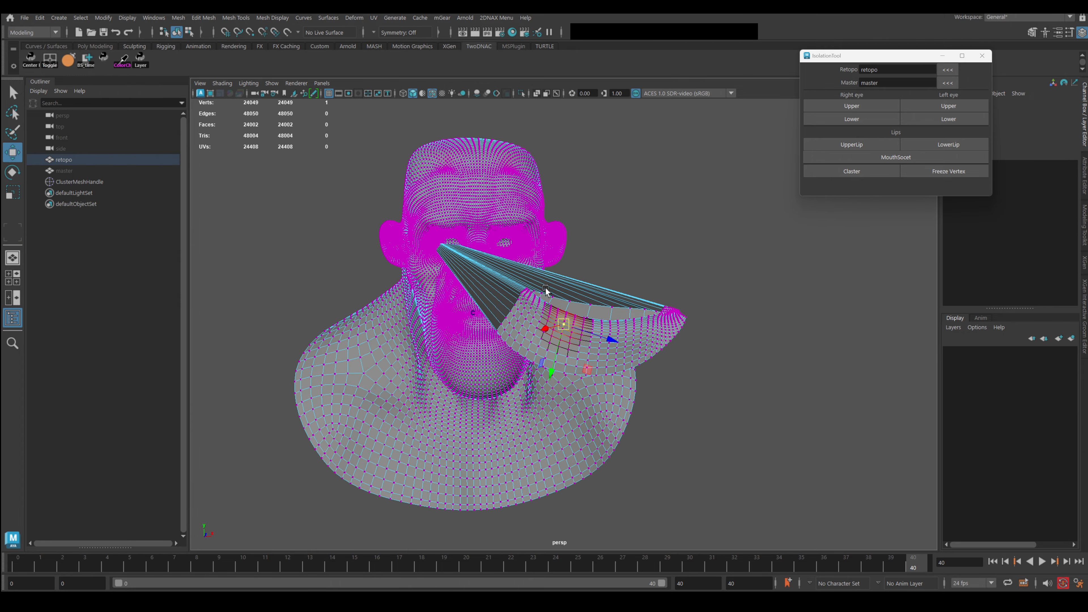
{"action": "right_click_drag", "start_coordinate": [554, 288], "coordinate": [701, 340]}
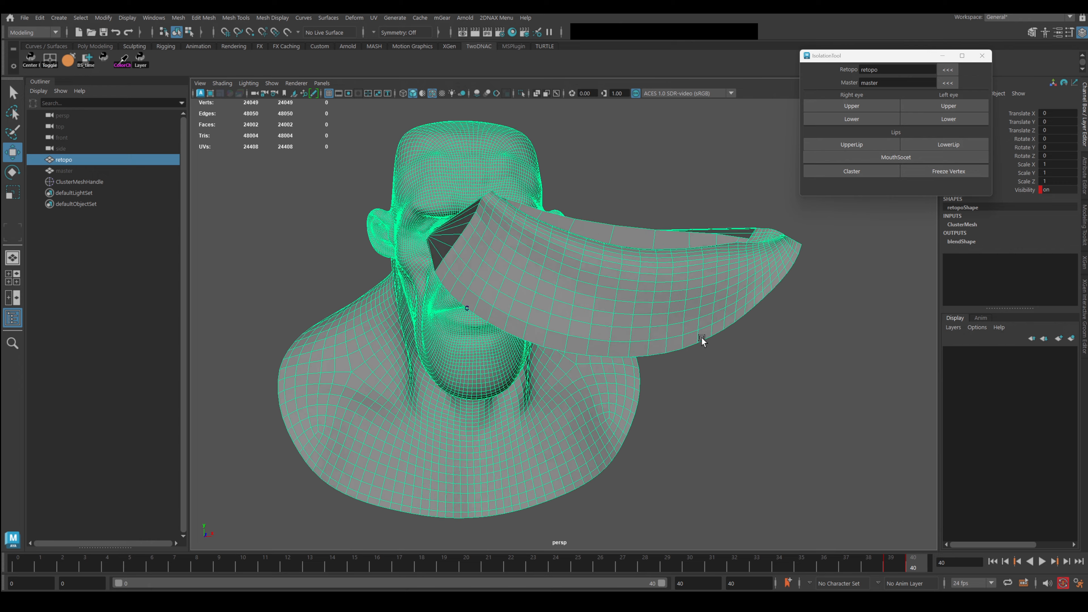
{"action": "left_click_drag", "start_coordinate": [697, 300], "coordinate": [613, 303], "text": "alt"}
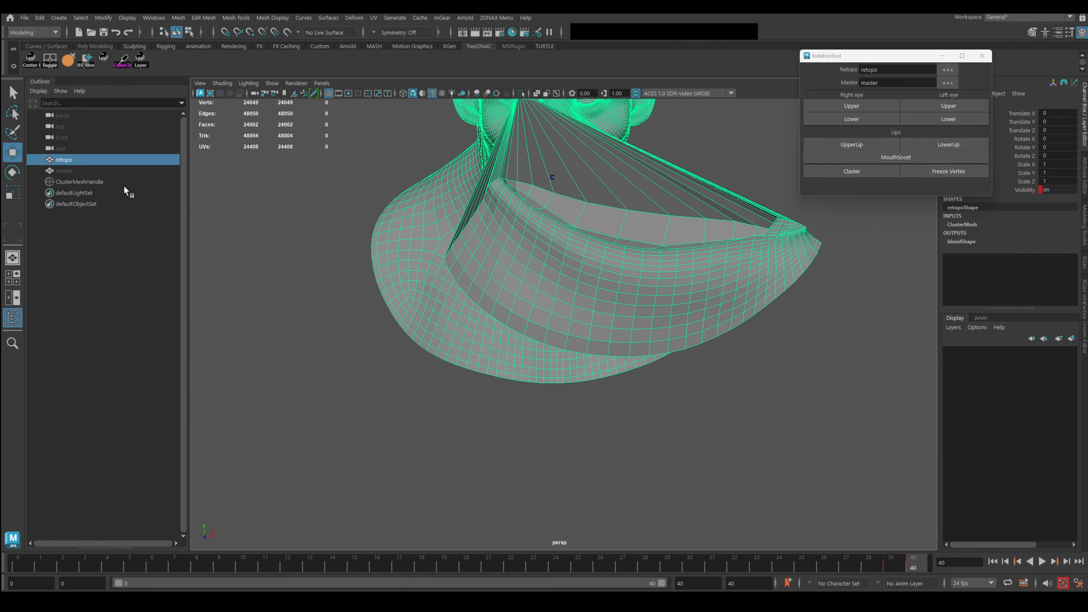
{"action": "left_click", "coordinate": [89, 182]}
{"action": "key", "text": "Delete"}
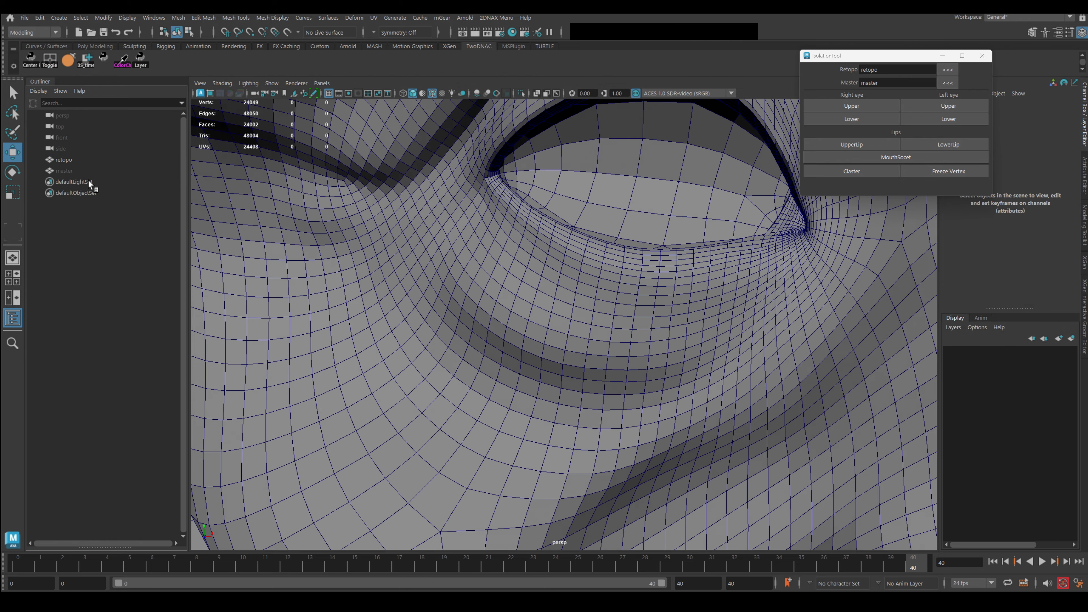
Orbit to a profile of the head and scrub the morph between frames 29 and 40.
{"action": "right_click_drag", "start_coordinate": [649, 331], "coordinate": [544, 343], "text": "alt"}
{"action": "left_click_drag", "start_coordinate": [552, 319], "coordinate": [651, 305], "text": "alt"}
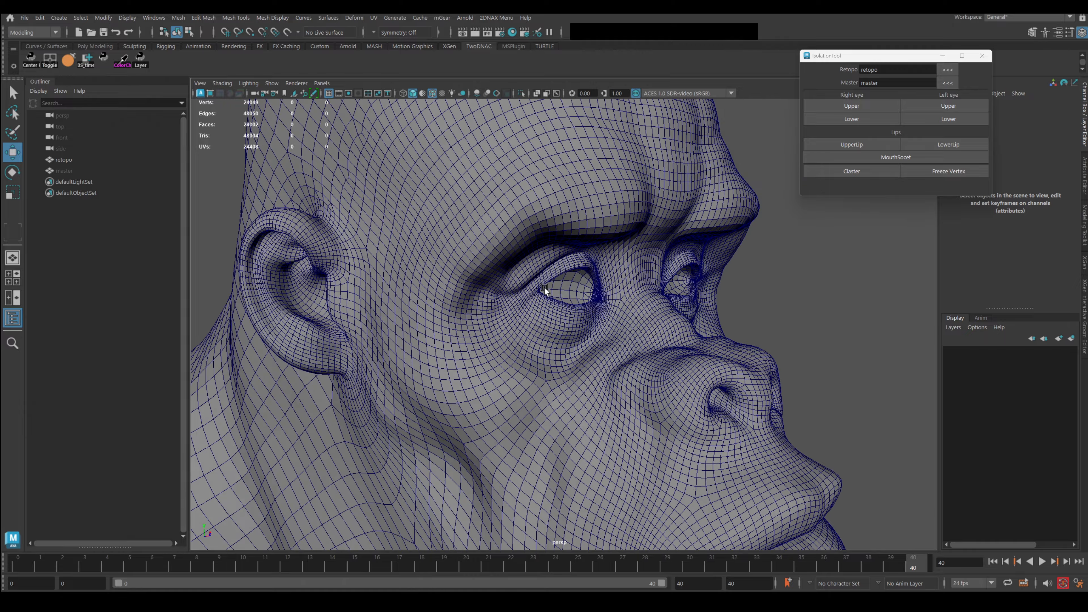
{"action": "left_click_drag", "start_coordinate": [544, 286], "coordinate": [617, 296], "text": "alt"}
{"action": "key", "text": "k"}
{"action": "left_click_drag", "start_coordinate": [743, 307], "coordinate": [902, 297]}
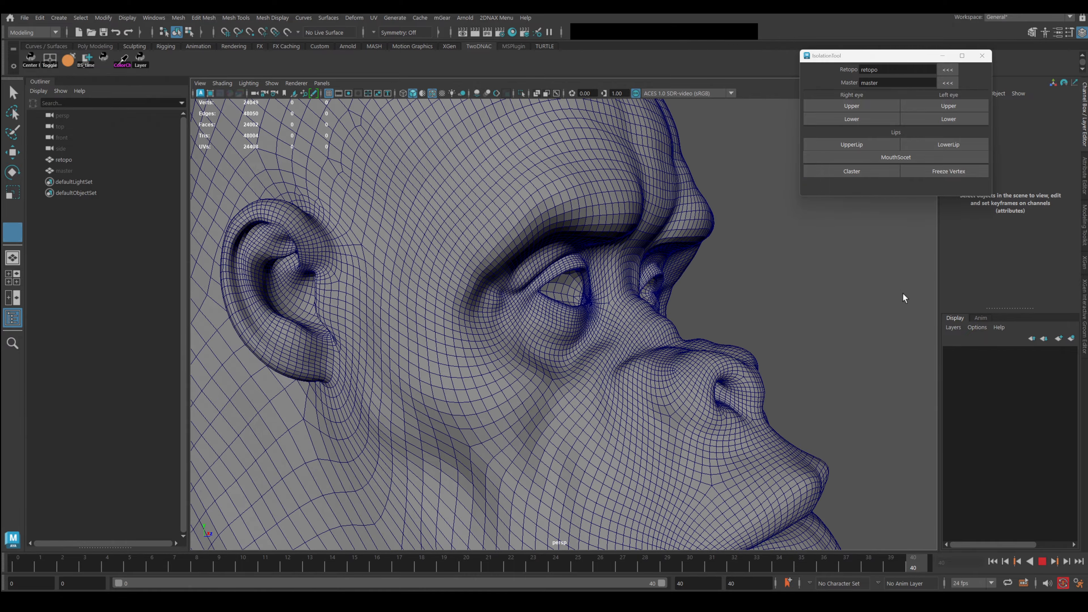
{"action": "right_click_drag", "start_coordinate": [902, 297], "coordinate": [769, 269], "text": "alt"}
{"action": "left_click_drag", "start_coordinate": [769, 269], "coordinate": [685, 285], "text": "alt"}
{"action": "left_click_drag", "start_coordinate": [713, 335], "coordinate": [707, 293], "text": "alt"}
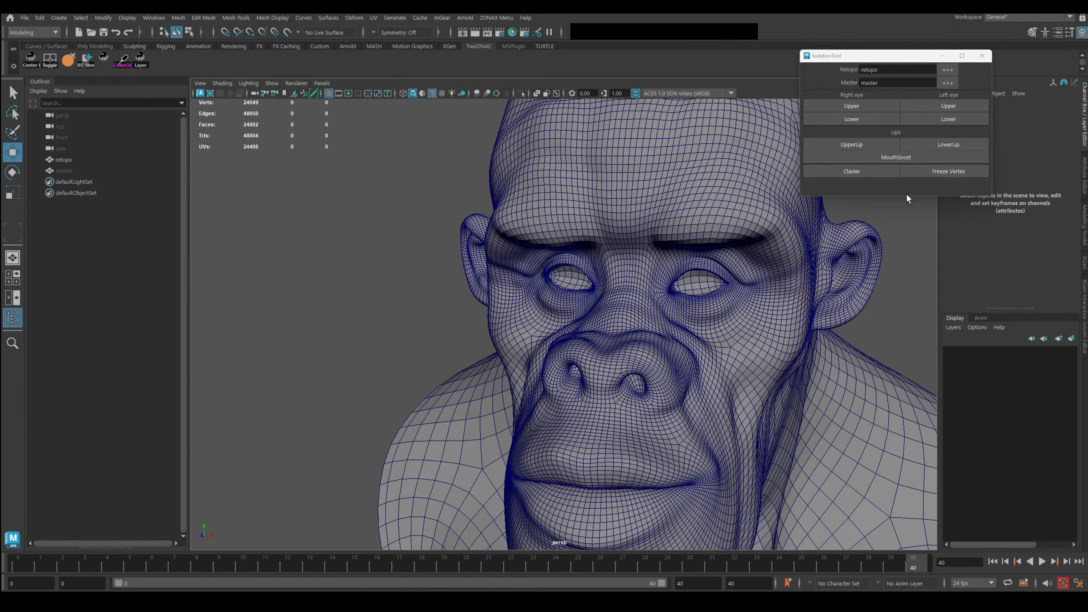
Select the 1972 lower-lip faces with soft selection off and make a cluster from them.
{"action": "left_click", "coordinate": [944, 144]}
{"action": "middle_click_drag", "start_coordinate": [695, 388], "coordinate": [670, 239], "text": "alt"}
{"action": "key", "text": "b"}
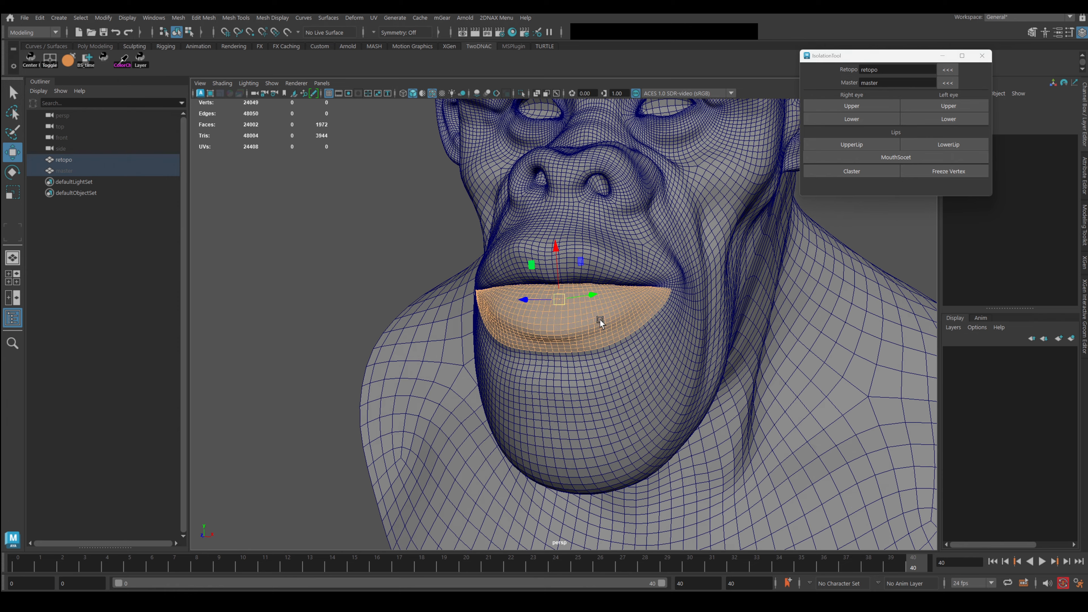
{"action": "left_click_drag", "start_coordinate": [599, 320], "coordinate": [509, 319], "text": "alt"}
{"action": "left_click_drag", "start_coordinate": [599, 316], "coordinate": [602, 324], "text": "alt"}
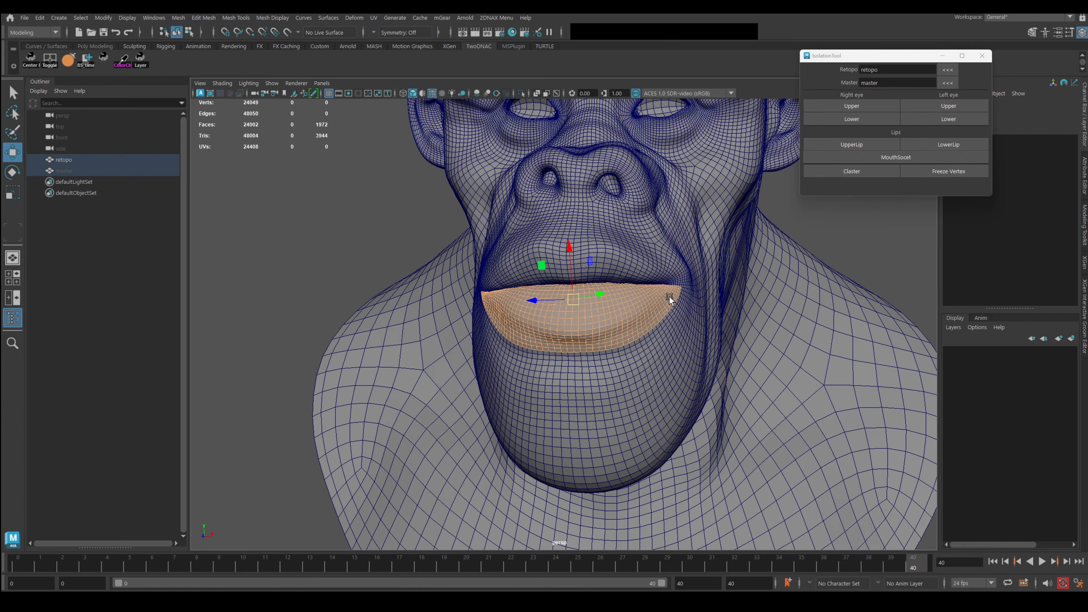
{"action": "left_click", "coordinate": [873, 171]}
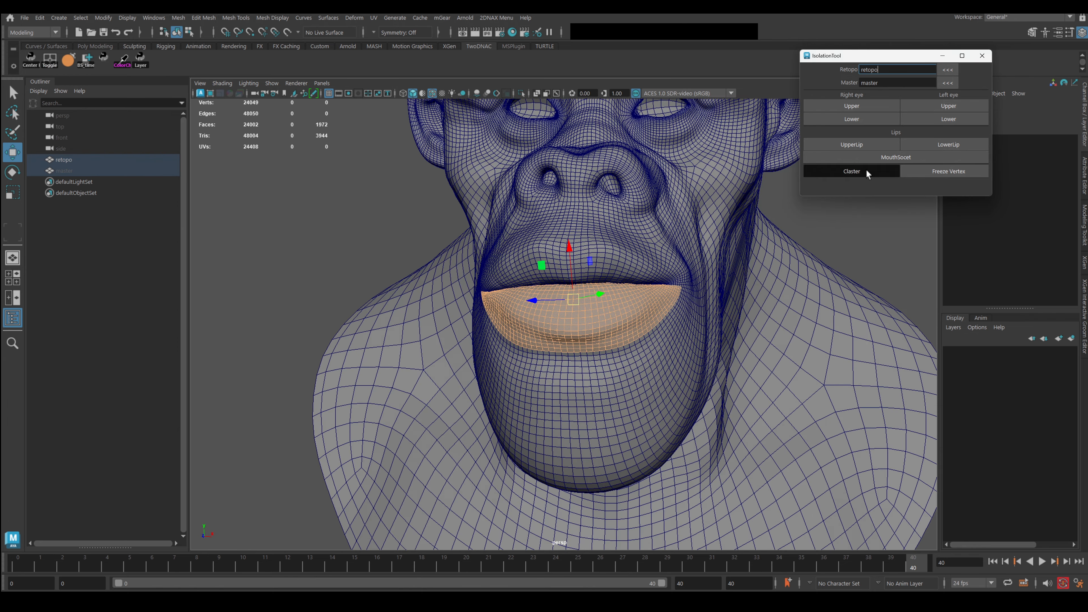
{"action": "left_click_drag", "start_coordinate": [459, 278], "coordinate": [615, 280], "text": "alt"}
Select the retopo mesh, play the morph and stop at frame 40, then scrub it.
{"action": "left_click", "coordinate": [570, 308]}
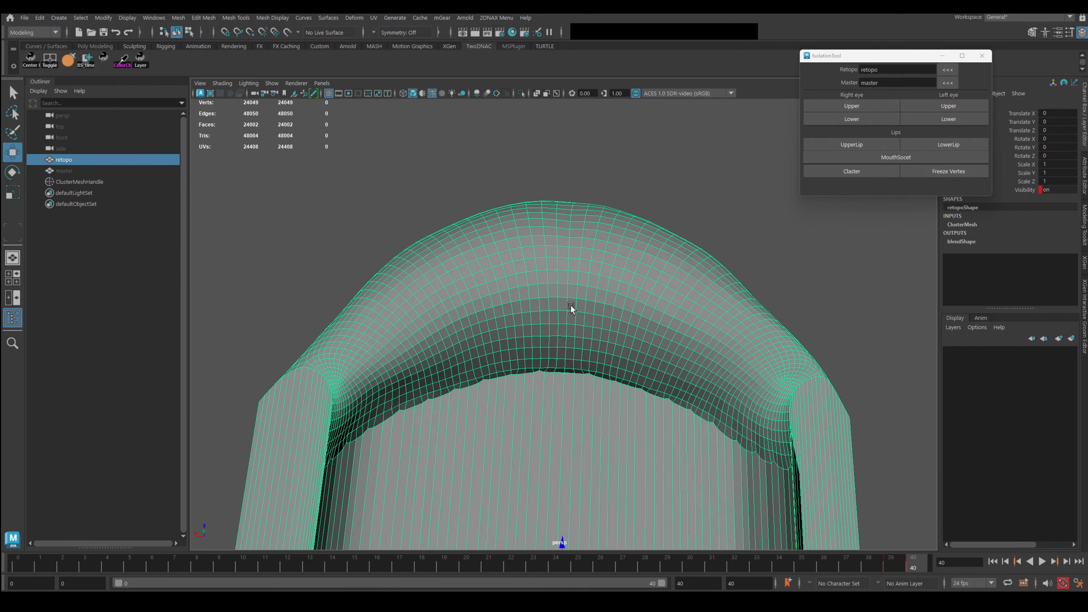
{"action": "key", "text": "alt+v"}
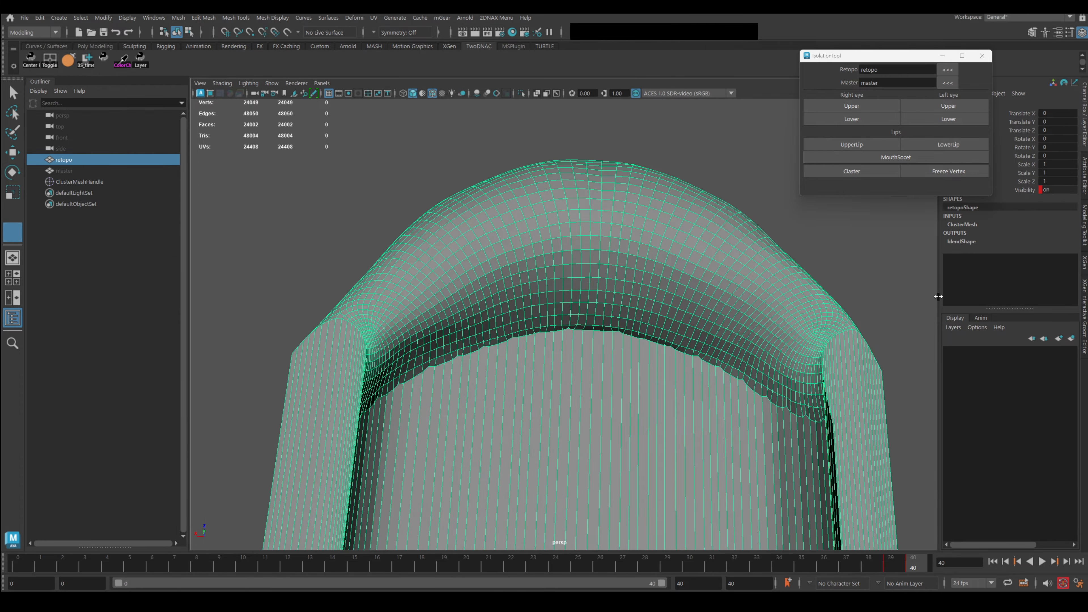
{"action": "key", "text": "w"}
{"action": "left_click_drag", "start_coordinate": [705, 352], "coordinate": [884, 307]}
{"action": "scroll", "coordinate": [668, 326], "scroll_direction": "up", "scroll_amount": 3}
{"action": "left_click_drag", "start_coordinate": [668, 326], "coordinate": [725, 312], "text": "alt"}
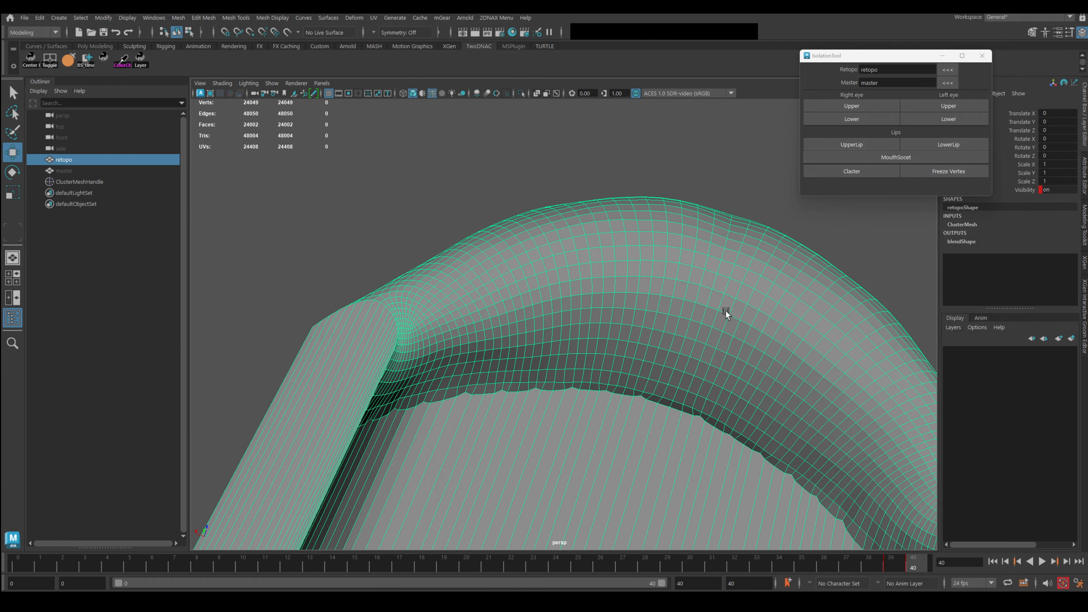
Soft-select a lip-arch vertex with a wide falloff and pull the area left into shape.
{"action": "right_click_drag", "start_coordinate": [592, 271], "coordinate": [556, 269]}
{"action": "left_click", "coordinate": [555, 268]}
{"action": "key", "text": "b"}
{"action": "left_click_drag", "start_coordinate": [556, 269], "coordinate": [724, 249]}
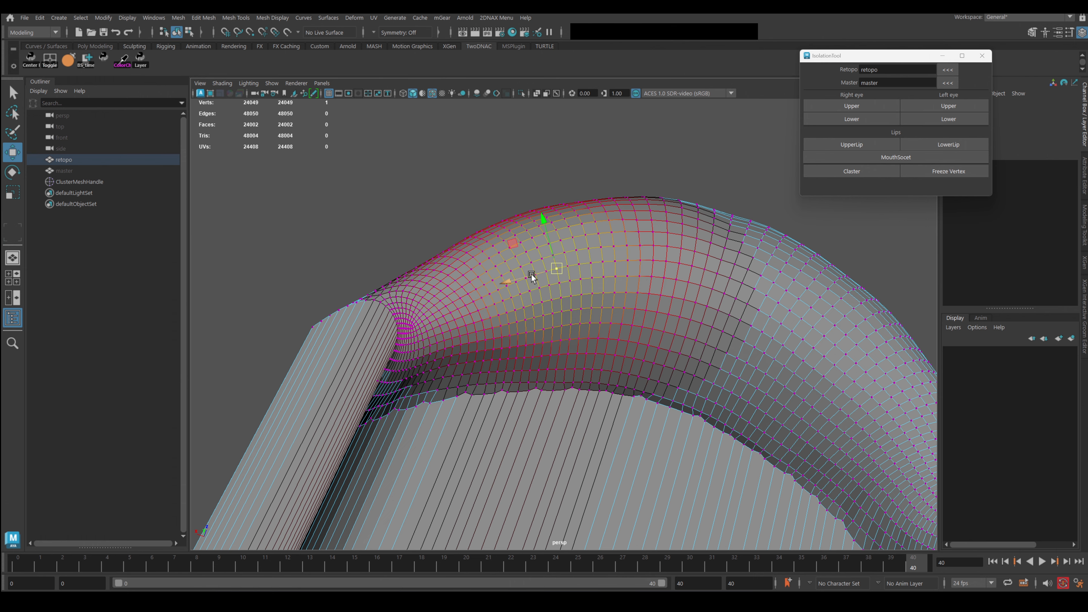
{"action": "left_click_drag", "start_coordinate": [531, 274], "coordinate": [493, 279]}
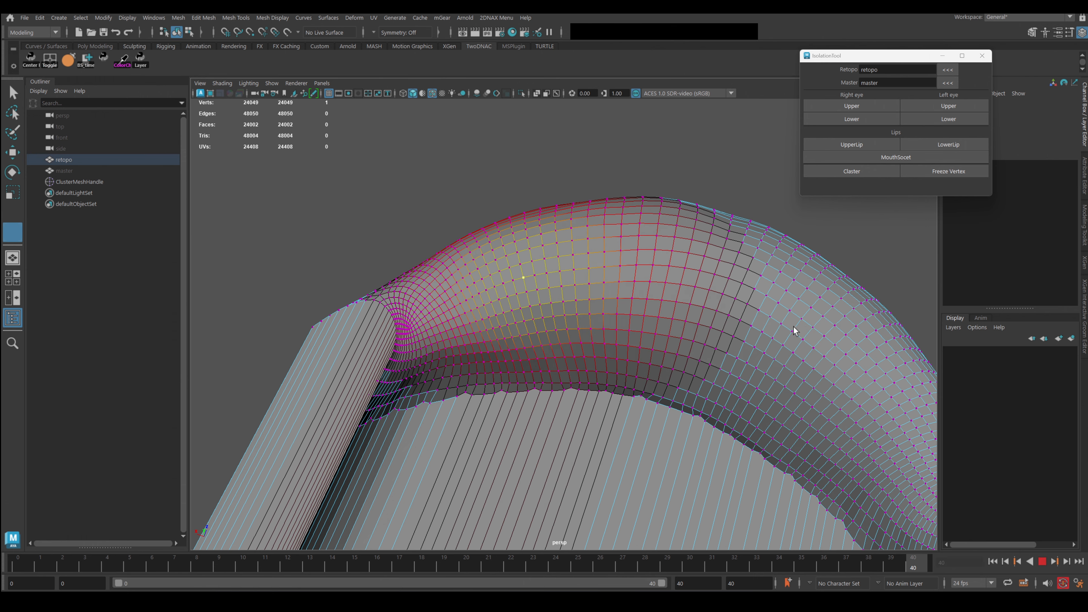
{"action": "left_click_drag", "start_coordinate": [795, 331], "coordinate": [815, 316]}
{"action": "scroll", "coordinate": [611, 242], "scroll_direction": "down", "scroll_amount": 4}
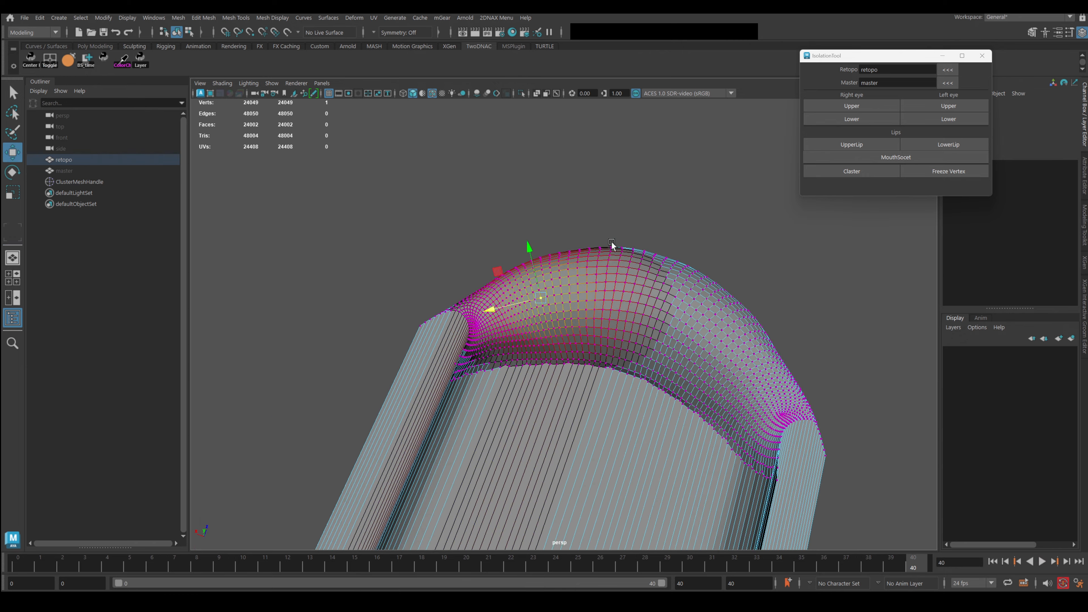
{"action": "left_click_drag", "start_coordinate": [611, 241], "coordinate": [735, 323]}
{"action": "scroll", "coordinate": [602, 359], "scroll_direction": "up", "scroll_amount": 5}
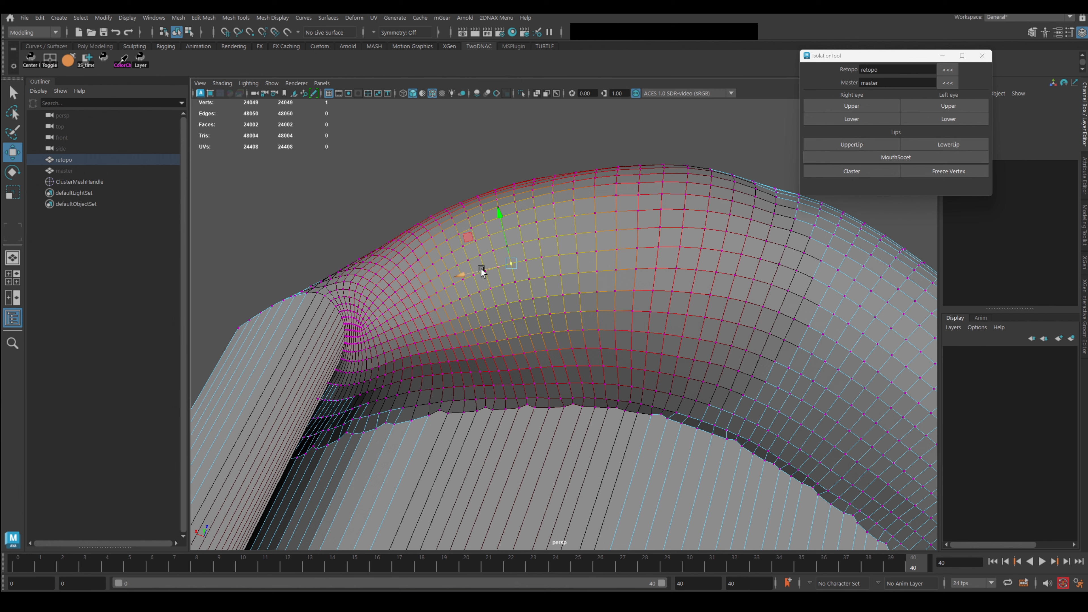
Soft-select the arch's centre vertices, slide them sideways, and play the morph back twice.
{"action": "left_click_drag", "start_coordinate": [605, 280], "coordinate": [561, 206], "text": "alt"}
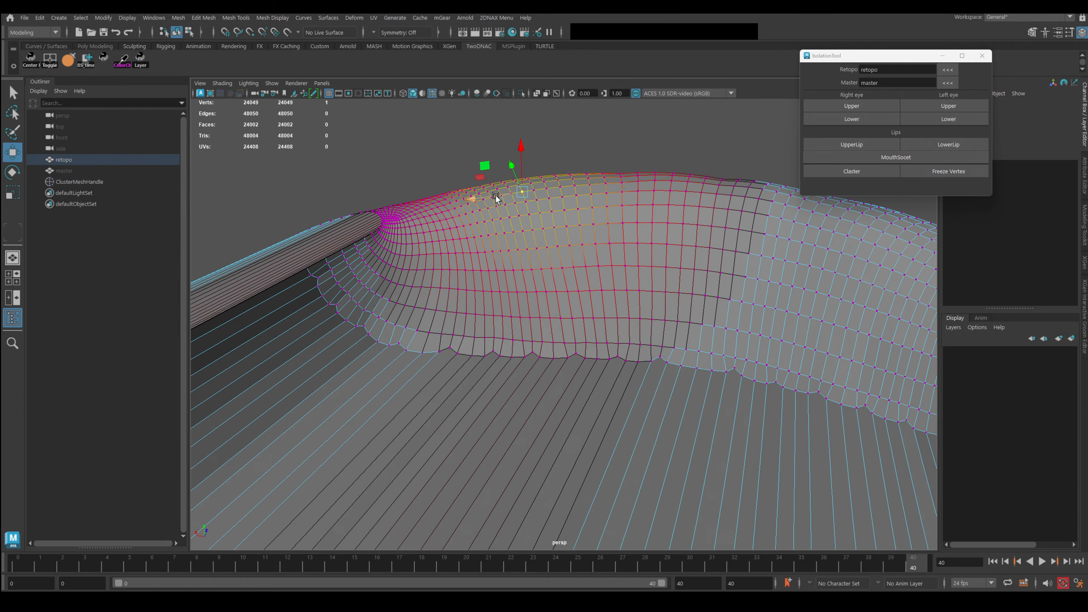
{"action": "left_click_drag", "start_coordinate": [495, 195], "coordinate": [551, 223], "text": "alt"}
{"action": "right_click_drag", "start_coordinate": [552, 223], "coordinate": [614, 291], "text": "alt"}
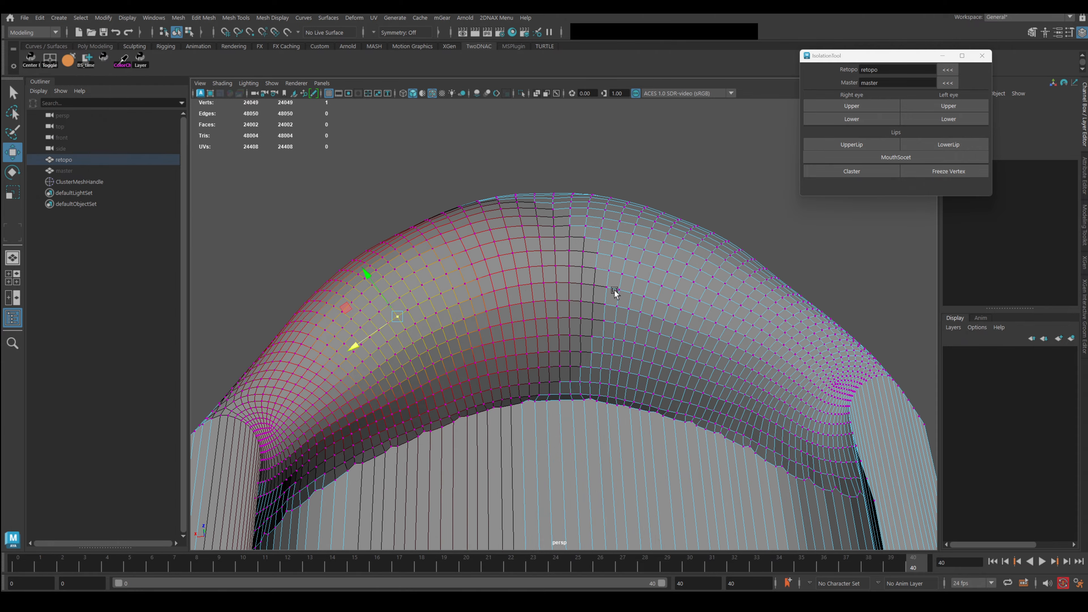
{"action": "left_click", "coordinate": [546, 278]}
{"action": "key", "text": "b"}
{"action": "left_click_drag", "start_coordinate": [489, 314], "coordinate": [706, 286]}
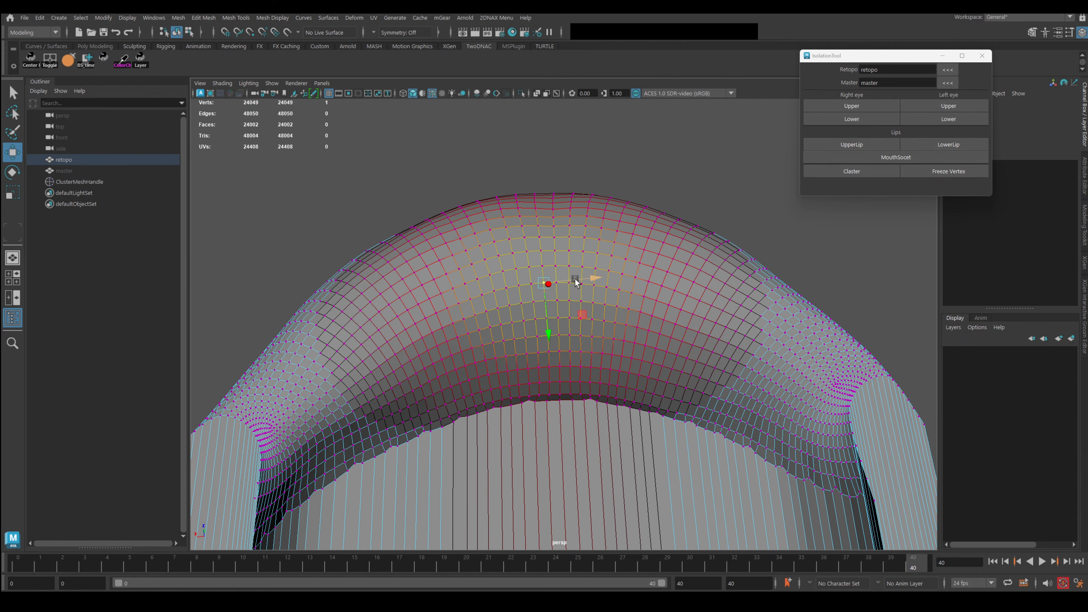
{"action": "left_click_drag", "start_coordinate": [576, 279], "coordinate": [540, 283]}
{"action": "key", "text": "alt+v"}
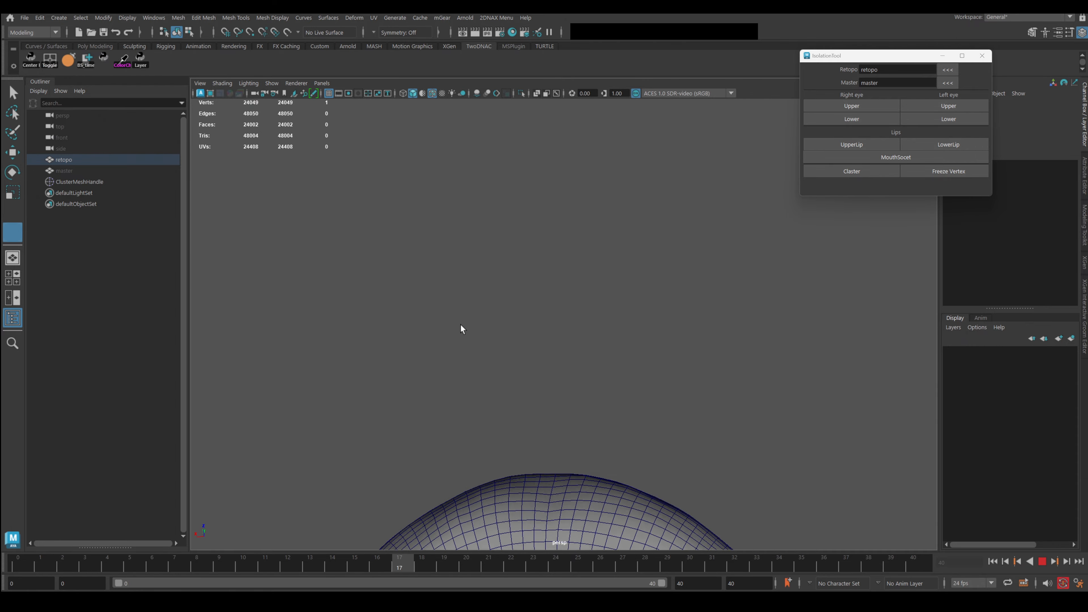
{"action": "key", "text": "alt+v"}
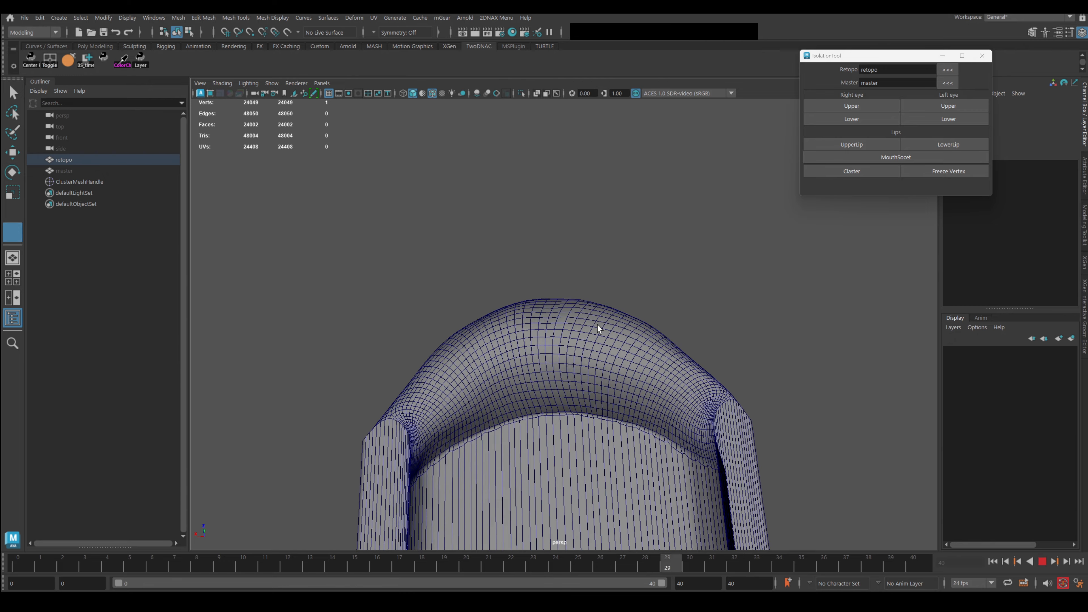
Orbit to a side view of the head and select the cluster handle.
{"action": "key", "text": "w"}
{"action": "scroll", "coordinate": [526, 274], "scroll_direction": "up", "scroll_amount": 5}
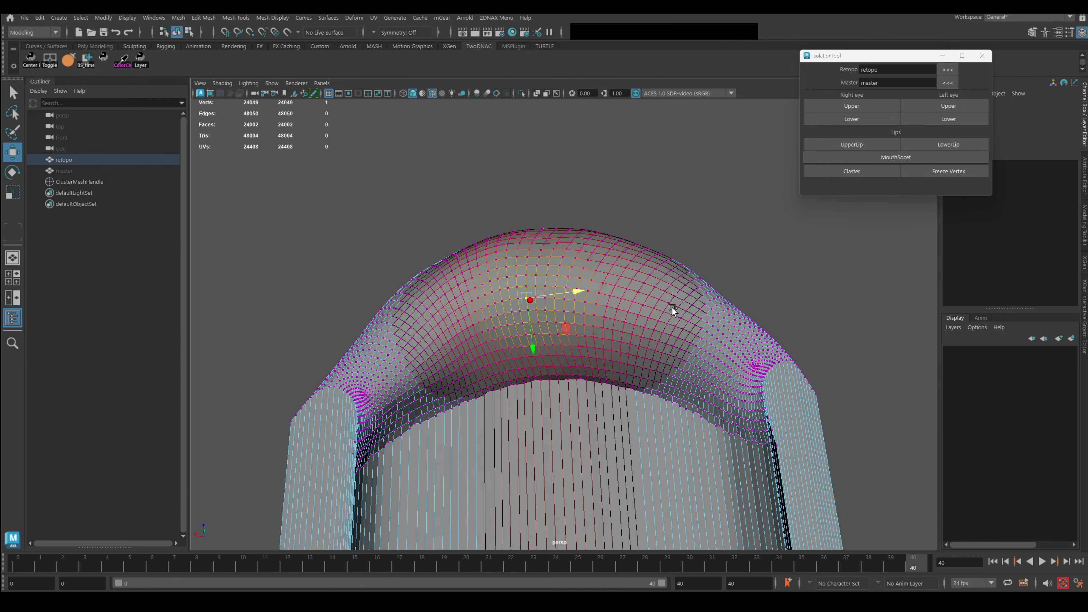
{"action": "scroll", "coordinate": [549, 278], "scroll_direction": "down", "scroll_amount": 8}
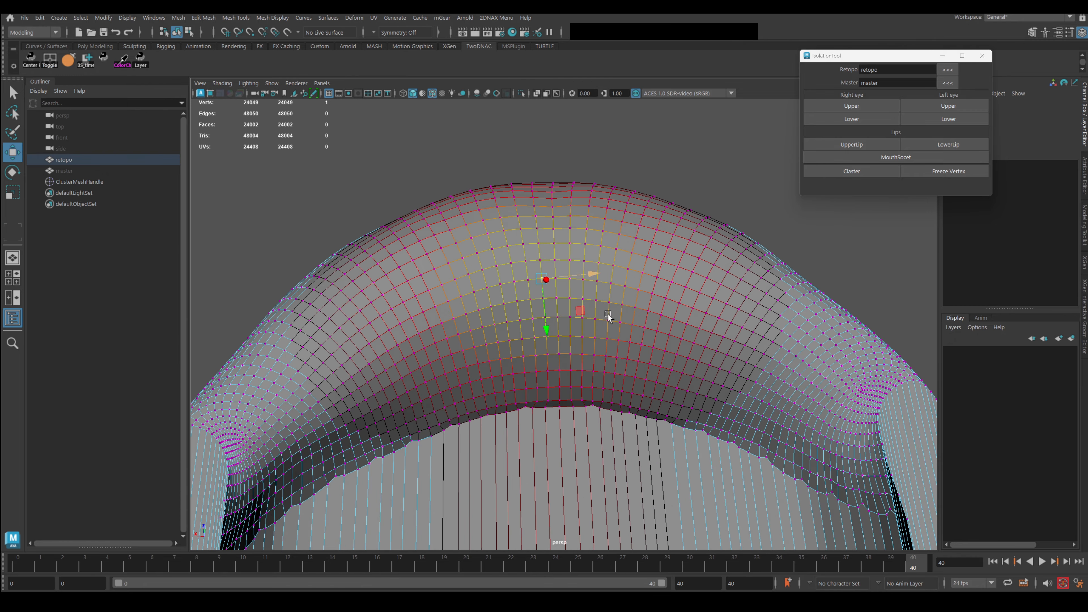
{"action": "left_click_drag", "start_coordinate": [636, 357], "coordinate": [987, 211], "text": "alt"}
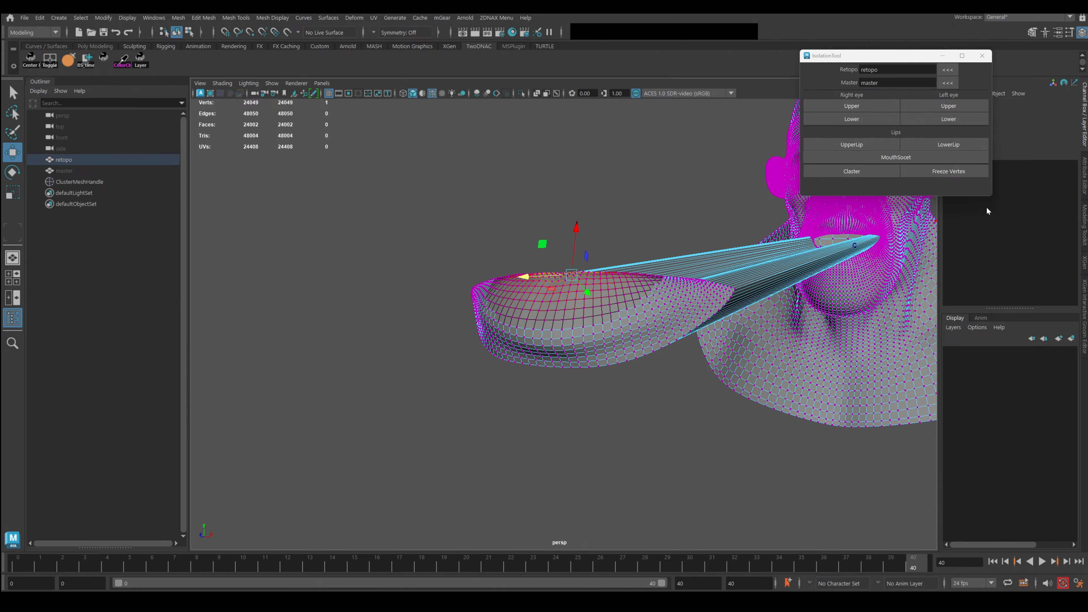
{"action": "left_click", "coordinate": [84, 181]}
Delete the cluster handle and open 2DNAX Menu > Modeling > Mesh_Normalize.
{"action": "key", "text": "Delete"}
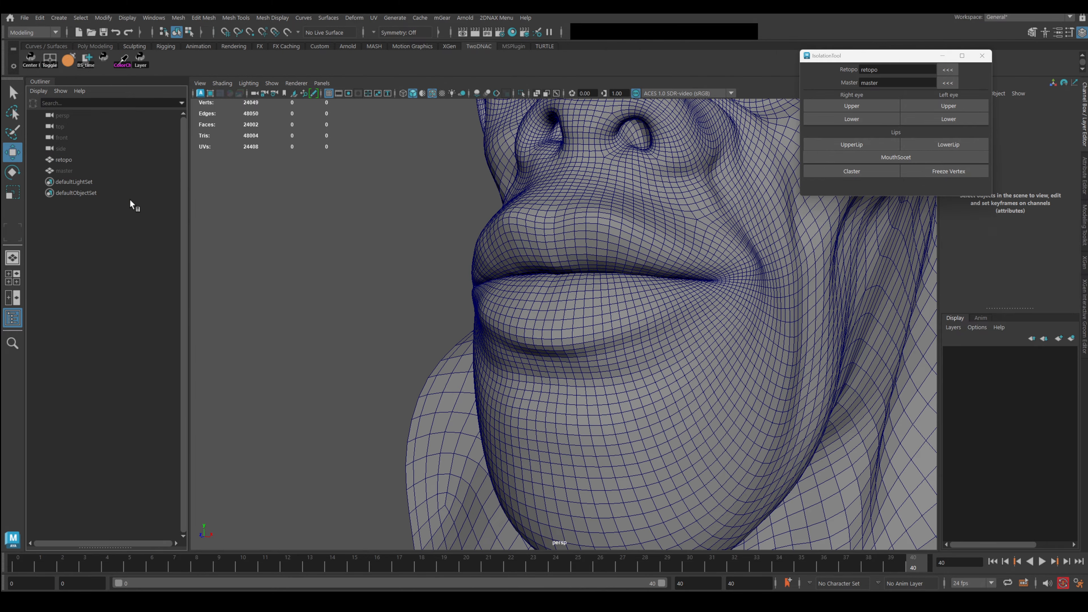
{"action": "mouse_move", "coordinate": [571, 263]}
{"action": "left_mouse_down", "text": "alt"}
{"action": "mouse_move", "coordinate": [569, 250]}
{"action": "mouse_move", "coordinate": [544, 246]}
{"action": "mouse_move", "coordinate": [554, 218]}
{"action": "mouse_move", "coordinate": [565, 245]}
{"action": "left_mouse_up", "text": "alt"}
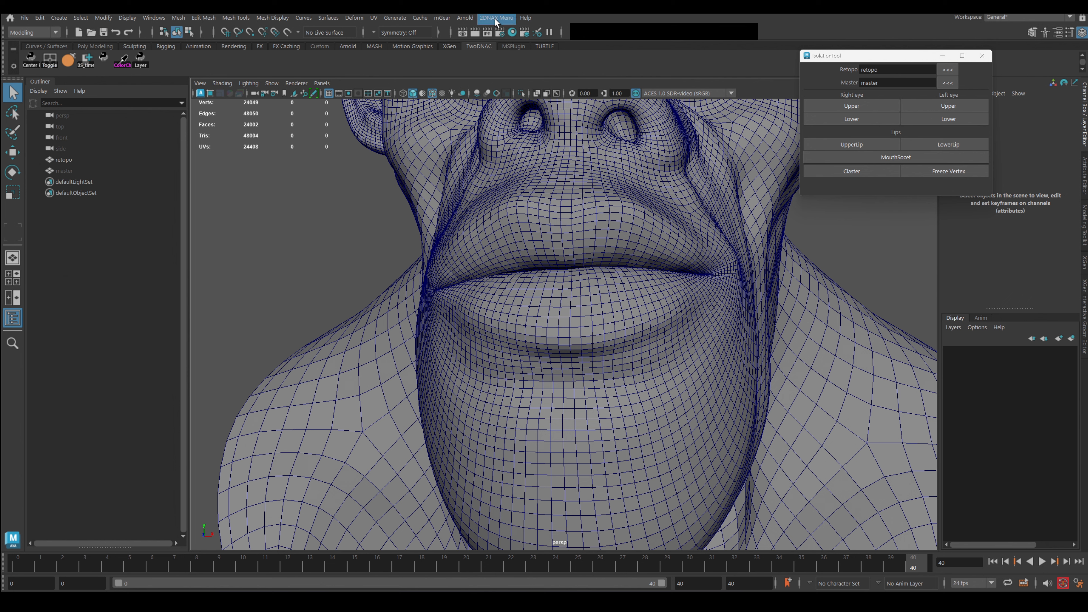
{"action": "mouse_move", "coordinate": [552, 46]}
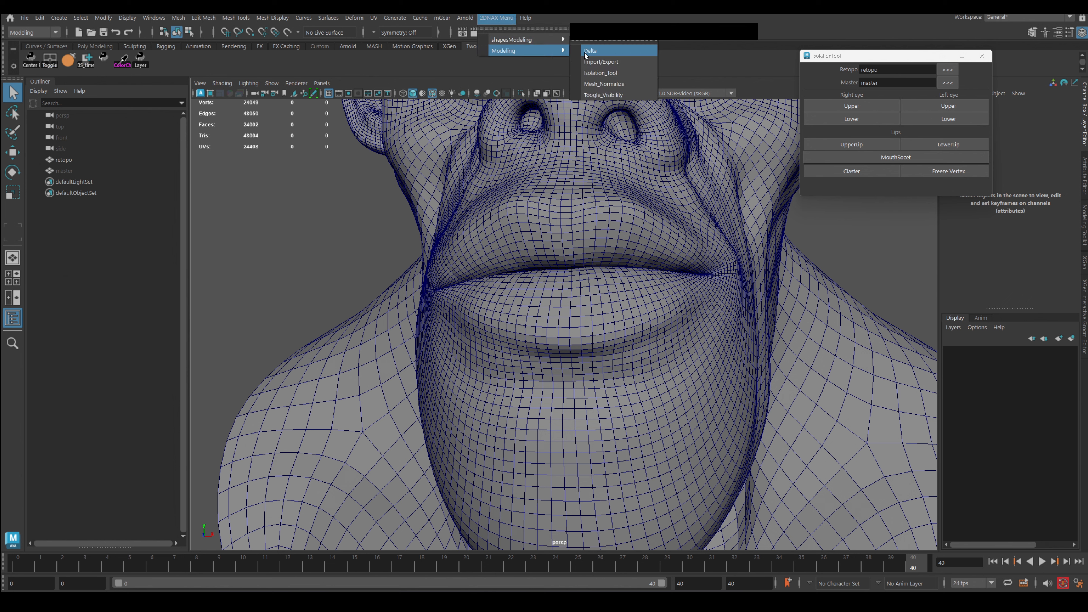
{"action": "left_click", "coordinate": [608, 91]}
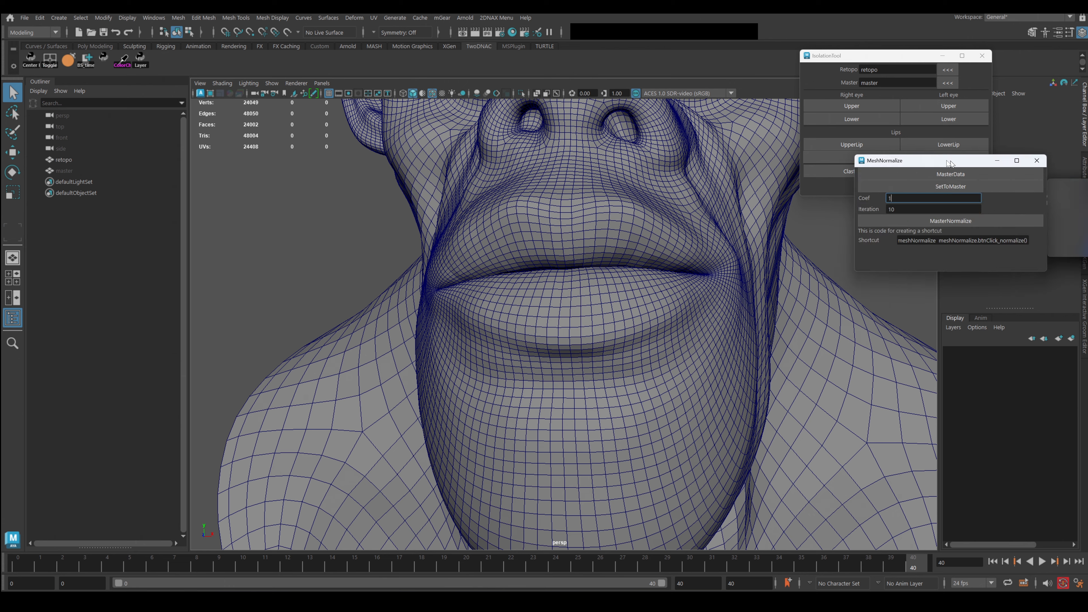
Move the MeshNormalize window aside and select the master mesh in the Outliner.
{"action": "left_click_drag", "start_coordinate": [946, 157], "coordinate": [897, 214]}
{"action": "scroll", "coordinate": [583, 293], "scroll_direction": "down", "scroll_amount": 5}
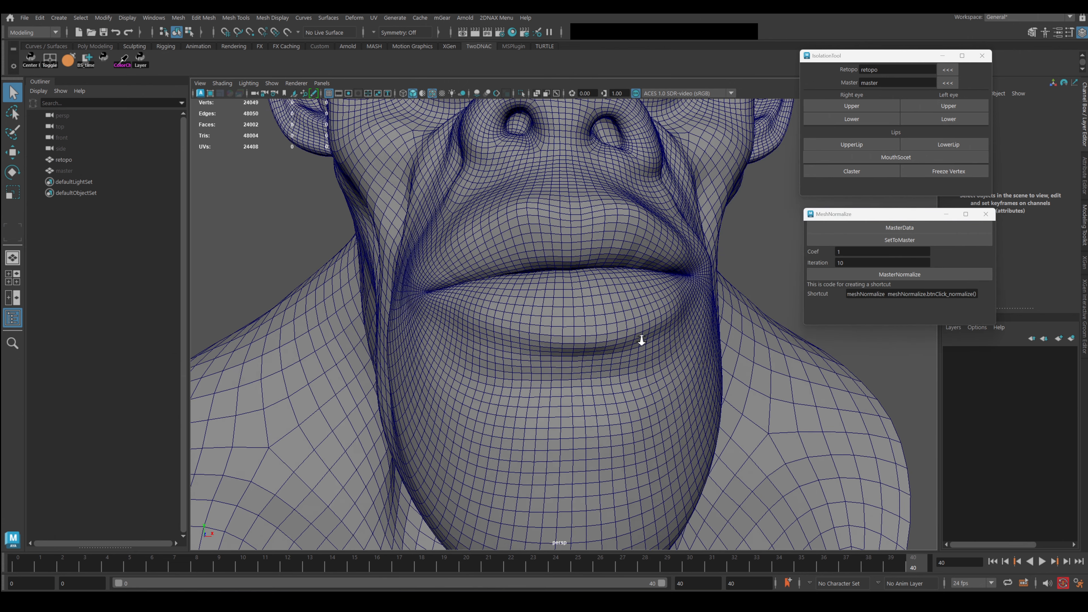
{"action": "left_click", "coordinate": [65, 170]}
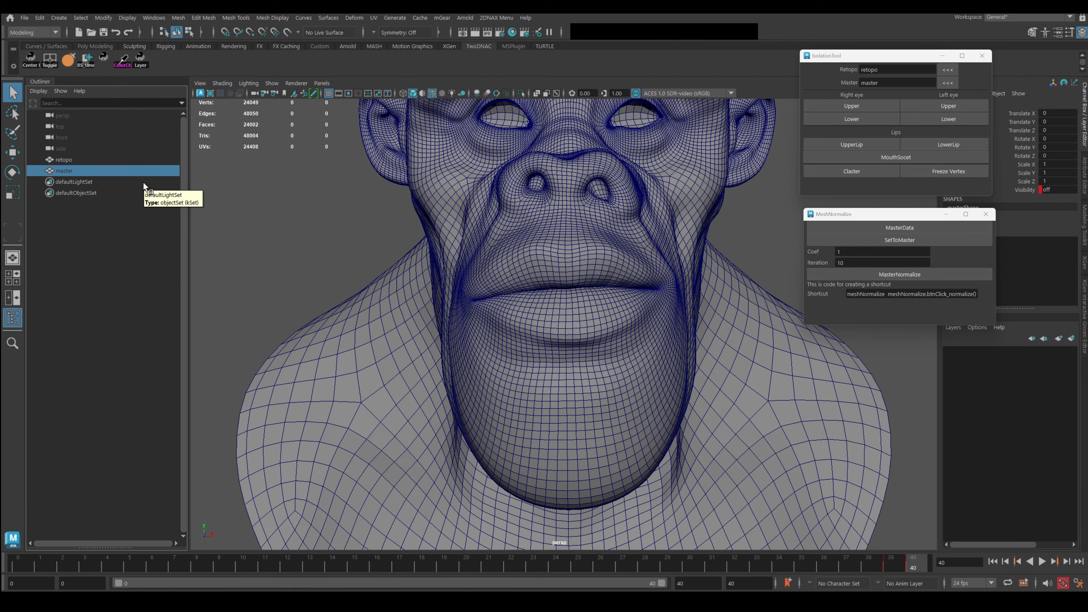
Make a fresh duplicate of the master mesh.
{"action": "key", "text": "ctrl+d"}
{"action": "key", "text": "Delete"}
{"action": "left_click_drag", "start_coordinate": [908, 559], "coordinate": [16, 551]}
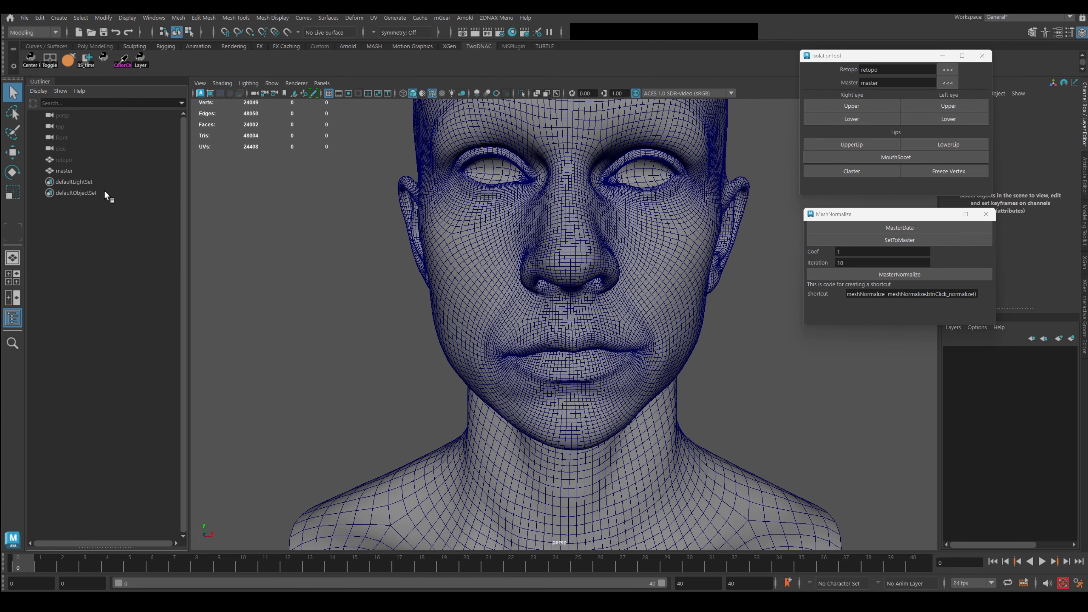
{"action": "left_click", "coordinate": [77, 172]}
{"action": "key", "text": "ctrl+d"}
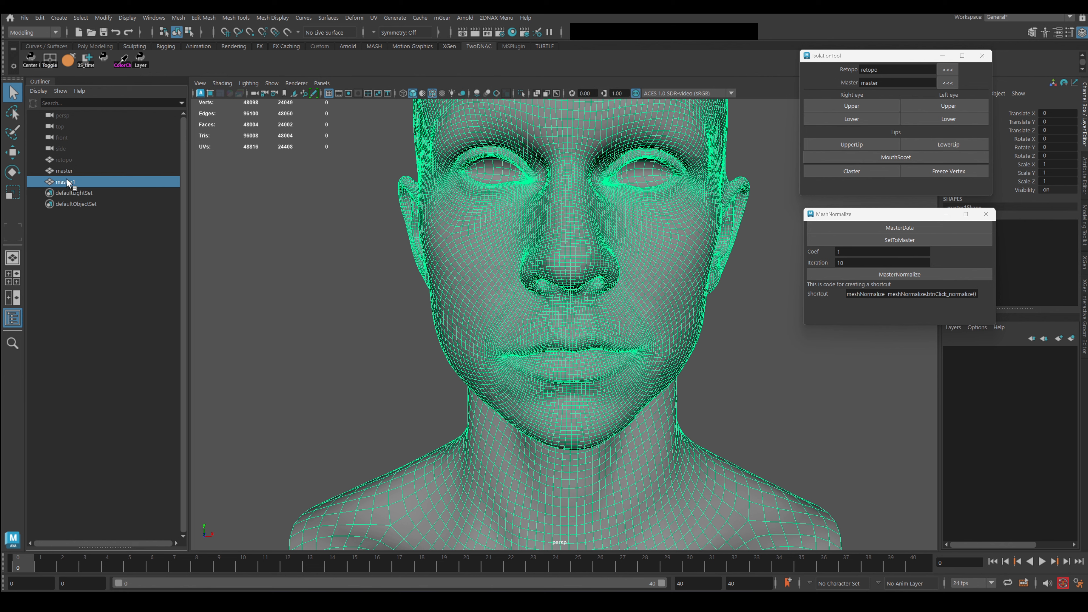
Delete the copy's history, freeze its transforms, hide it and group it.
{"action": "left_click", "coordinate": [40, 18]}
{"action": "mouse_move", "coordinate": [97, 152]}
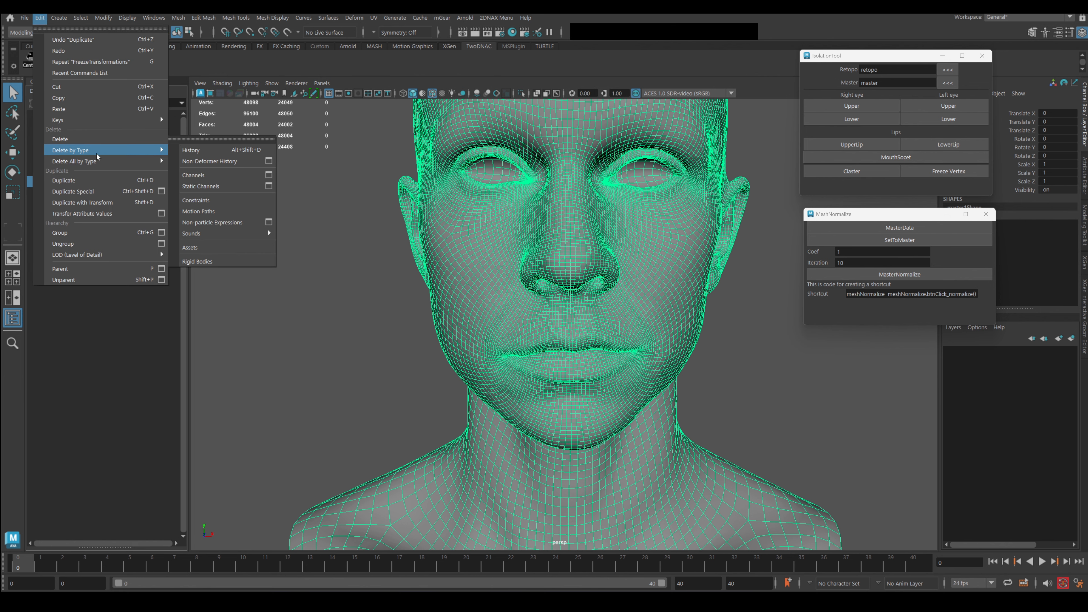
{"action": "left_click", "coordinate": [196, 151]}
{"action": "left_click", "coordinate": [102, 19]}
{"action": "left_click", "coordinate": [125, 69]}
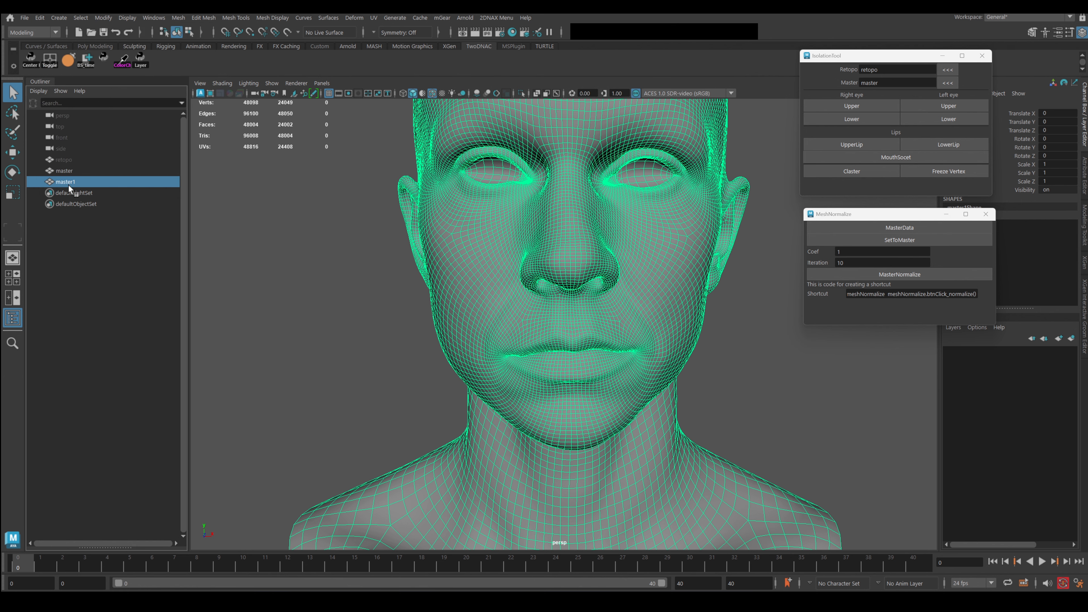
{"action": "key", "text": "ctrl+h"}
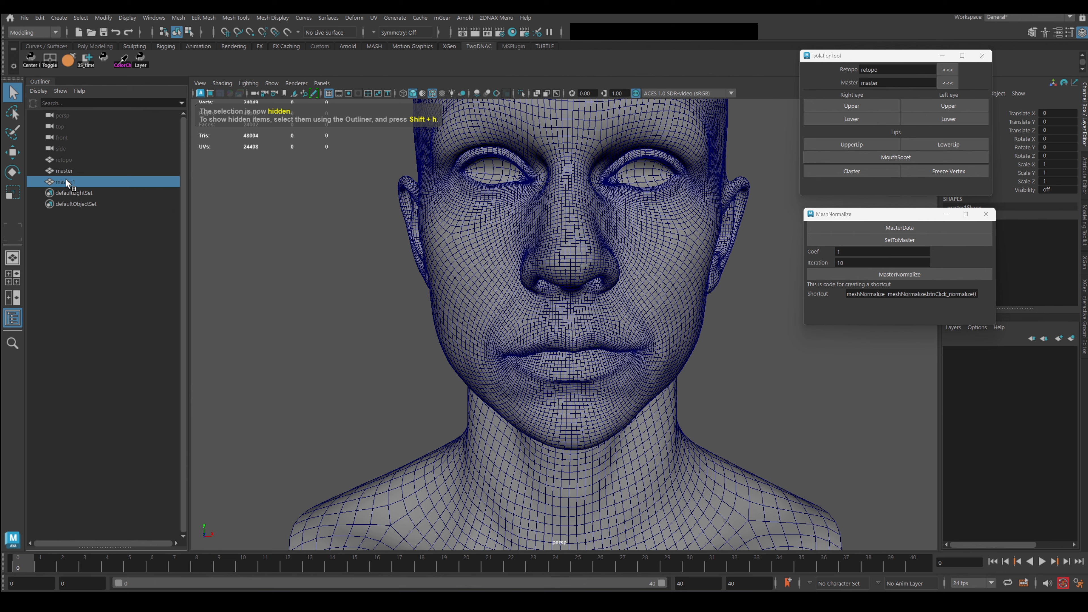
{"action": "key", "text": "ctrl+g"}
Rename the new group to Normalize and rename the master copy inside it.
{"action": "double_click", "coordinate": [65, 181]}
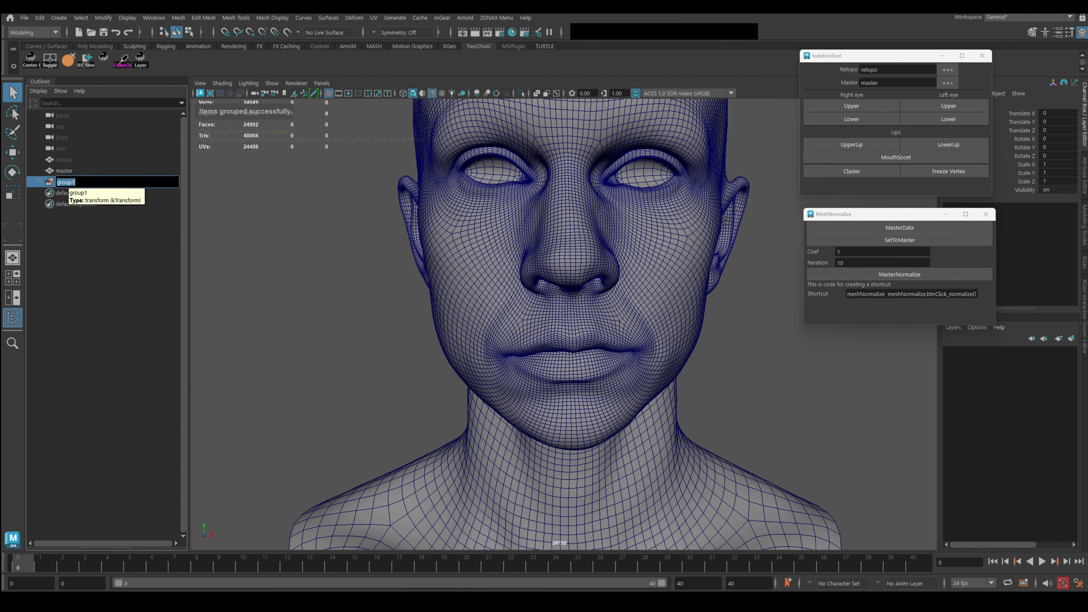
{"action": "key", "text": "Return"}
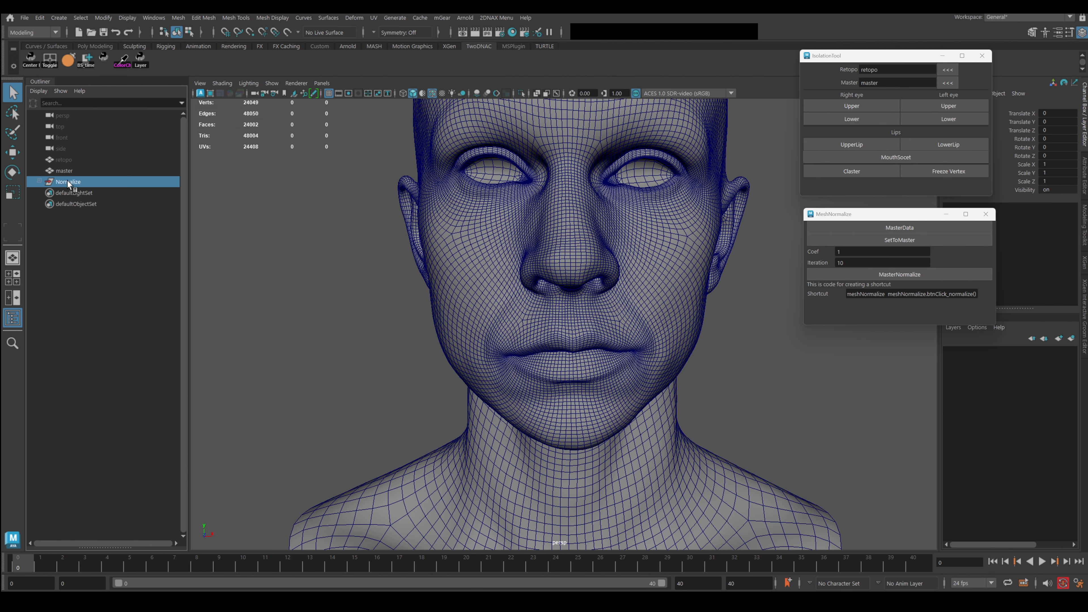
{"action": "key", "text": "ctrl+h"}
{"action": "left_click", "coordinate": [39, 180]}
{"action": "double_click", "coordinate": [78, 193]}
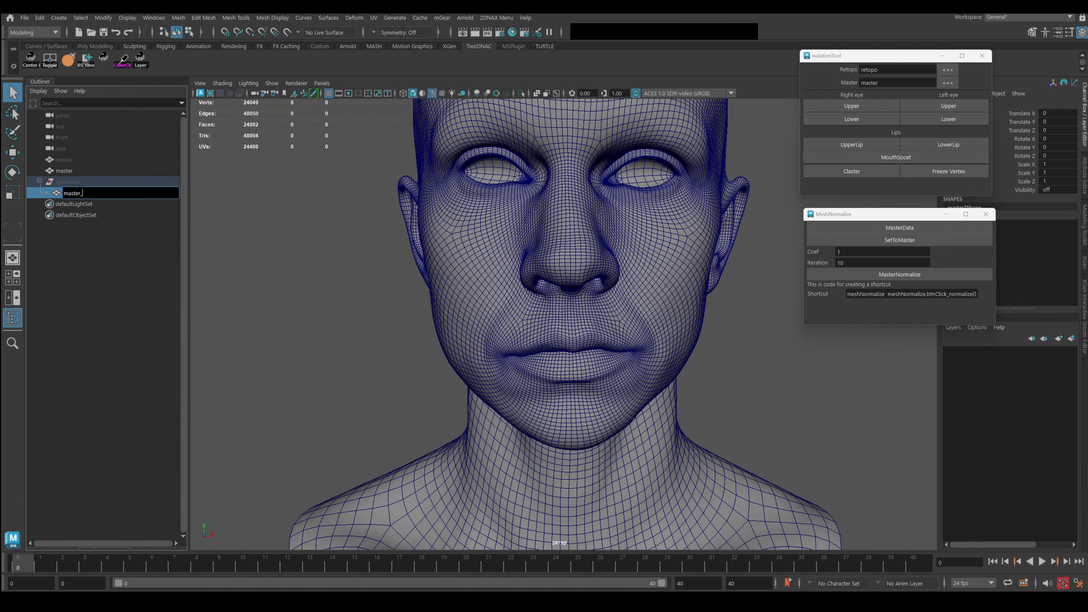
{"action": "left_click", "coordinate": [51, 182]}
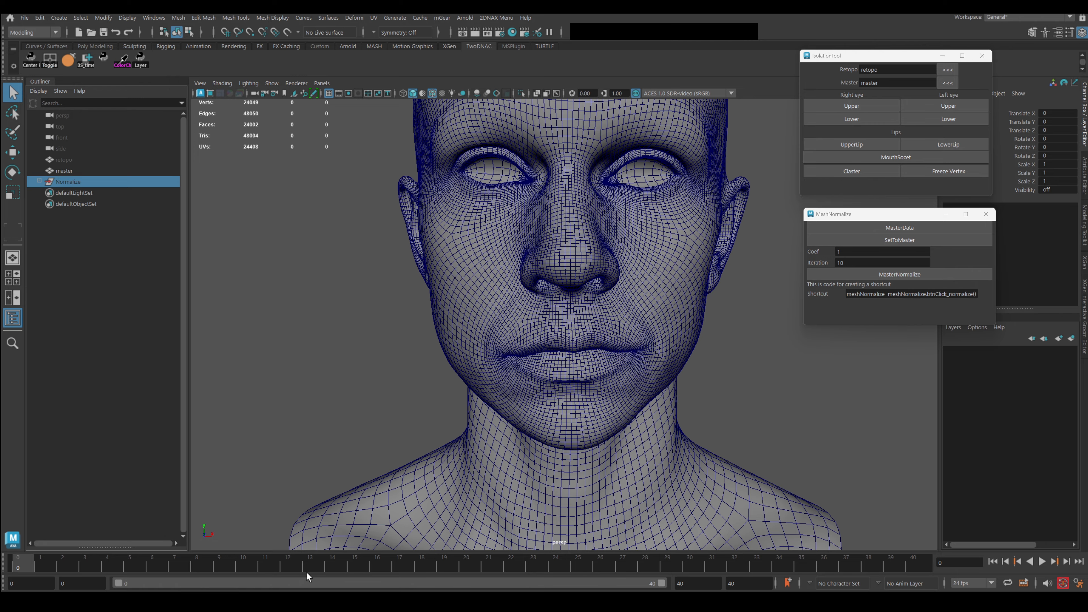
Scrub the morph from start to end and reselect the retopo mesh.
{"action": "left_click_drag", "start_coordinate": [310, 568], "coordinate": [915, 565]}
{"action": "scroll", "coordinate": [677, 379], "scroll_direction": "down", "scroll_amount": 5}
{"action": "left_click", "coordinate": [532, 290]}
{"action": "left_click_drag", "start_coordinate": [529, 292], "coordinate": [340, 246], "text": "alt"}
Select master_head and move it aside, then undo it back to its original position.
{"action": "left_click", "coordinate": [77, 184]}
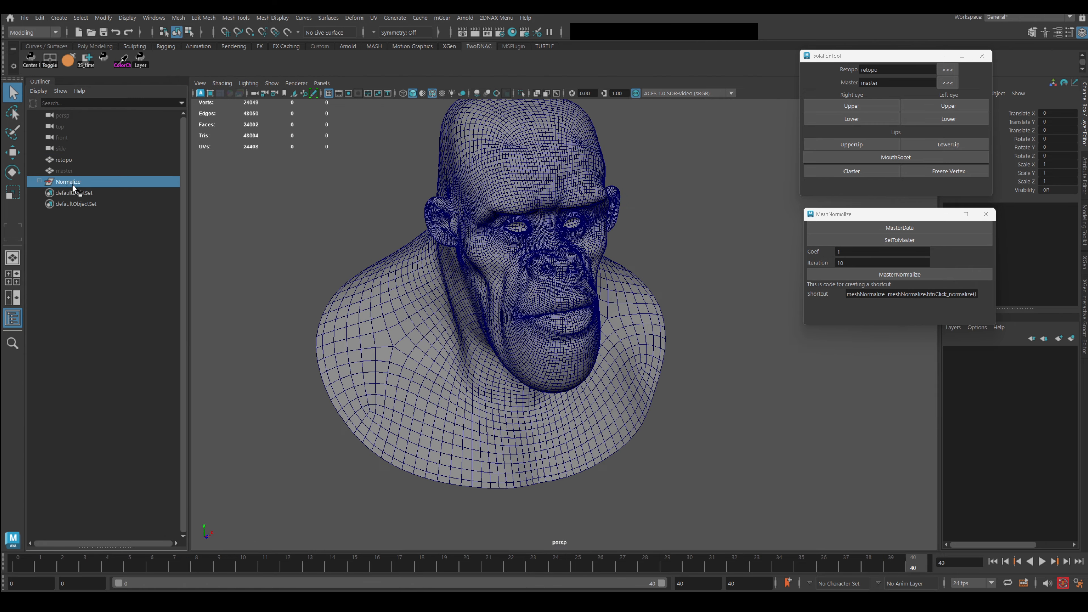
{"action": "left_click", "coordinate": [77, 195]}
{"action": "scroll", "coordinate": [430, 303], "scroll_direction": "down", "scroll_amount": 4}
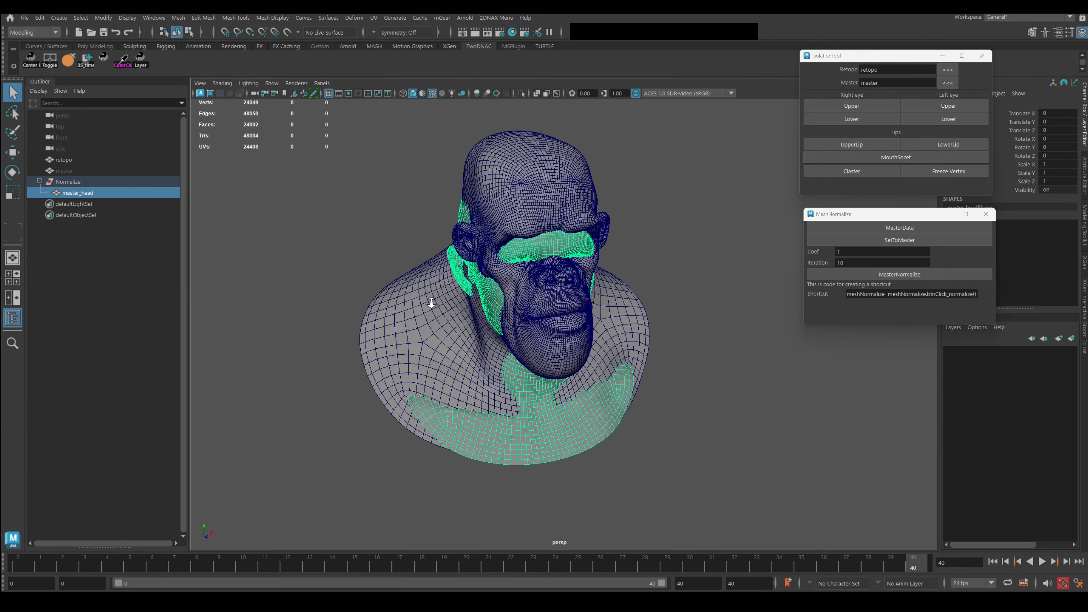
{"action": "left_click_drag", "start_coordinate": [430, 303], "coordinate": [481, 289], "text": "alt"}
{"action": "key", "text": "w"}
{"action": "middle_click_drag", "start_coordinate": [481, 290], "coordinate": [232, 218]}
{"action": "left_click_drag", "start_coordinate": [356, 284], "coordinate": [548, 324], "text": "alt"}
{"action": "key", "text": "f"}
{"action": "key", "text": "ctrl+z"}
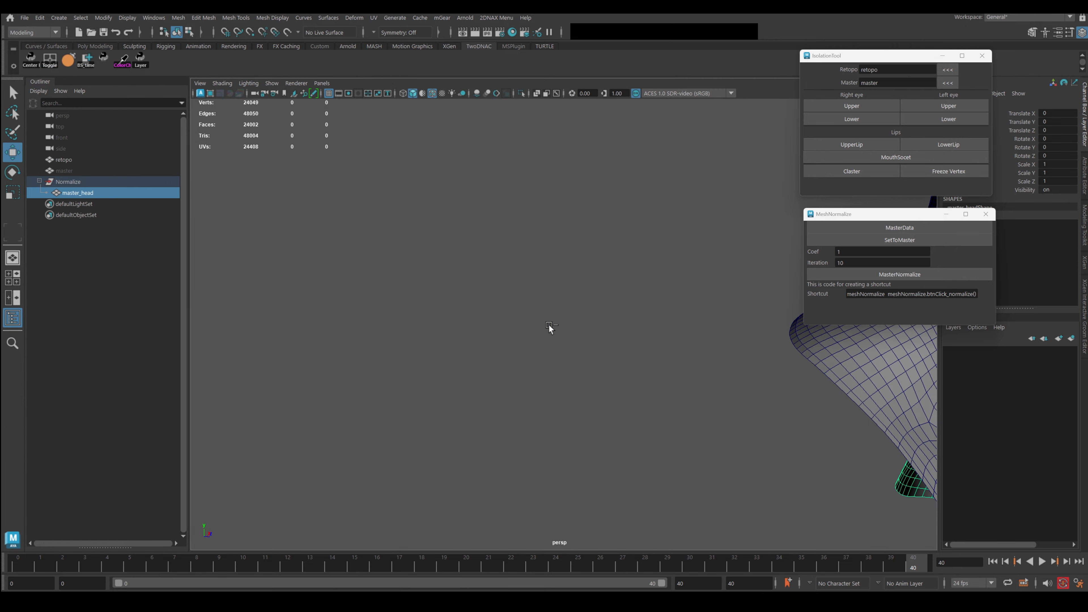
{"action": "scroll", "coordinate": [548, 324], "scroll_direction": "down", "scroll_amount": 4}
{"action": "middle_click_drag", "start_coordinate": [566, 293], "coordinate": [550, 342], "text": "alt"}
{"action": "left_click_drag", "start_coordinate": [549, 342], "coordinate": [84, 212], "text": "alt"}
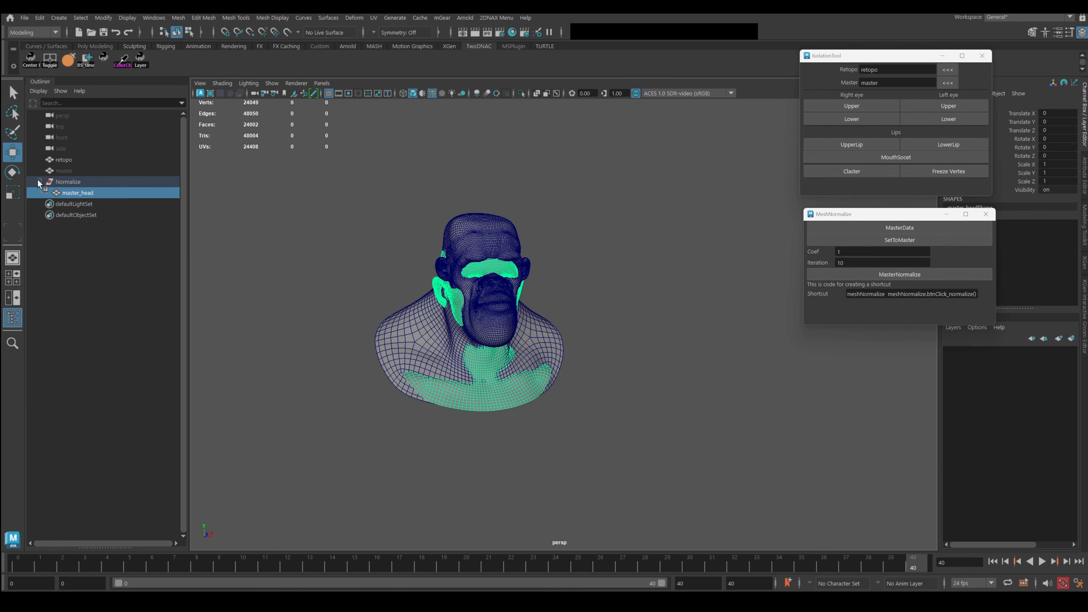
Hide the Normalize group and store master_head as MasterData in the normalize tool.
{"action": "left_click", "coordinate": [69, 183]}
{"action": "key", "text": "ctrl+h"}
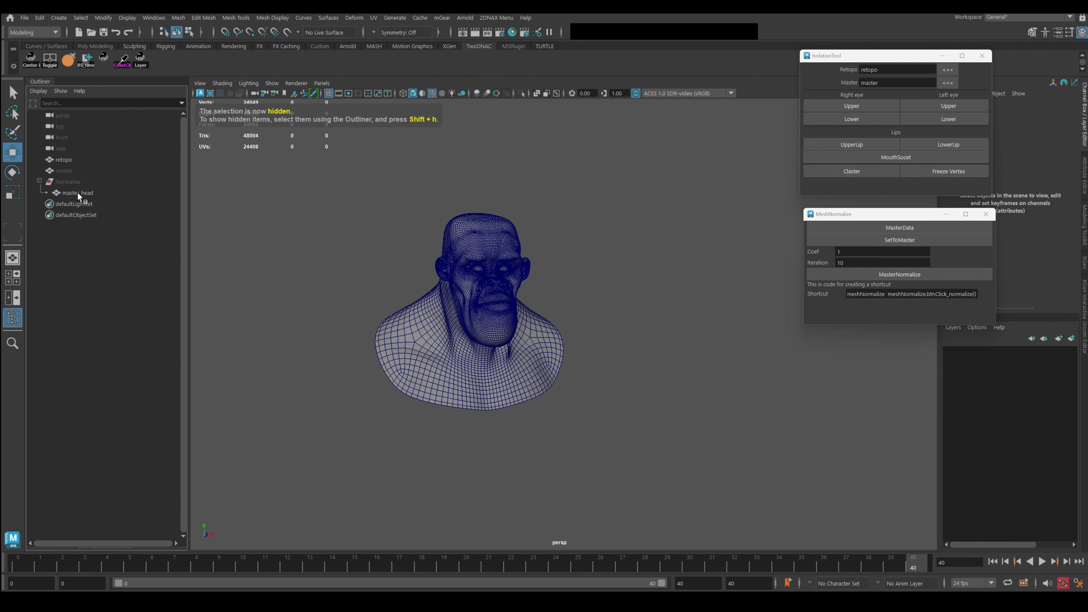
{"action": "left_click", "coordinate": [76, 194]}
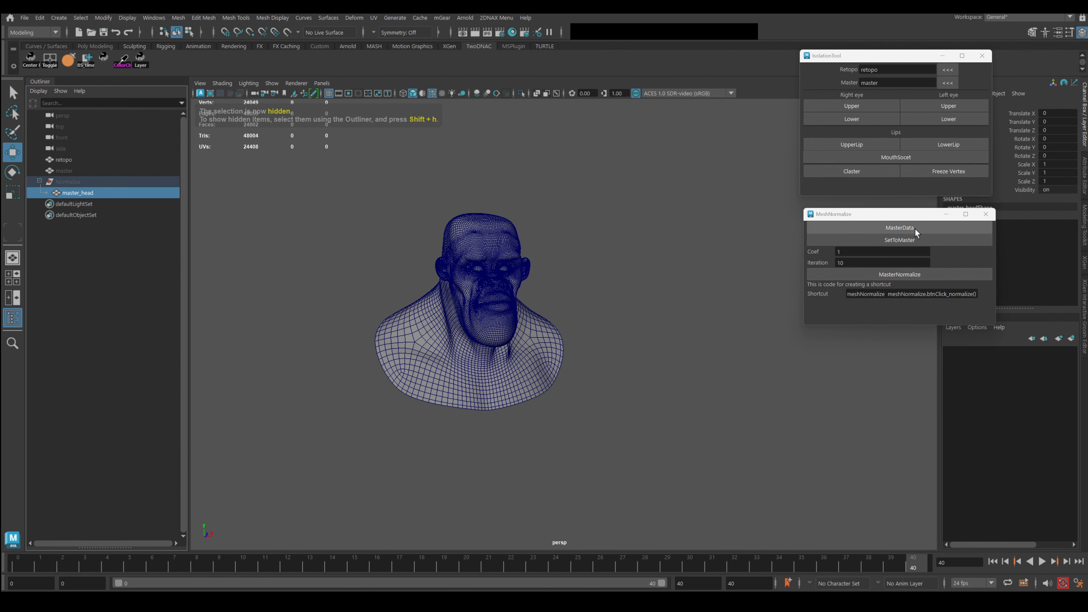
{"action": "left_click", "coordinate": [904, 227]}
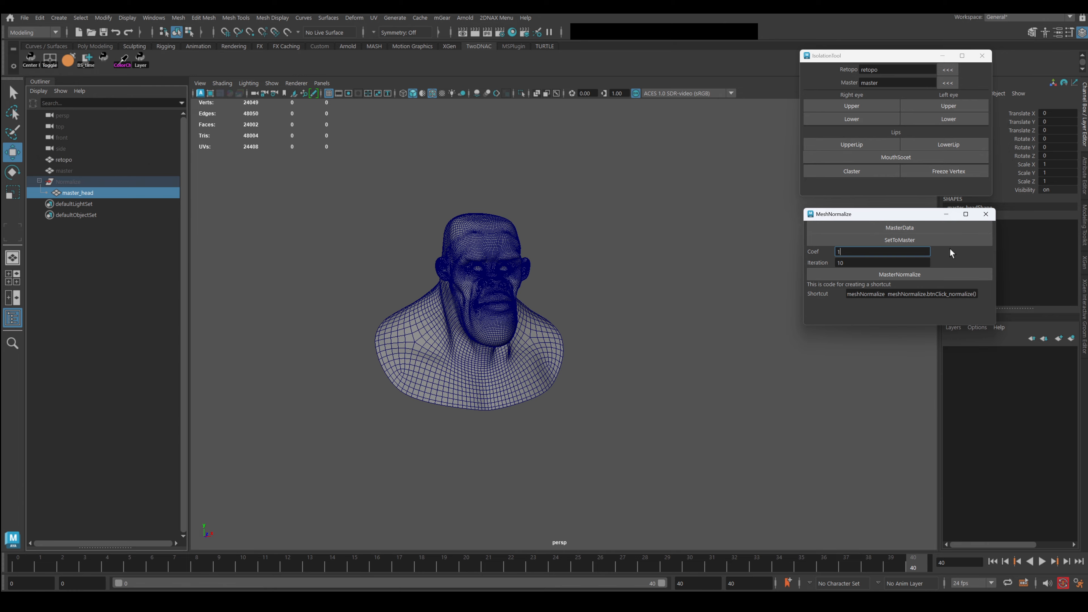
{"action": "left_click_drag", "start_coordinate": [876, 212], "coordinate": [870, 203]}
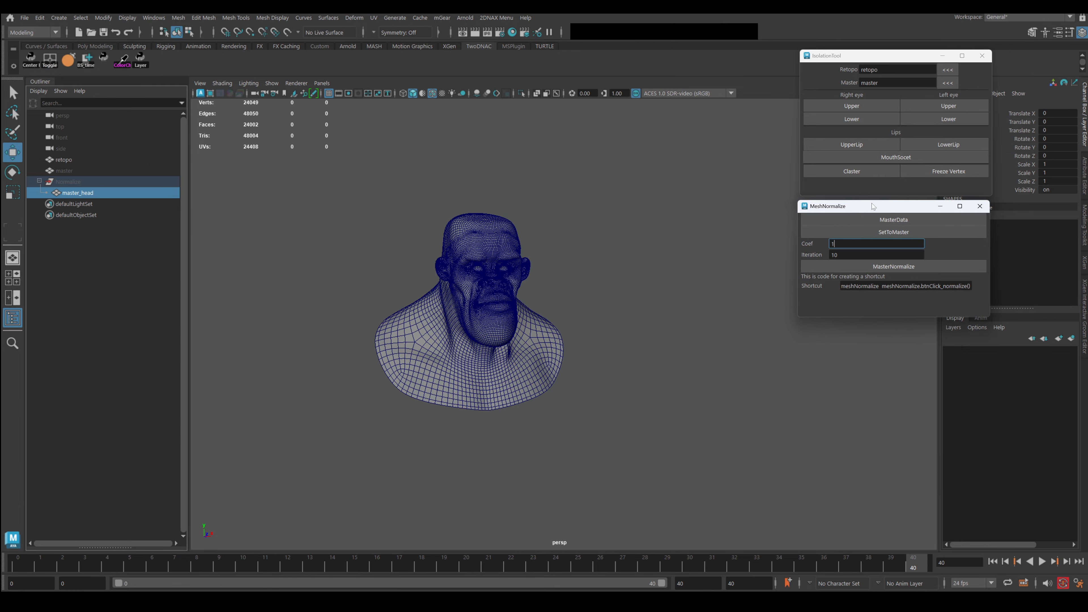
Zoom in on the bust and switch the retopo mesh to vertex editing.
{"action": "right_click_drag", "start_coordinate": [582, 249], "coordinate": [654, 362], "text": "alt"}
{"action": "middle_click_drag", "start_coordinate": [544, 257], "coordinate": [670, 318], "text": "alt"}
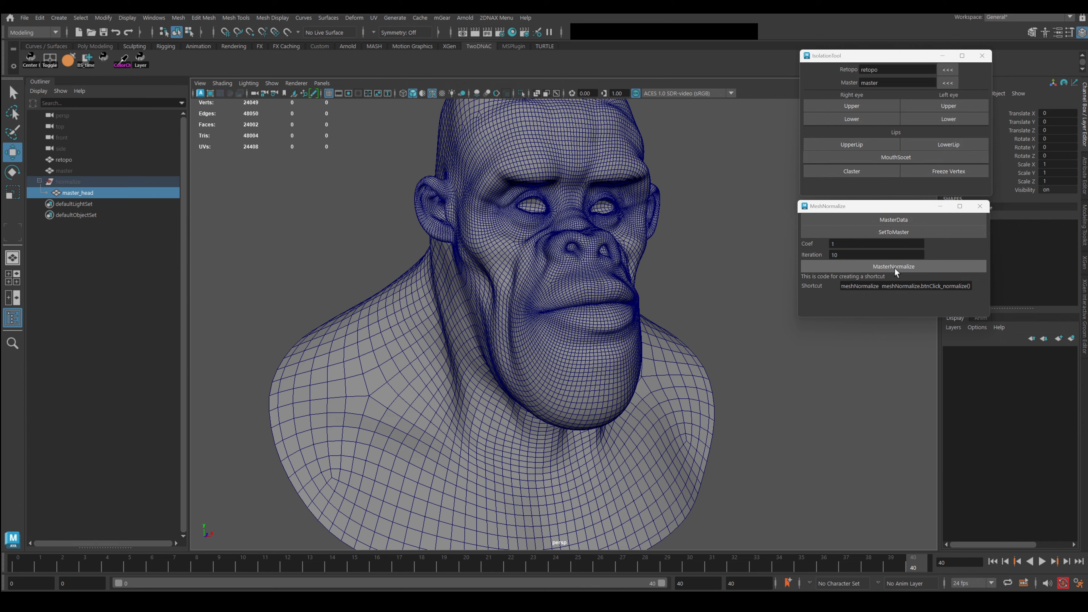
{"action": "right_click_drag", "start_coordinate": [577, 266], "coordinate": [520, 262]}
{"action": "scroll", "coordinate": [630, 324], "scroll_direction": "up", "scroll_amount": 5}
Select an ear vertex and grow it over the ear and side of head, soft select off.
{"action": "scroll", "coordinate": [606, 308], "scroll_direction": "down", "scroll_amount": 6}
{"action": "middle_click_drag", "start_coordinate": [514, 251], "coordinate": [644, 294], "text": "alt"}
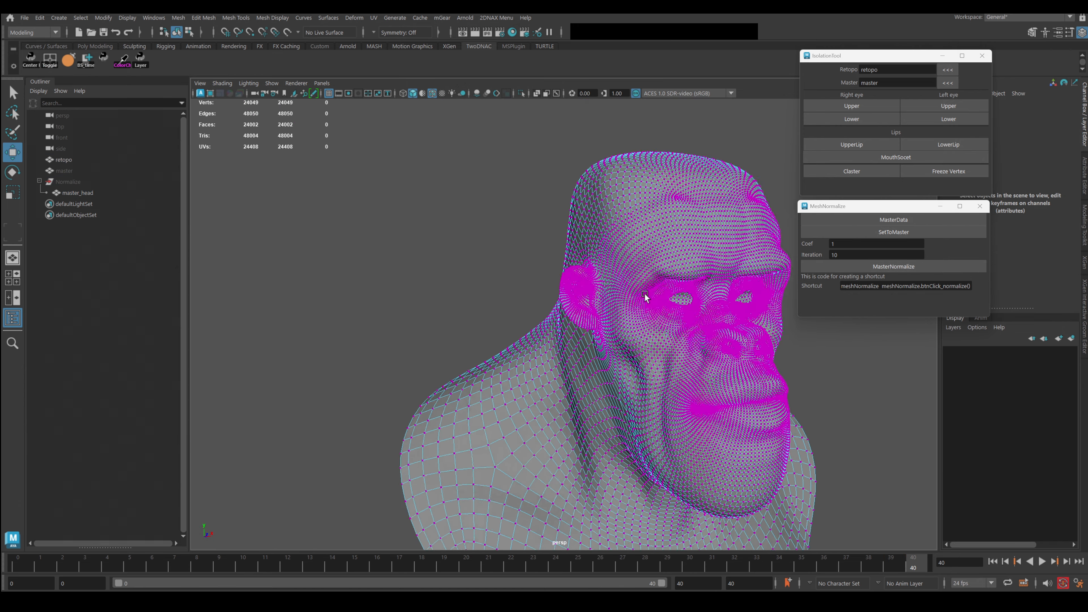
{"action": "scroll", "coordinate": [643, 292], "scroll_direction": "up", "scroll_amount": 5}
{"action": "left_click", "coordinate": [605, 243]}
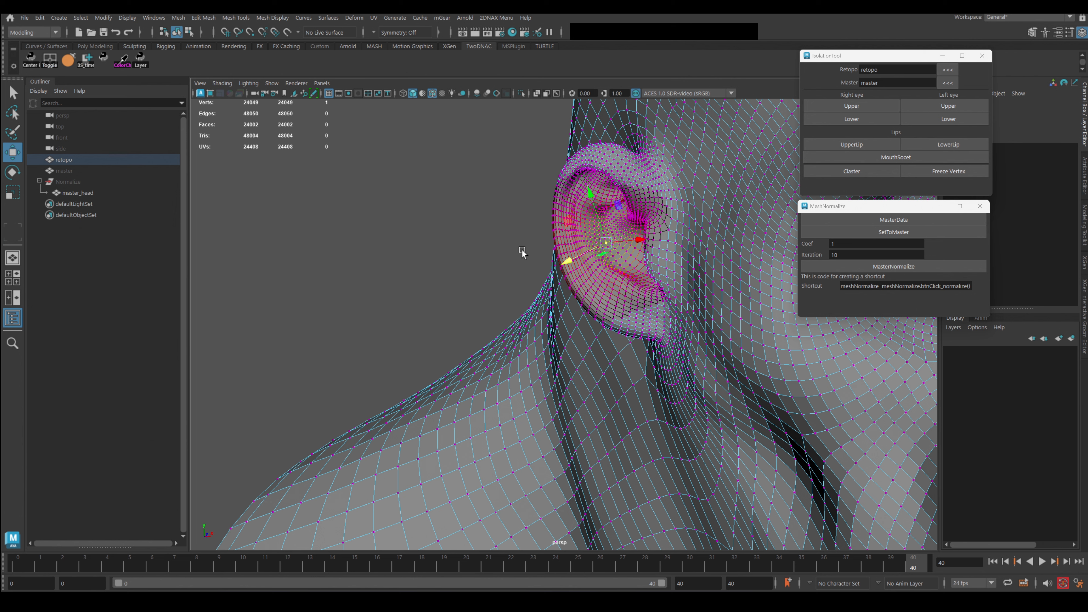
{"action": "key", "text": "shift+period"}
{"action": "key", "text": "shift+period"}
{"action": "key", "text": "shift+period"}
{"action": "key", "text": "shift+period"}
{"action": "key", "text": "shift+period"}
{"action": "key", "text": "shift+period"}
{"action": "key", "text": "shift+period"}
{"action": "key", "text": "shift+period"}
{"action": "key", "text": "shift+period"}
{"action": "key", "text": "shift+period"}
{"action": "key", "text": "shift+period"}
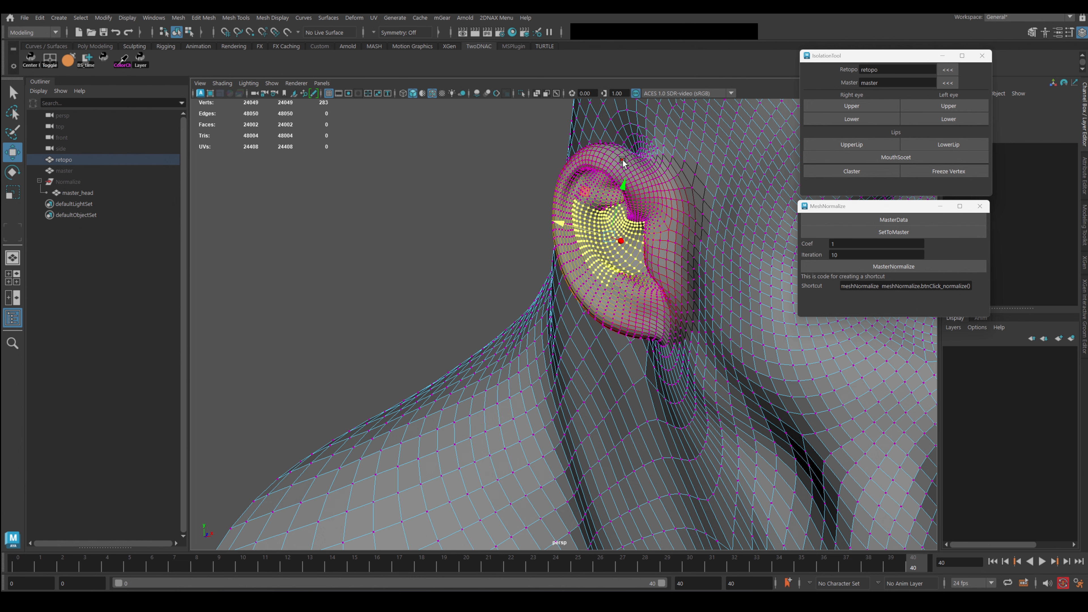
{"action": "key", "text": "q"}
{"action": "key", "text": "shift+period"}
{"action": "key", "text": "b"}
{"action": "scroll", "coordinate": [681, 194], "scroll_direction": "down", "scroll_amount": 6}
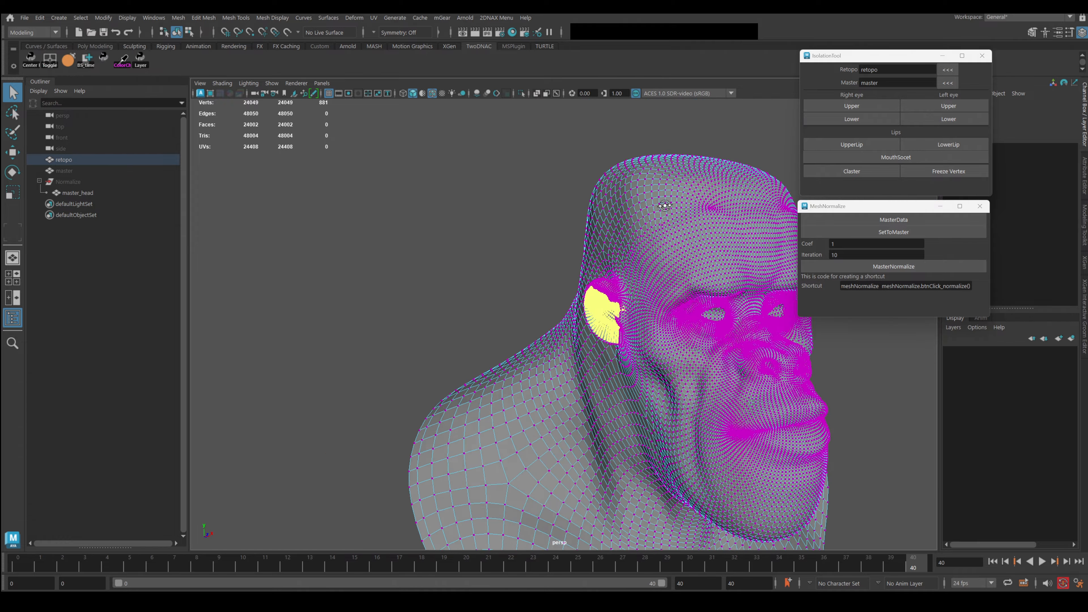
{"action": "left_click_drag", "start_coordinate": [665, 204], "coordinate": [685, 218], "text": "alt"}
{"action": "middle_click_drag", "start_coordinate": [730, 264], "coordinate": [629, 240], "text": "alt"}
{"action": "key", "text": "shift+period"}
{"action": "key", "text": "shift+period"}
{"action": "key", "text": "shift+period"}
{"action": "key", "text": "shift+period"}
{"action": "key", "text": "shift+period"}
{"action": "key", "text": "shift+period"}
{"action": "key", "text": "shift+period"}
{"action": "key", "text": "shift+period"}
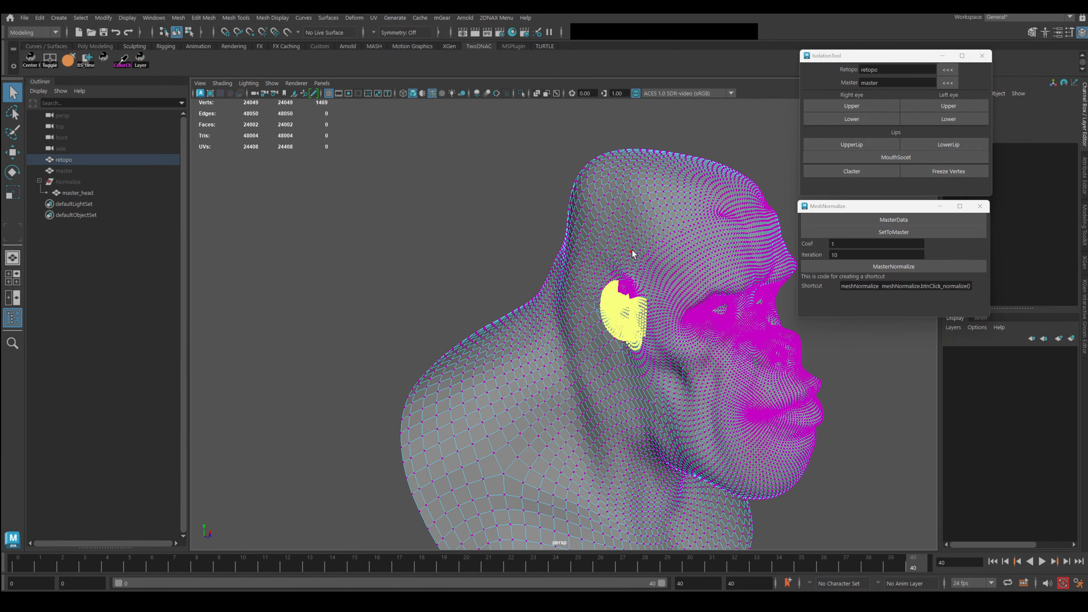
{"action": "key", "text": "shift+period"}
{"action": "key", "text": "shift+period"}
{"action": "key", "text": "shift+period"}
{"action": "key", "text": "shift+period"}
{"action": "key", "text": "shift+period"}
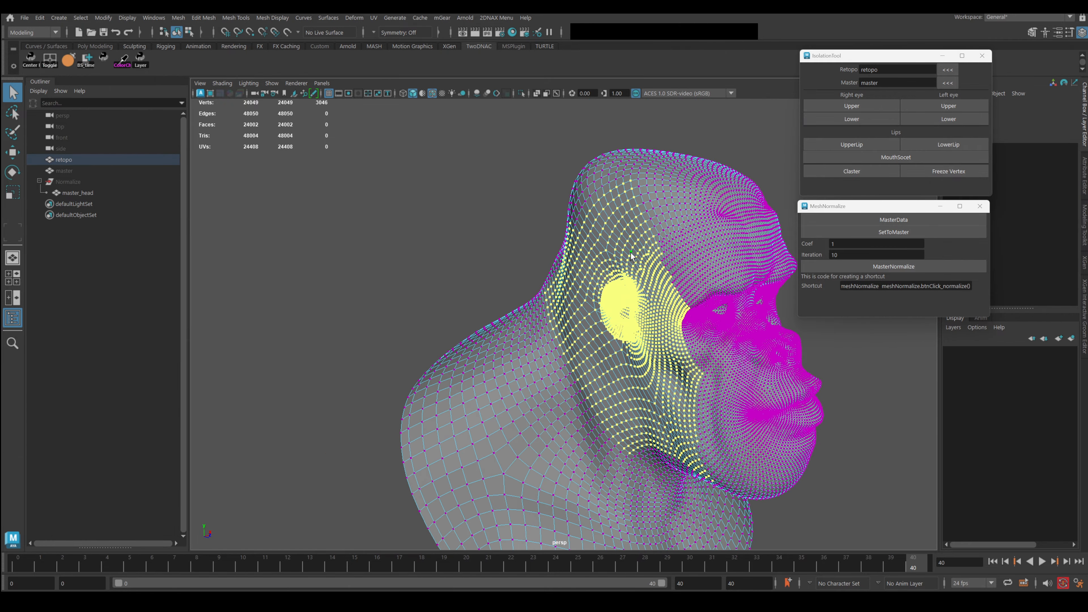
Snap the 3046 selected vertices onto the master mesh with SetToMaster.
{"action": "left_click_drag", "start_coordinate": [631, 256], "coordinate": [587, 192], "text": "alt"}
{"action": "right_click_drag", "start_coordinate": [586, 191], "coordinate": [673, 240], "text": "alt"}
{"action": "left_click_drag", "start_coordinate": [673, 240], "coordinate": [625, 246], "text": "alt"}
{"action": "middle_click_drag", "start_coordinate": [560, 206], "coordinate": [625, 257], "text": "alt"}
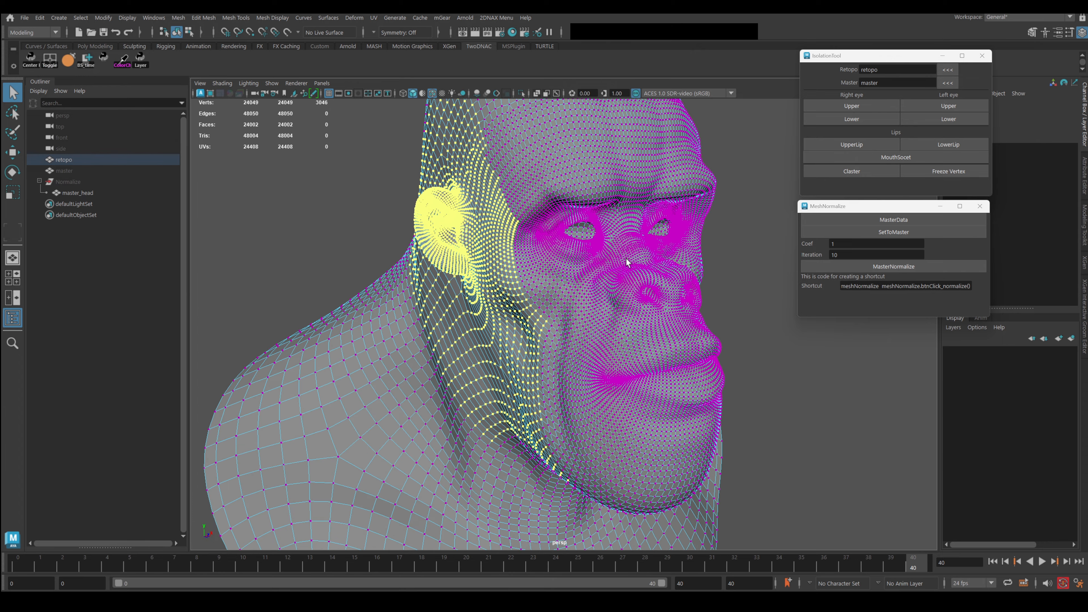
{"action": "left_click_drag", "start_coordinate": [493, 242], "coordinate": [532, 248], "text": "alt"}
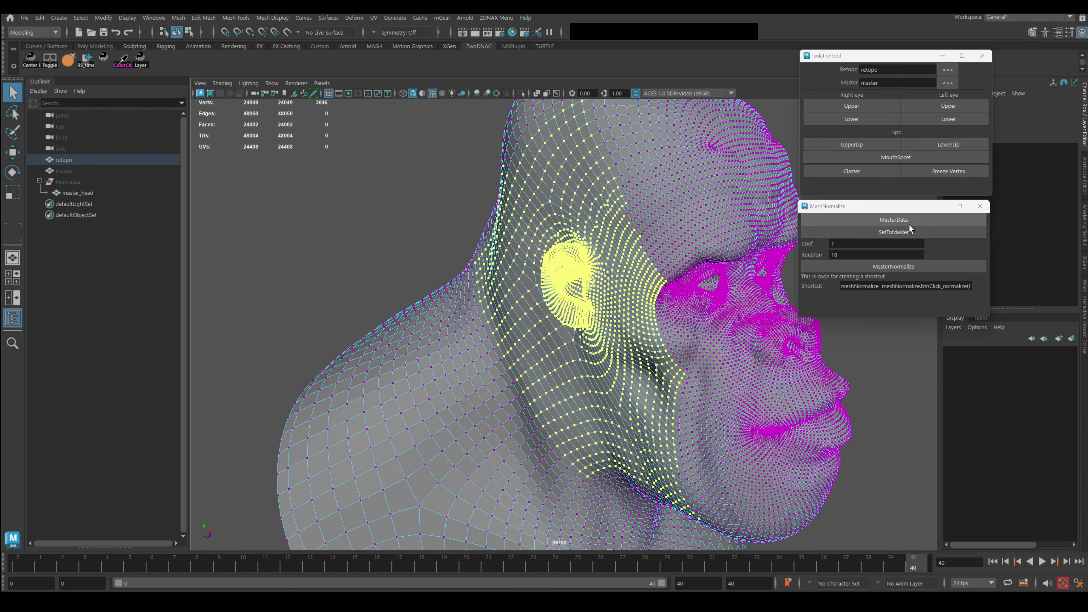
{"action": "left_click", "coordinate": [898, 234]}
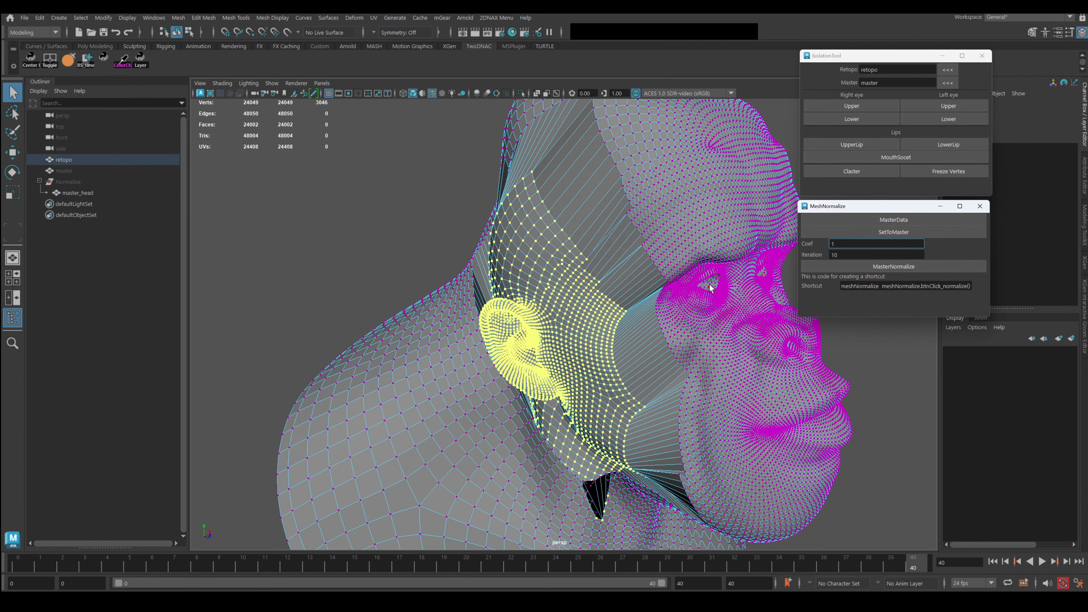
{"action": "left_click_drag", "start_coordinate": [550, 246], "coordinate": [505, 254], "text": "alt"}
{"action": "middle_click_drag", "start_coordinate": [621, 355], "coordinate": [571, 297], "text": "alt"}
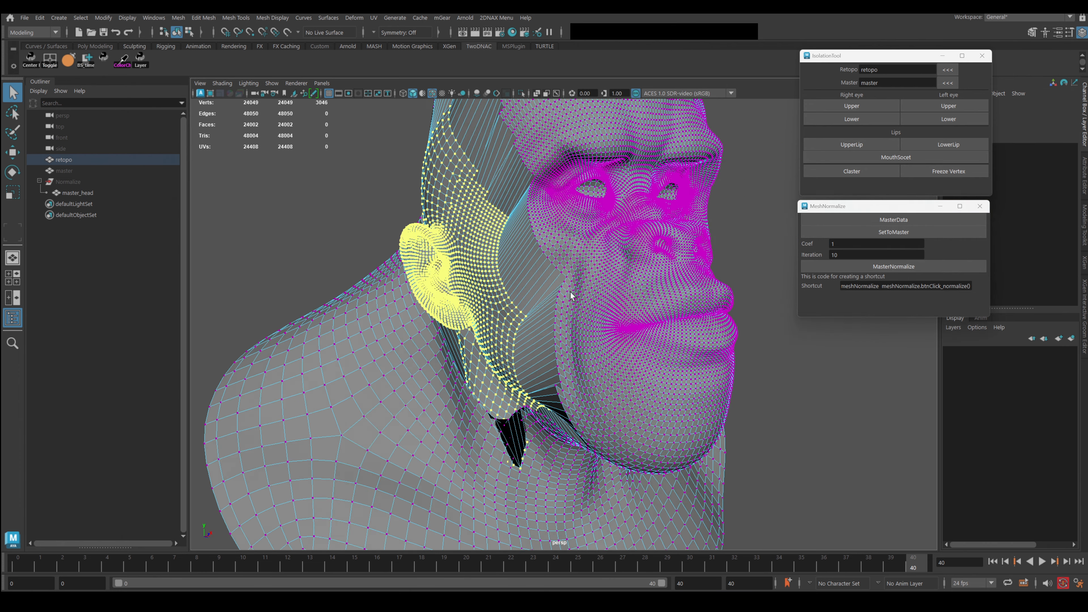
{"action": "right_click_drag", "start_coordinate": [514, 283], "coordinate": [558, 303], "text": "alt"}
{"action": "left_click_drag", "start_coordinate": [441, 298], "coordinate": [498, 303], "text": "alt"}
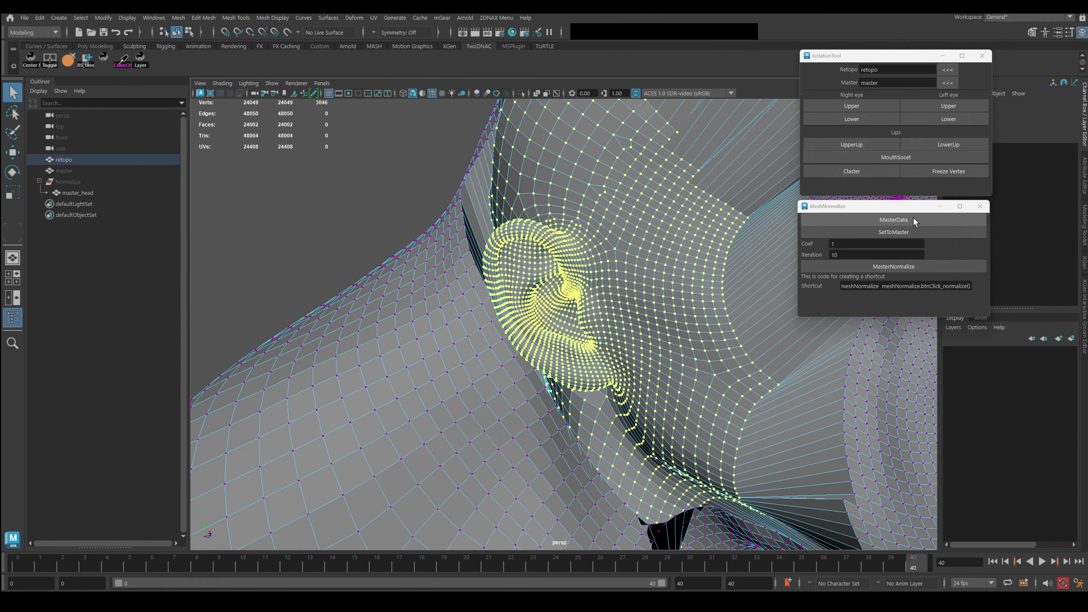
{"action": "right_click_drag", "start_coordinate": [714, 308], "coordinate": [703, 320], "text": "alt"}
{"action": "middle_click_drag", "start_coordinate": [703, 320], "coordinate": [693, 275], "text": "alt"}
{"action": "left_click_drag", "start_coordinate": [706, 300], "coordinate": [829, 353], "text": "alt"}
{"action": "middle_click_drag", "start_coordinate": [647, 420], "coordinate": [628, 275], "text": "alt"}
{"action": "right_click_drag", "start_coordinate": [629, 275], "coordinate": [647, 325], "text": "alt"}
{"action": "left_click_drag", "start_coordinate": [638, 335], "coordinate": [535, 360], "text": "alt"}
{"action": "left_click", "coordinate": [69, 181]}
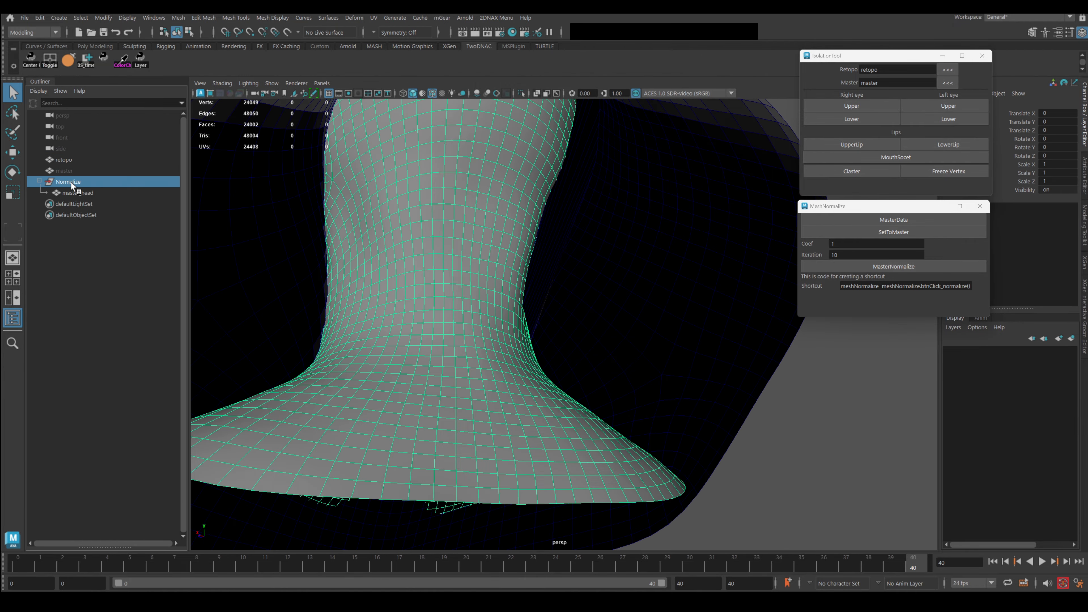
{"action": "left_click_drag", "start_coordinate": [507, 244], "coordinate": [482, 249], "text": "alt"}
{"action": "left_click", "coordinate": [622, 262]}
{"action": "left_click_drag", "start_coordinate": [675, 283], "coordinate": [517, 305], "text": "alt"}
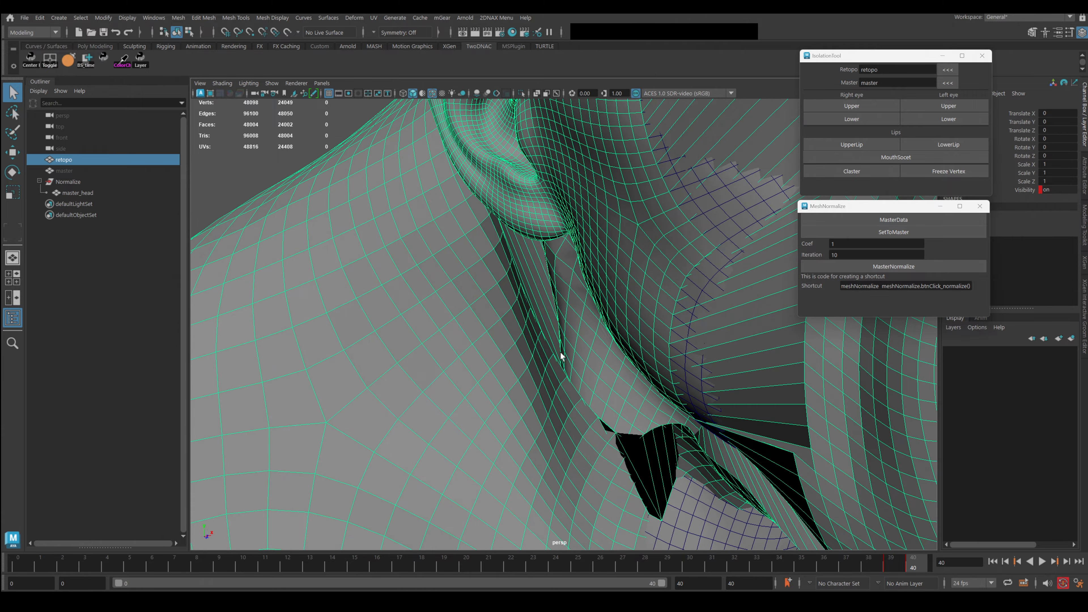
{"action": "right_click_drag", "start_coordinate": [560, 352], "coordinate": [573, 319], "text": "alt"}
{"action": "middle_click_drag", "start_coordinate": [573, 319], "coordinate": [501, 362], "text": "alt"}
{"action": "right_click_drag", "start_coordinate": [501, 362], "coordinate": [583, 320], "text": "alt"}
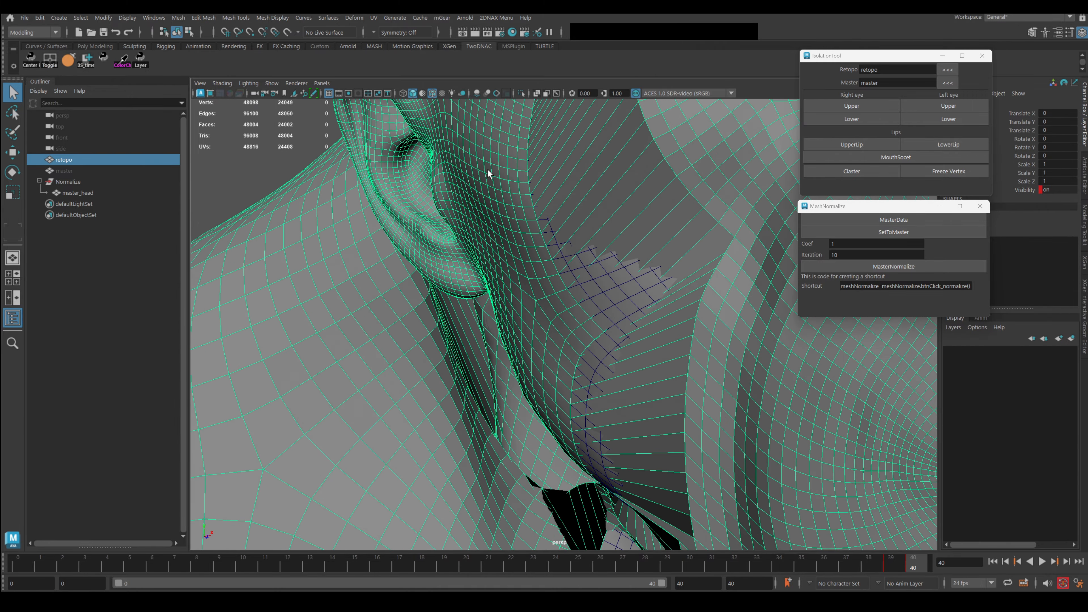
Hide the Normalize group, compare with the master head, and undo the SetToMaster snap.
{"action": "left_click", "coordinate": [67, 183]}
{"action": "key", "text": "ctrl+h"}
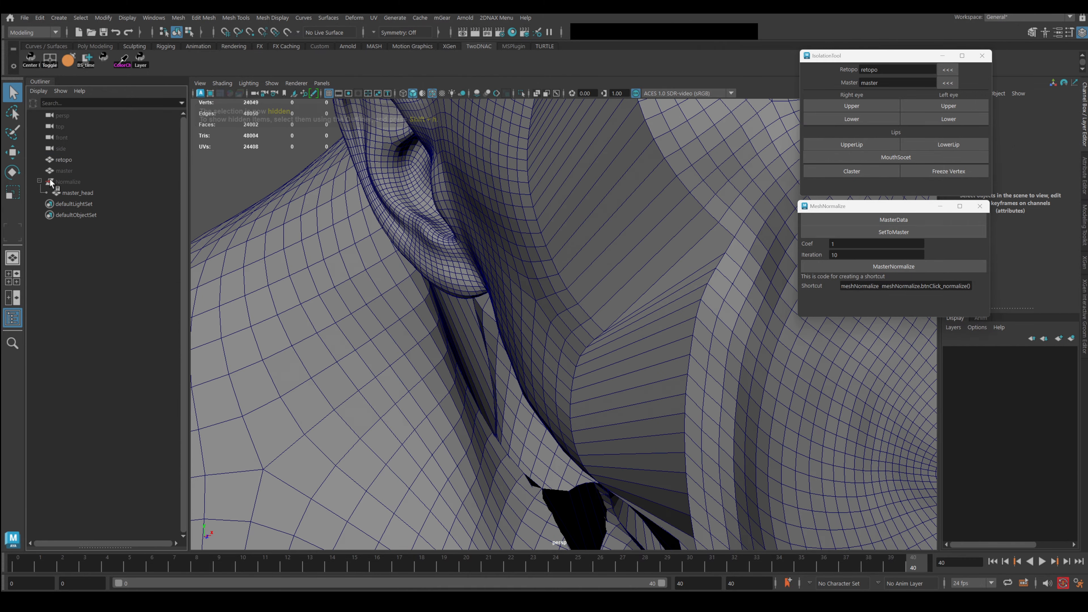
{"action": "right_click_drag", "start_coordinate": [501, 296], "coordinate": [467, 325], "text": "alt"}
{"action": "left_click_drag", "start_coordinate": [466, 326], "coordinate": [560, 302], "text": "alt"}
{"action": "left_click", "coordinate": [607, 255]}
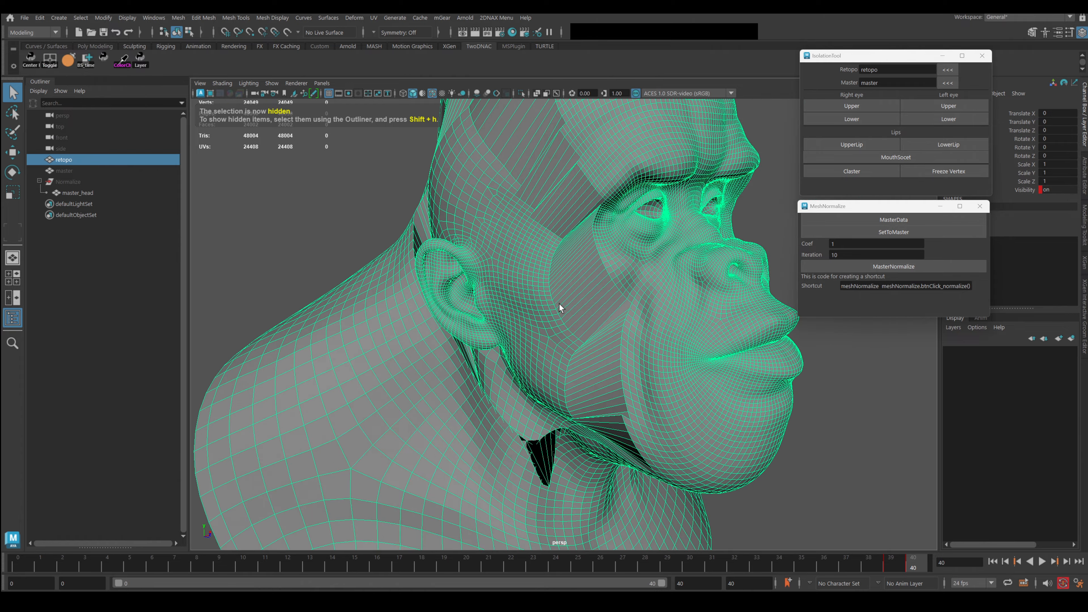
{"action": "key", "text": "ctrl+shift+h"}
{"action": "key", "text": "ctrl+z"}
{"action": "key", "text": "ctrl+z"}
{"action": "key", "text": "ctrl+z"}
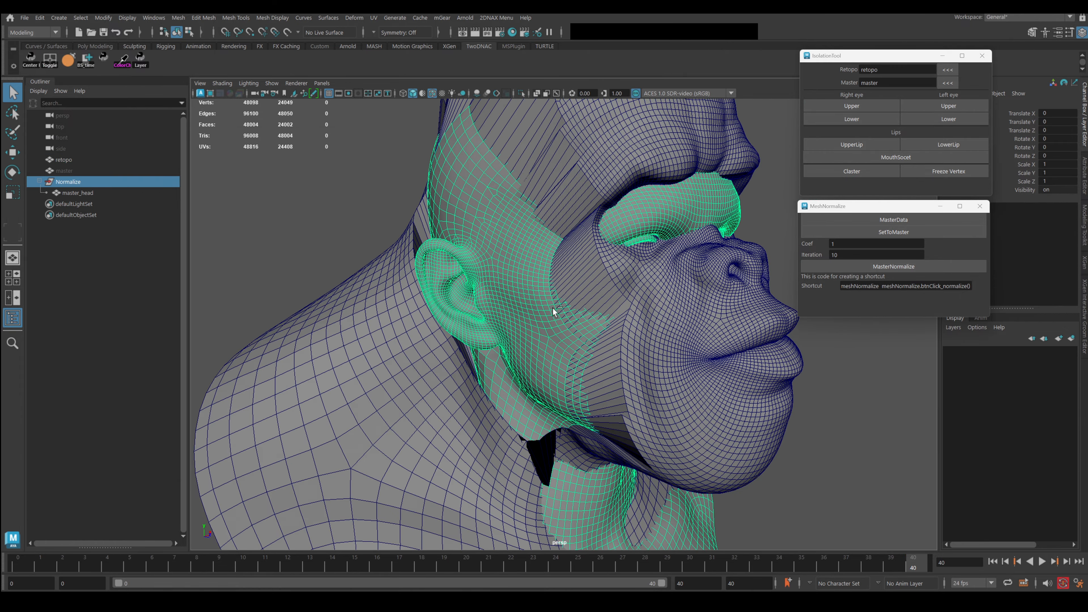
{"action": "key", "text": "ctrl+z"}
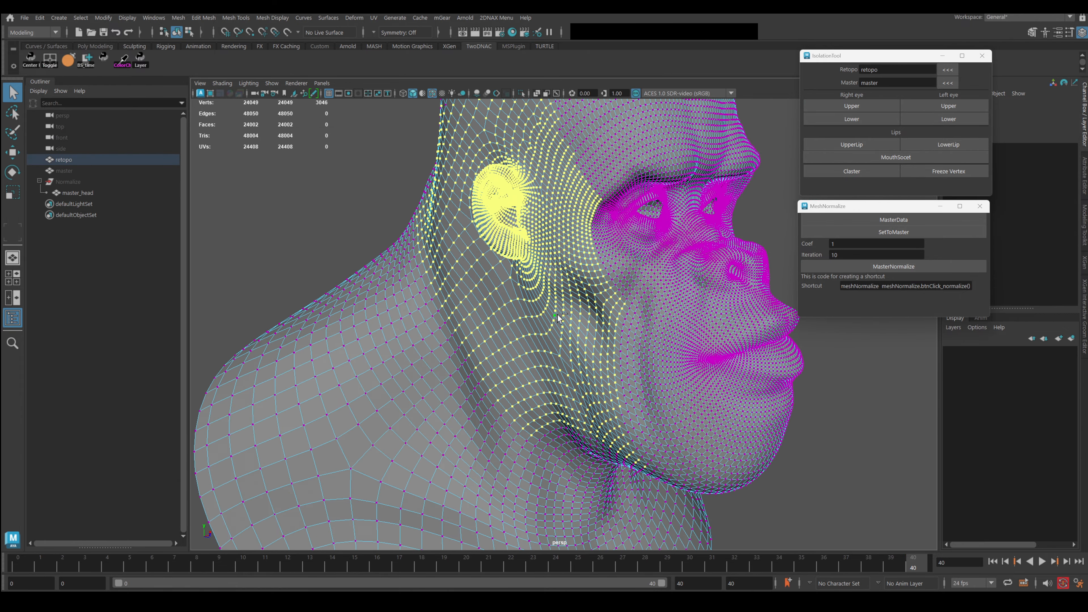
Normalize the selected ear region to the master with MasterNormalize at Coef 1, Iteration 10.
{"action": "left_click_drag", "start_coordinate": [560, 315], "coordinate": [593, 354], "text": "alt"}
{"action": "right_click_drag", "start_coordinate": [594, 353], "coordinate": [634, 360], "text": "alt"}
{"action": "left_click_drag", "start_coordinate": [633, 356], "coordinate": [623, 313], "text": "alt"}
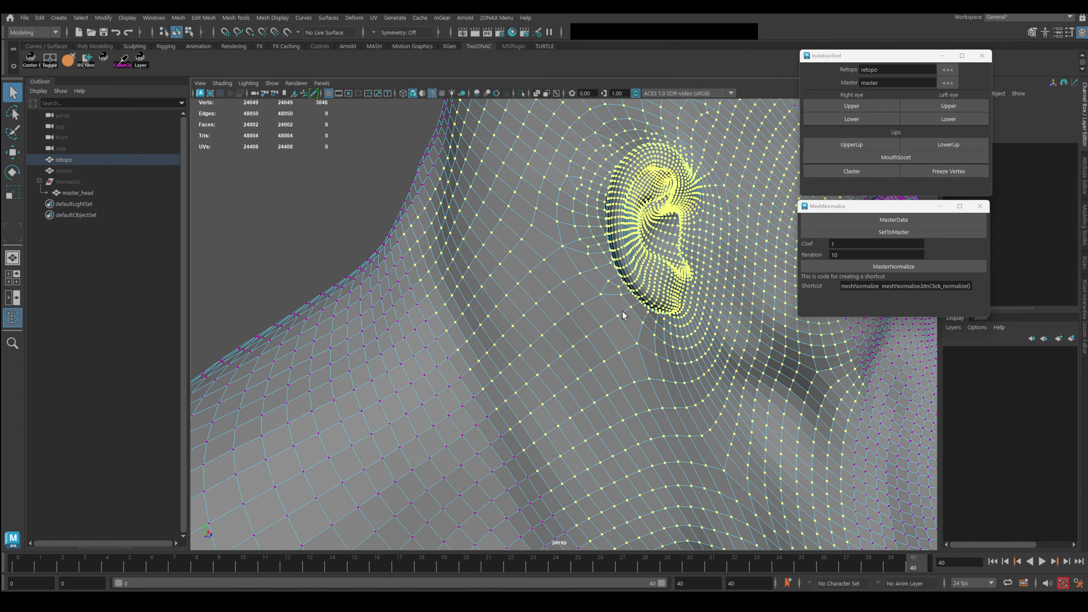
{"action": "left_click_drag", "start_coordinate": [742, 305], "coordinate": [684, 300], "text": "alt"}
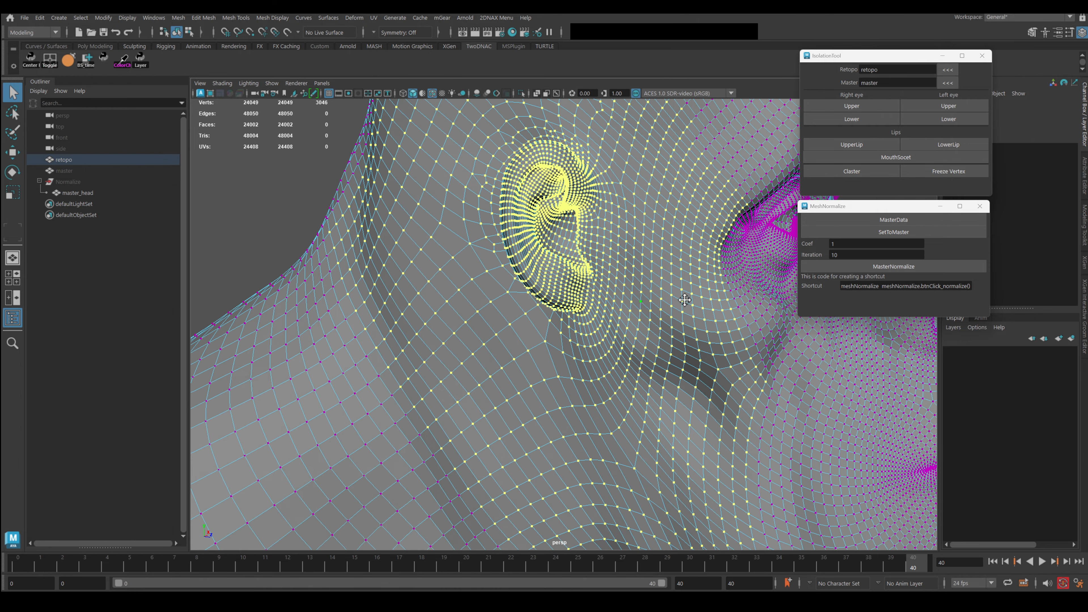
{"action": "left_click", "coordinate": [905, 268]}
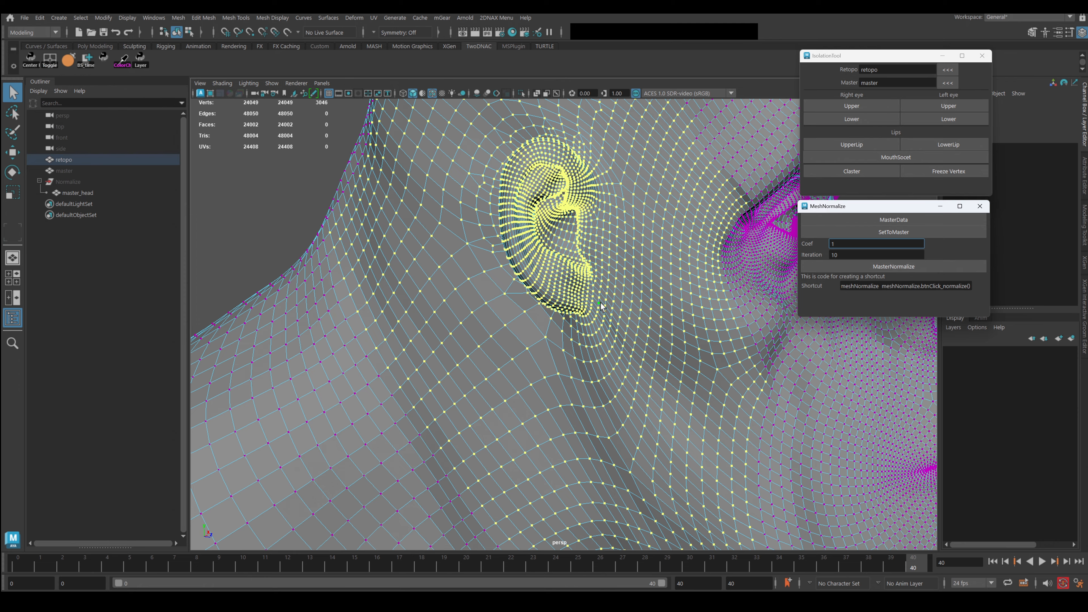
{"action": "right_click_drag", "start_coordinate": [607, 356], "coordinate": [548, 343], "text": "alt"}
{"action": "left_click_drag", "start_coordinate": [548, 342], "coordinate": [644, 293], "text": "alt"}
{"action": "middle_click_drag", "start_coordinate": [645, 292], "coordinate": [529, 332], "text": "alt"}
Grow a small vertex block on the temple and normalize it to the master.
{"action": "right_click_drag", "start_coordinate": [529, 333], "coordinate": [622, 371], "text": "alt"}
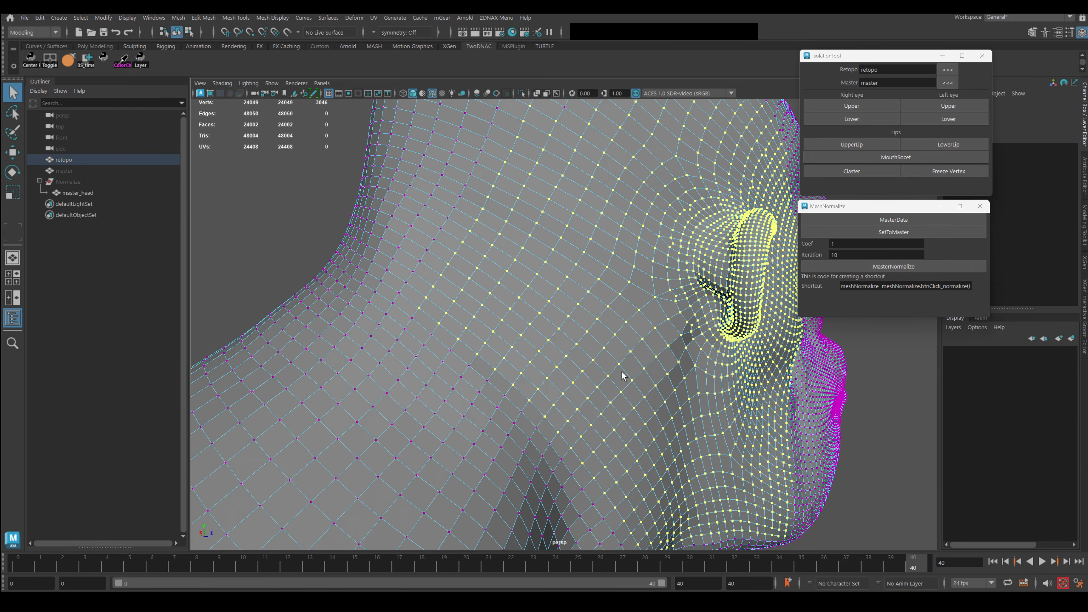
{"action": "left_click", "coordinate": [558, 284]}
{"action": "key", "text": "shift+period"}
{"action": "key", "text": "shift+period"}
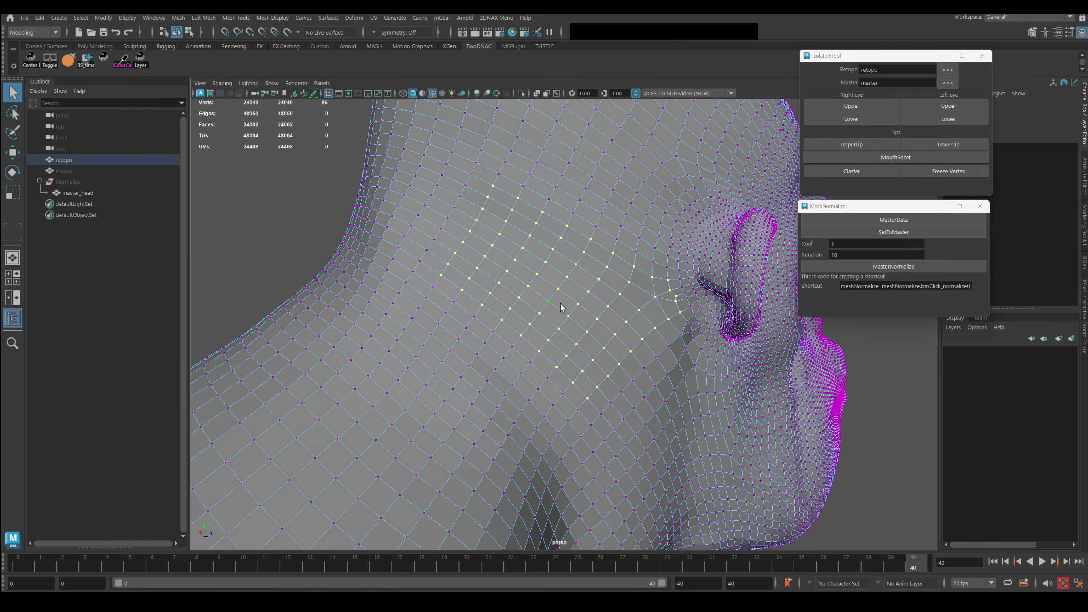
{"action": "key", "text": "g"}
{"action": "key", "text": "g"}
{"action": "key", "text": "g"}
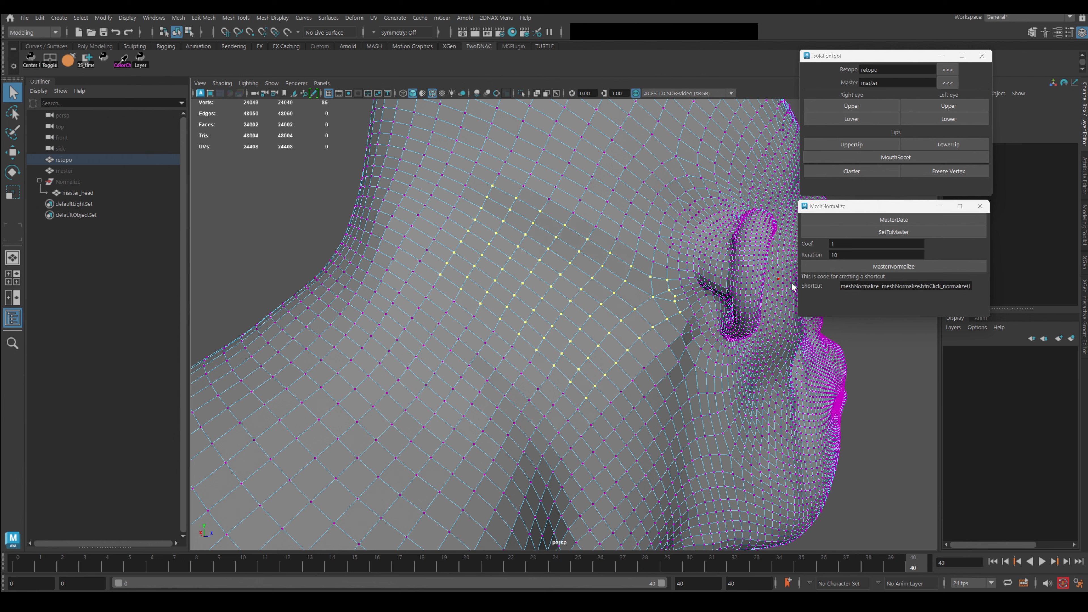
{"action": "triple_click", "coordinate": [841, 285]}
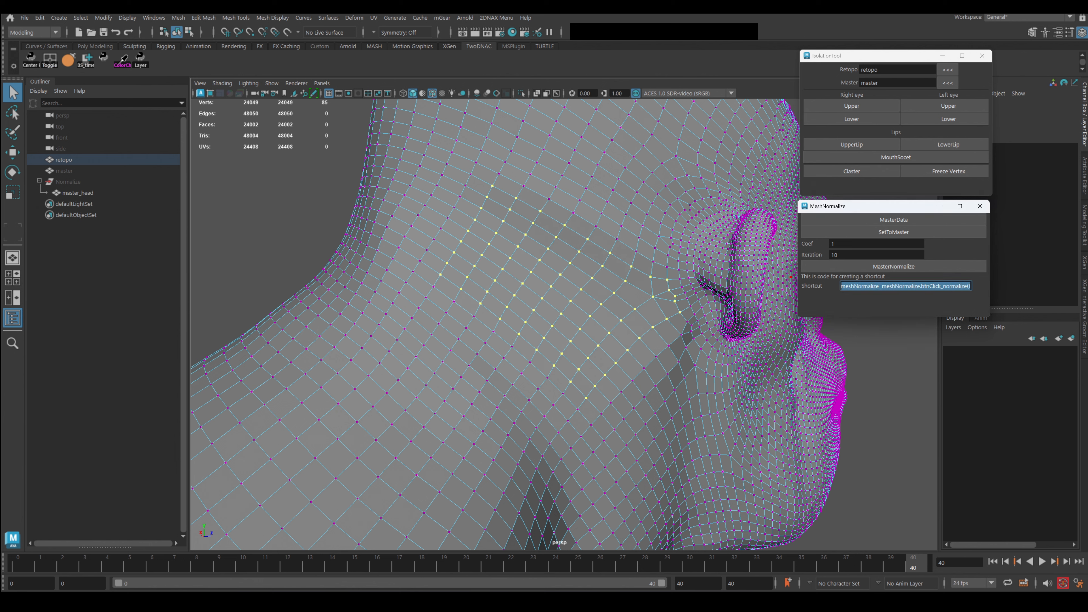
{"action": "left_click_drag", "start_coordinate": [651, 340], "coordinate": [674, 336], "text": "alt"}
{"action": "left_click", "coordinate": [850, 287]}
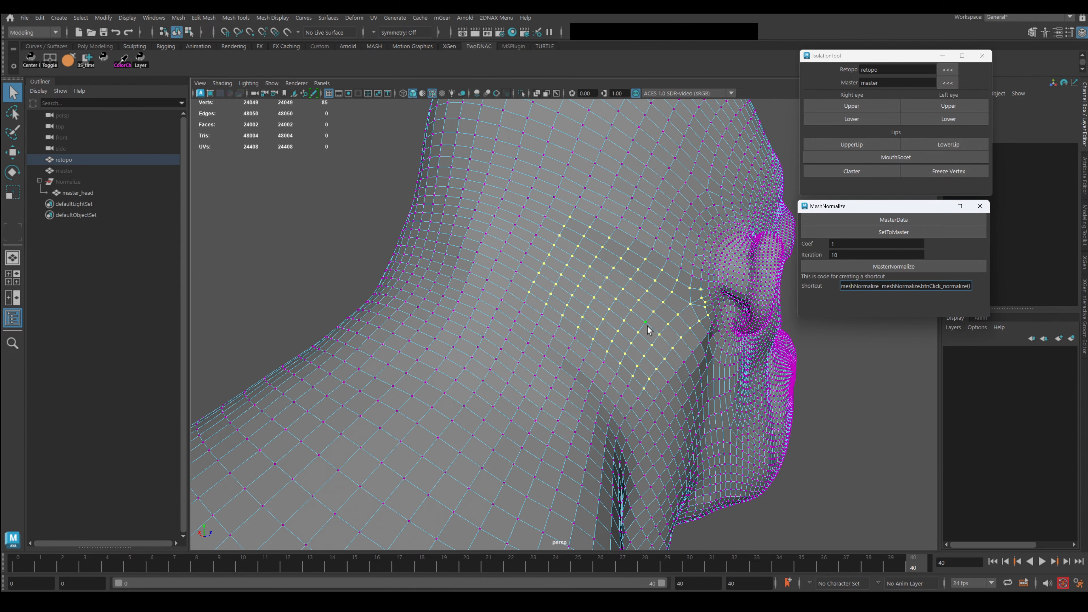
Grow a vertex block just beside the ear and normalize it.
{"action": "middle_click_drag", "start_coordinate": [689, 251], "coordinate": [633, 270], "text": "alt"}
{"action": "right_click_drag", "start_coordinate": [502, 303], "coordinate": [545, 305], "text": "alt"}
{"action": "left_click_drag", "start_coordinate": [593, 315], "coordinate": [549, 322], "text": "alt"}
{"action": "left_click", "coordinate": [488, 251]}
{"action": "key", "text": "shift+period"}
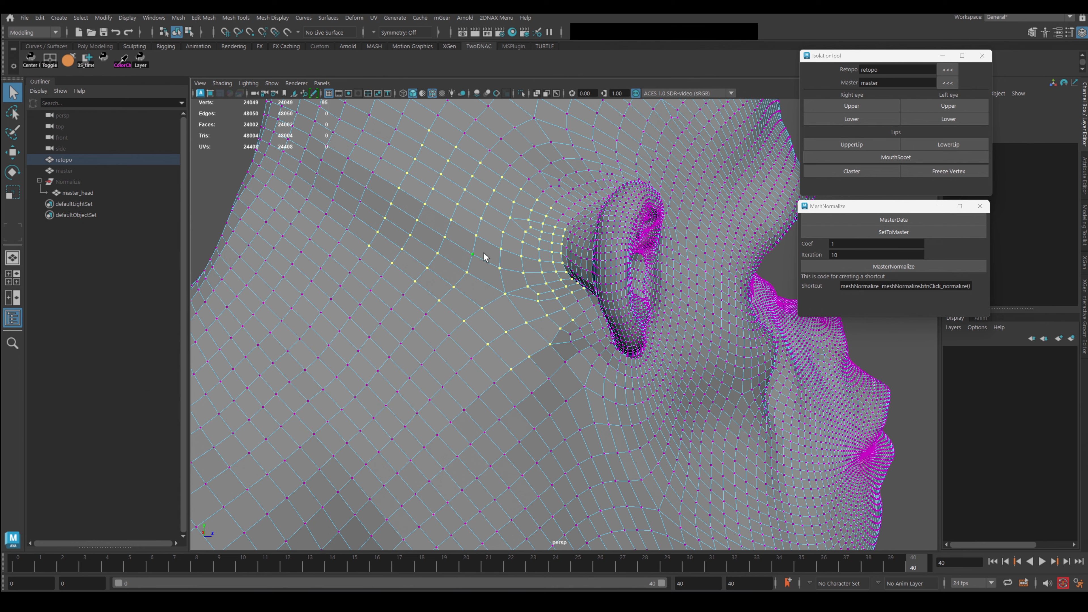
{"action": "key", "text": "g"}
{"action": "key", "text": "g"}
Normalize a new vertex selection above the ear to the master.
{"action": "left_click_drag", "start_coordinate": [532, 313], "coordinate": [531, 298], "text": "alt"}
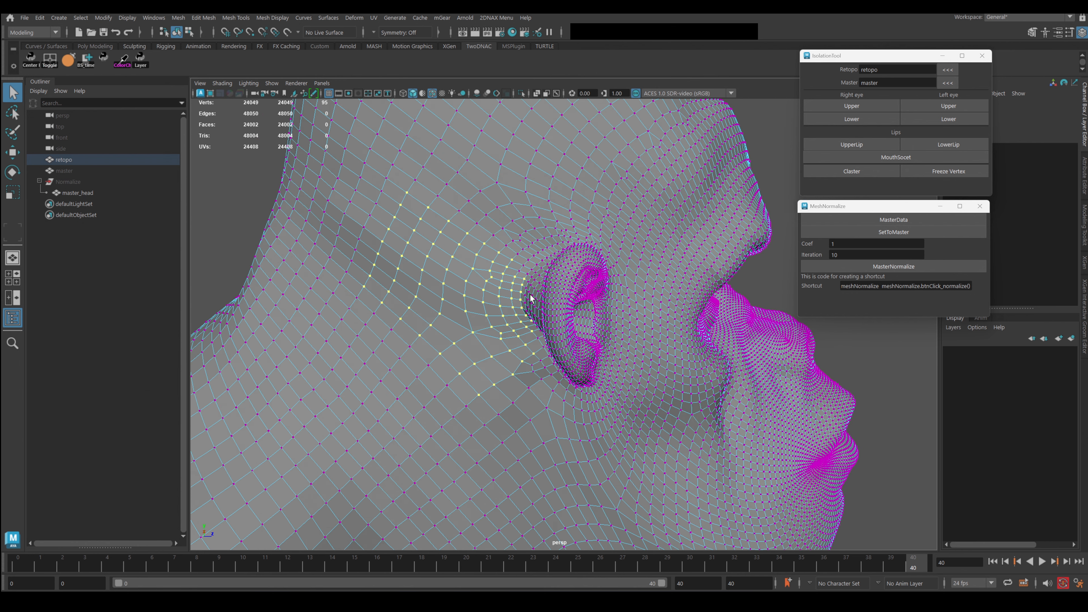
{"action": "key", "text": "shift+period"}
{"action": "key", "text": "shift+period"}
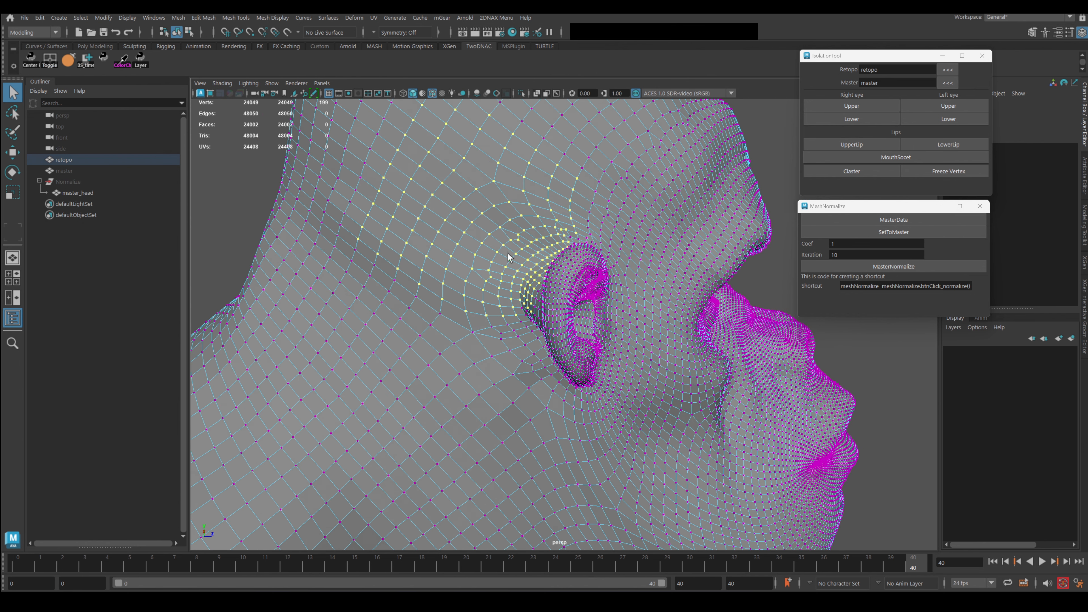
{"action": "middle_click_drag", "start_coordinate": [482, 240], "coordinate": [528, 292], "text": "alt"}
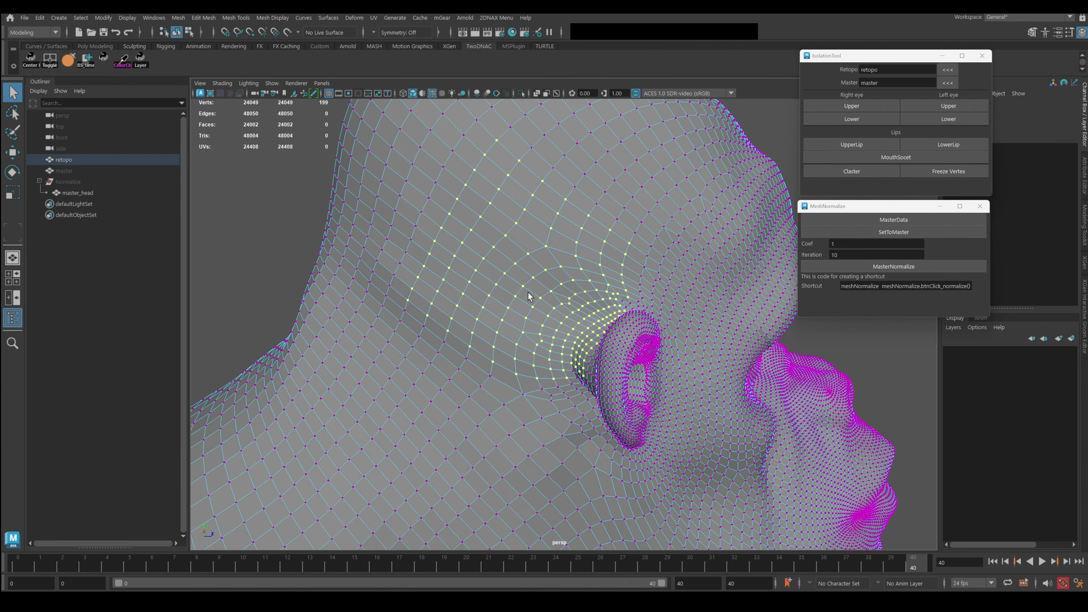
{"action": "mouse_move", "coordinate": [568, 288]}
{"action": "left_mouse_down", "text": "alt"}
{"action": "mouse_move", "coordinate": [556, 281]}
{"action": "mouse_move", "coordinate": [566, 286]}
{"action": "left_mouse_up", "text": "alt"}
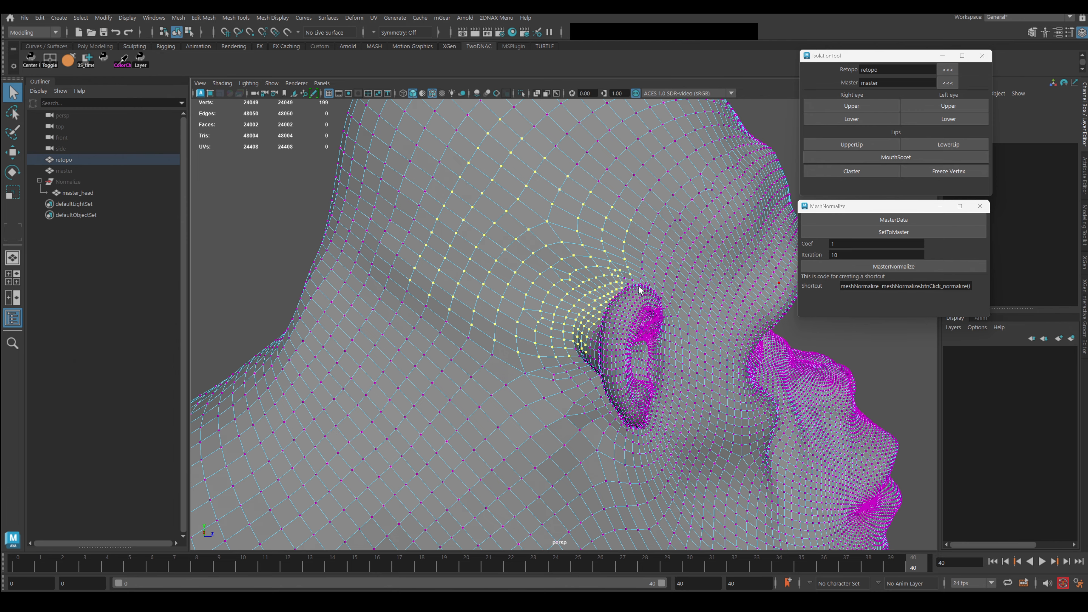
{"action": "middle_click_drag", "start_coordinate": [638, 286], "coordinate": [629, 349], "text": "alt"}
{"action": "left_click", "coordinate": [608, 294]}
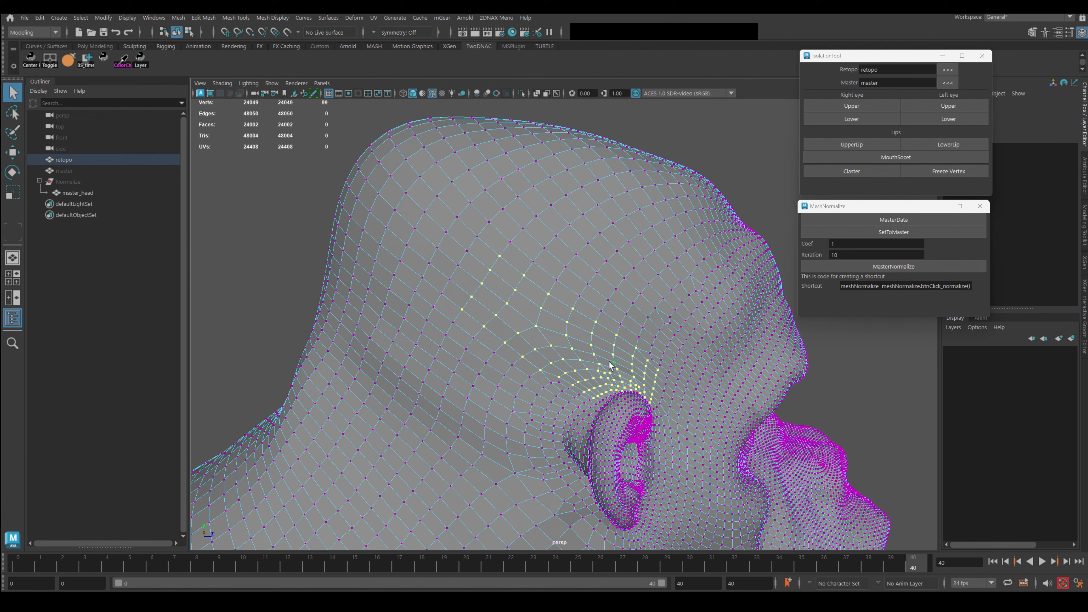
{"action": "left_click", "coordinate": [866, 263]}
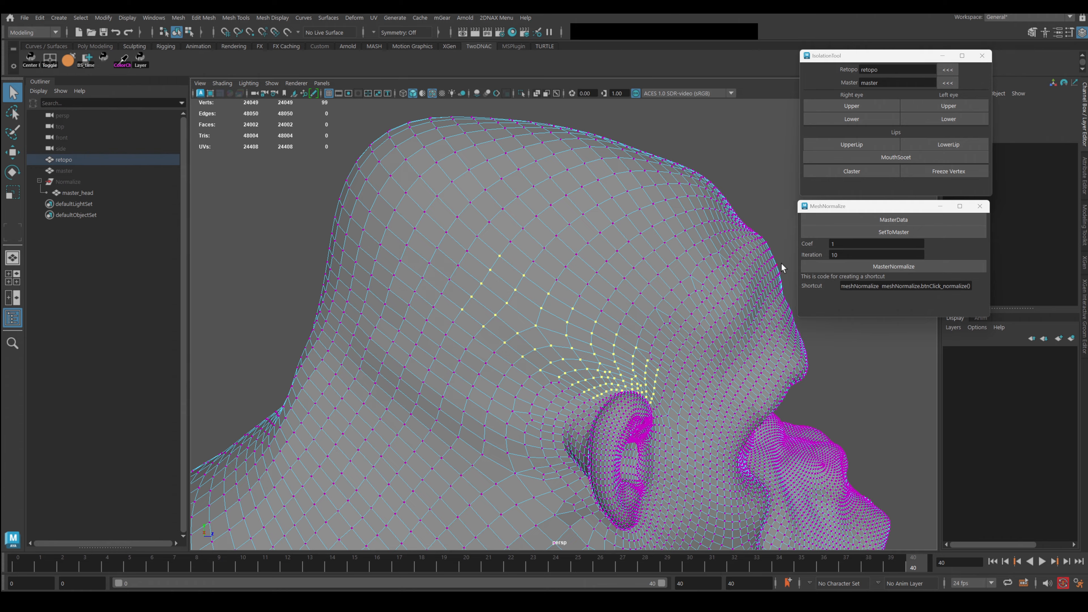
Reduce the selection to one temple vertex and frame the temple above the ear.
{"action": "left_click_drag", "start_coordinate": [719, 414], "coordinate": [621, 338], "text": "alt"}
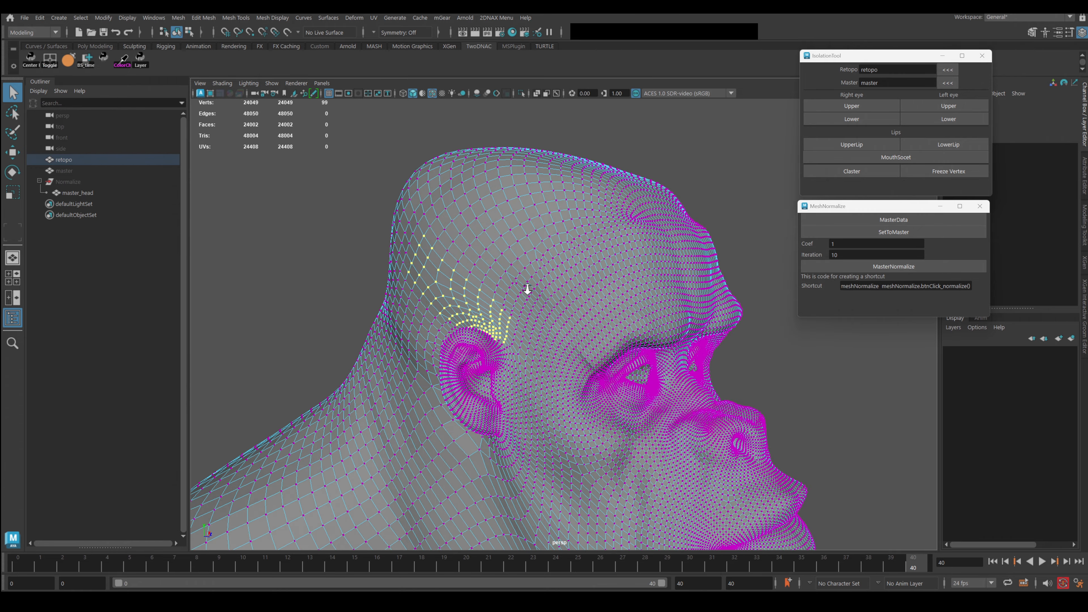
{"action": "right_click_drag", "start_coordinate": [527, 289], "coordinate": [591, 354], "text": "alt"}
{"action": "left_click_drag", "start_coordinate": [538, 352], "coordinate": [613, 388], "text": "alt"}
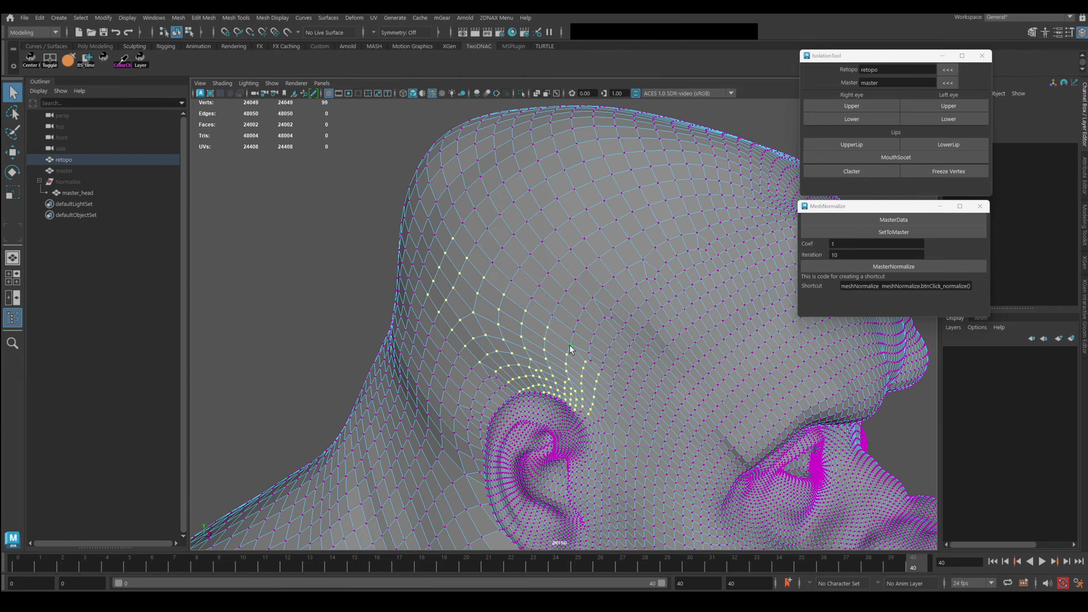
{"action": "left_click", "coordinate": [545, 329]}
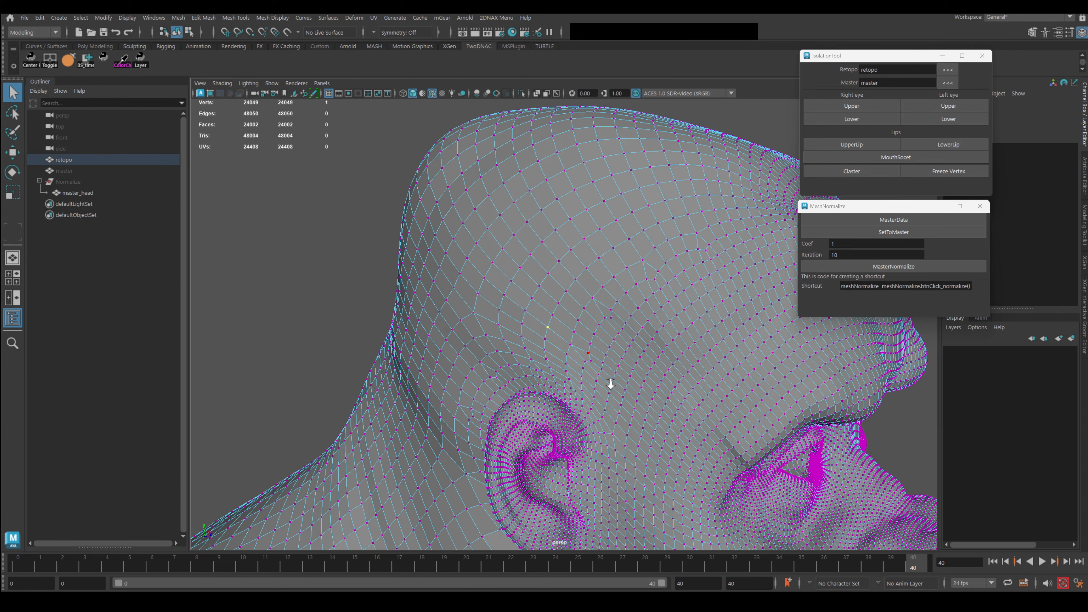
{"action": "right_click_drag", "start_coordinate": [608, 380], "coordinate": [600, 372], "text": "alt"}
{"action": "middle_click_drag", "start_coordinate": [599, 372], "coordinate": [565, 290], "text": "alt"}
{"action": "right_click_drag", "start_coordinate": [565, 290], "coordinate": [546, 322], "text": "alt"}
{"action": "mouse_move", "coordinate": [546, 323]}
{"action": "left_mouse_down", "text": "alt"}
{"action": "mouse_move", "coordinate": [590, 332]}
{"action": "mouse_move", "coordinate": [544, 328]}
{"action": "left_mouse_up", "text": "alt"}
Soft-select a lower-lid vertex with a wider falloff and slide the lid sideways into place.
{"action": "right_click_drag", "start_coordinate": [544, 328], "coordinate": [604, 344], "text": "alt"}
{"action": "middle_click_drag", "start_coordinate": [605, 344], "coordinate": [488, 354], "text": "alt"}
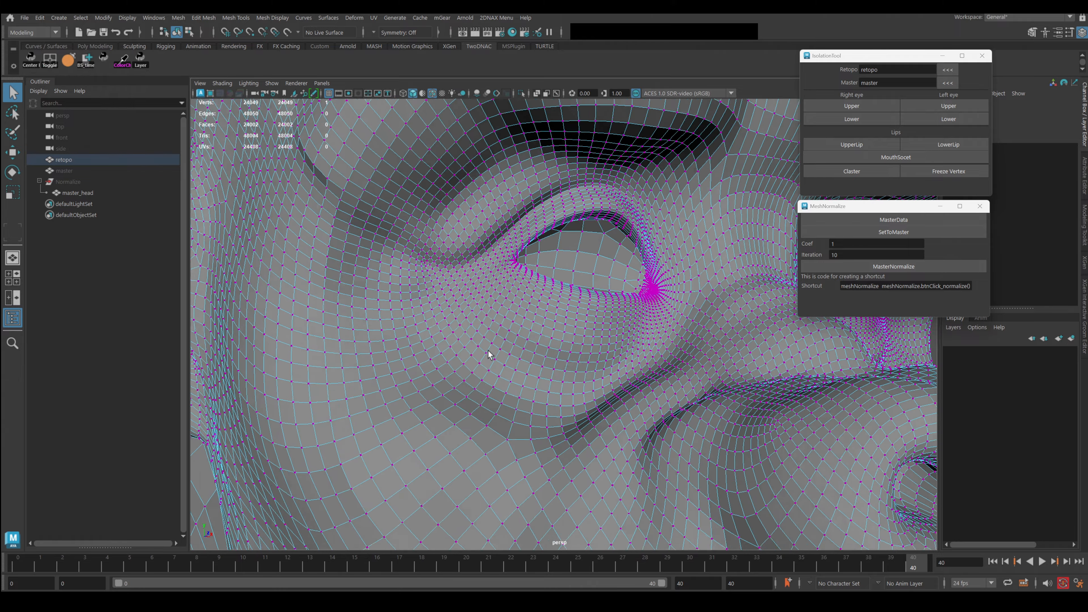
{"action": "right_click_drag", "start_coordinate": [488, 354], "coordinate": [650, 345], "text": "alt"}
{"action": "left_click_drag", "start_coordinate": [651, 345], "coordinate": [554, 355], "text": "alt"}
{"action": "middle_click_drag", "start_coordinate": [381, 353], "coordinate": [487, 346], "text": "alt"}
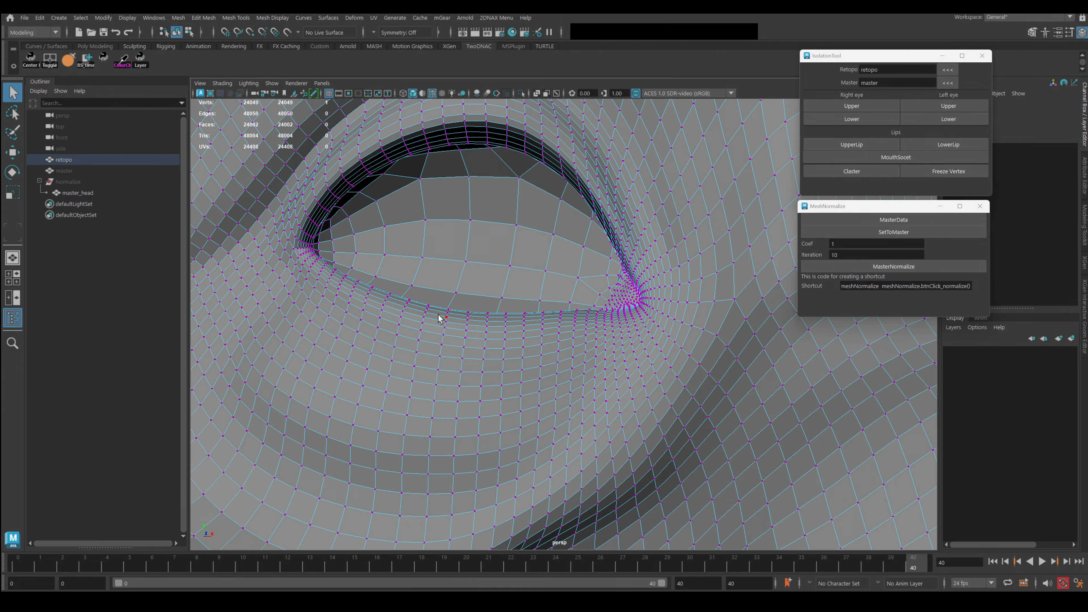
{"action": "left_click", "coordinate": [447, 318]}
{"action": "left_click_drag", "start_coordinate": [534, 328], "coordinate": [574, 320]}
{"action": "key", "text": "w"}
{"action": "left_click_drag", "start_coordinate": [423, 312], "coordinate": [377, 304]}
Grow a selection across the lower lid and normalize it to the master.
{"action": "left_click_drag", "start_coordinate": [429, 332], "coordinate": [440, 335], "text": "alt"}
{"action": "left_click", "coordinate": [543, 387]}
{"action": "left_click_drag", "start_coordinate": [614, 379], "coordinate": [556, 394], "text": "alt"}
{"action": "right_click_drag", "start_coordinate": [557, 393], "coordinate": [622, 422], "text": "alt"}
{"action": "middle_click_drag", "start_coordinate": [622, 422], "coordinate": [559, 376], "text": "alt"}
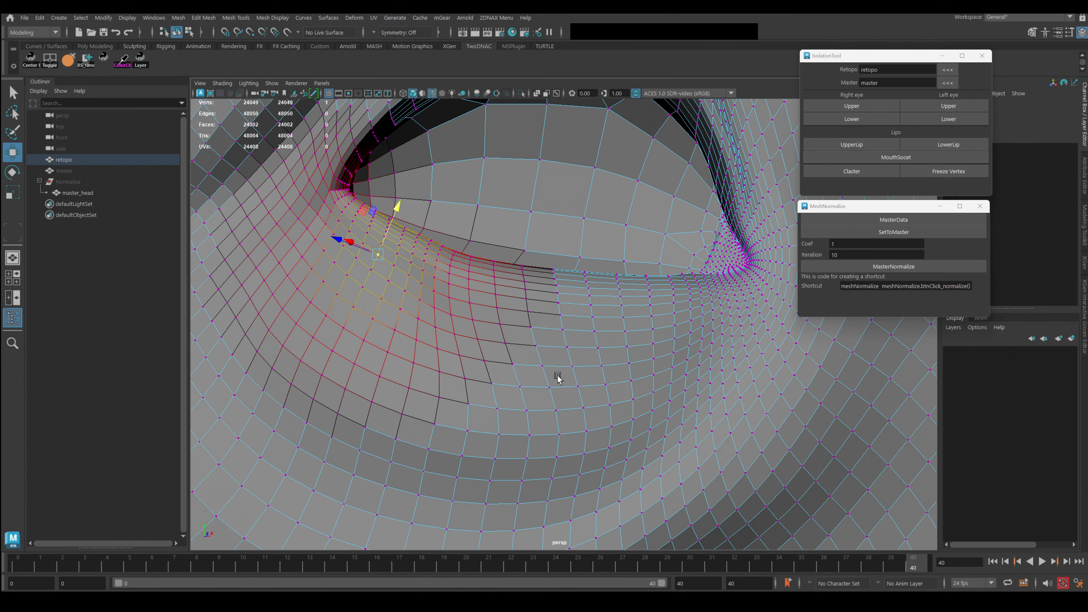
{"action": "left_click", "coordinate": [517, 275]}
{"action": "key", "text": "shift+period"}
{"action": "key", "text": "shift+period"}
{"action": "key", "text": "shift+period"}
{"action": "key", "text": "shift+period"}
{"action": "key", "text": "shift+period"}
{"action": "key", "text": "shift+period"}
{"action": "key", "text": "shift+period"}
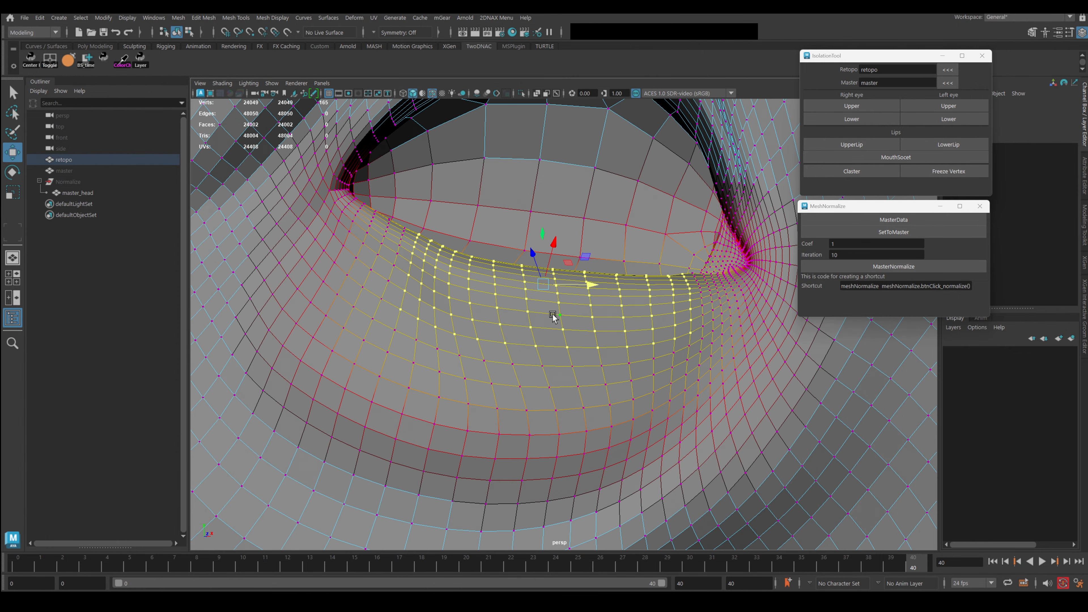
{"action": "key", "text": "g"}
{"action": "key", "text": "g"}
{"action": "key", "text": "g"}
{"action": "key", "text": "g"}
{"action": "key", "text": "g"}
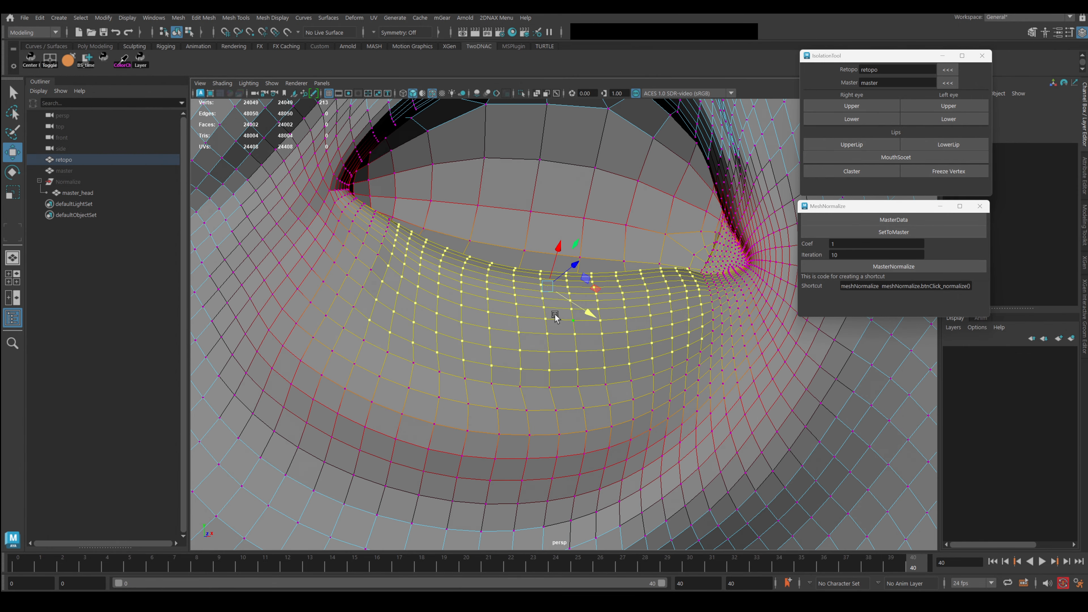
With soft select off, normalize the vertex band below the lid and inspect the result.
{"action": "key", "text": "b"}
{"action": "left_click", "coordinate": [733, 338], "text": "shift"}
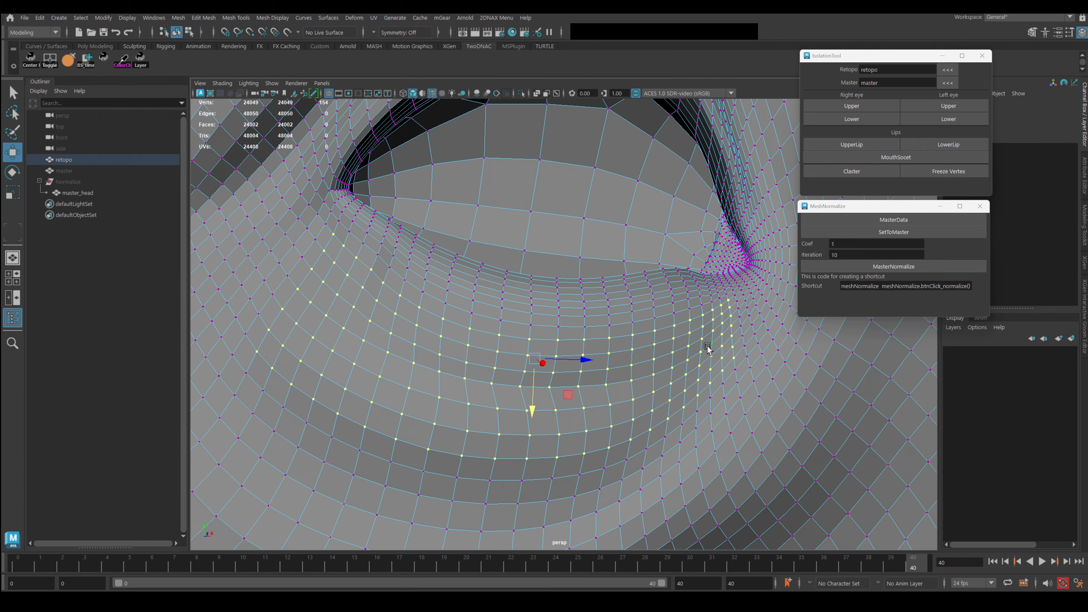
{"action": "key", "text": "g"}
{"action": "right_click_drag", "start_coordinate": [707, 346], "coordinate": [655, 403], "text": "alt"}
{"action": "left_click_drag", "start_coordinate": [656, 403], "coordinate": [531, 335], "text": "alt"}
{"action": "right_click_drag", "start_coordinate": [532, 334], "coordinate": [556, 338], "text": "alt"}
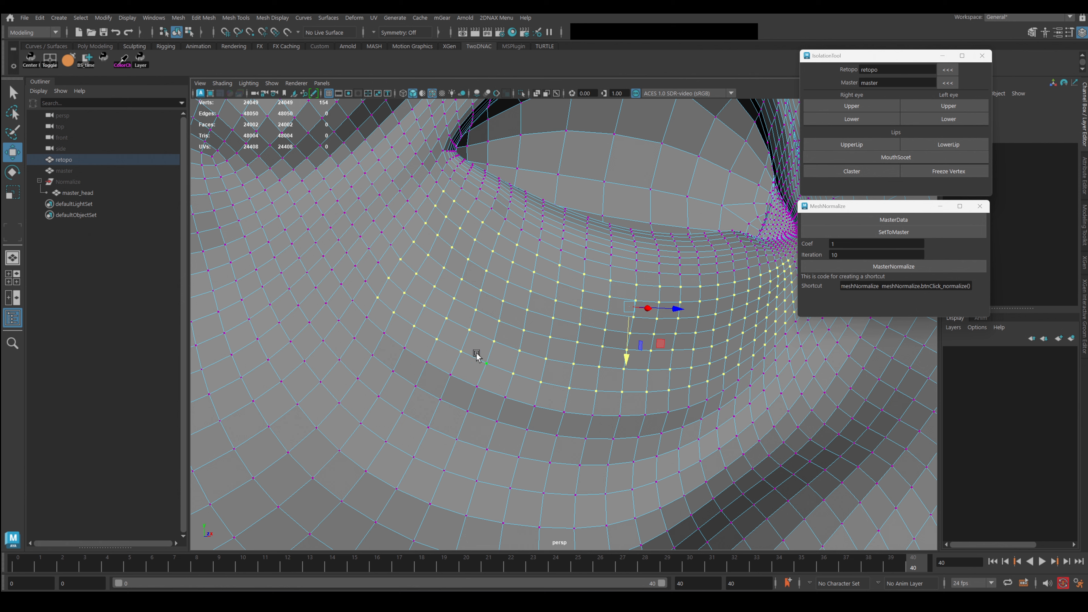
Select the vertex loop under the eye, set Iteration to 1, and grow it over the cheek.
{"action": "left_click", "coordinate": [367, 317]}
{"action": "double_click", "coordinate": [752, 369], "text": "shift"}
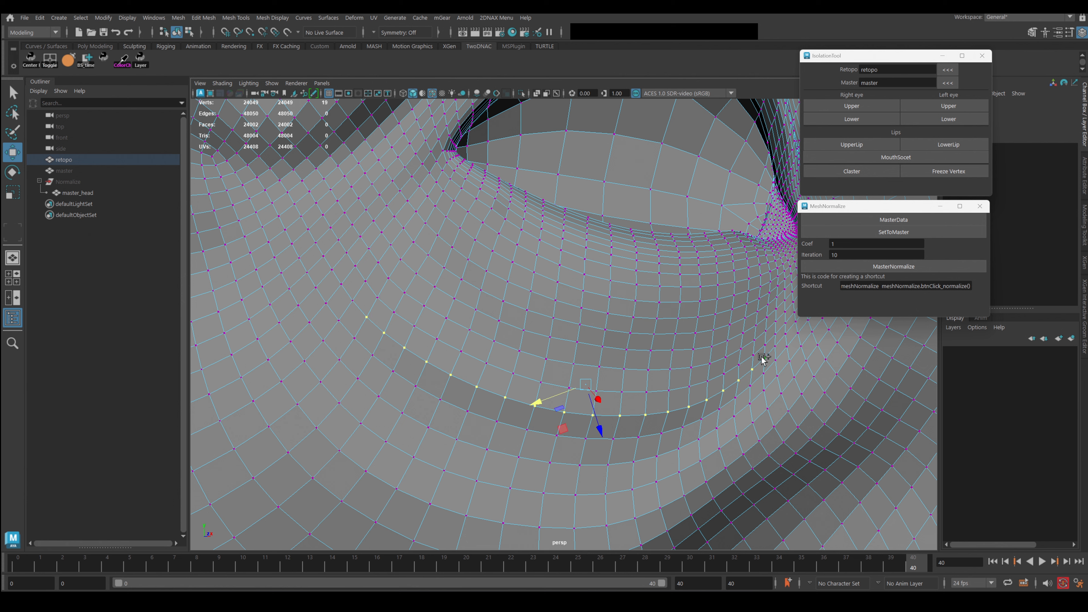
{"action": "left_click", "coordinate": [865, 255]}
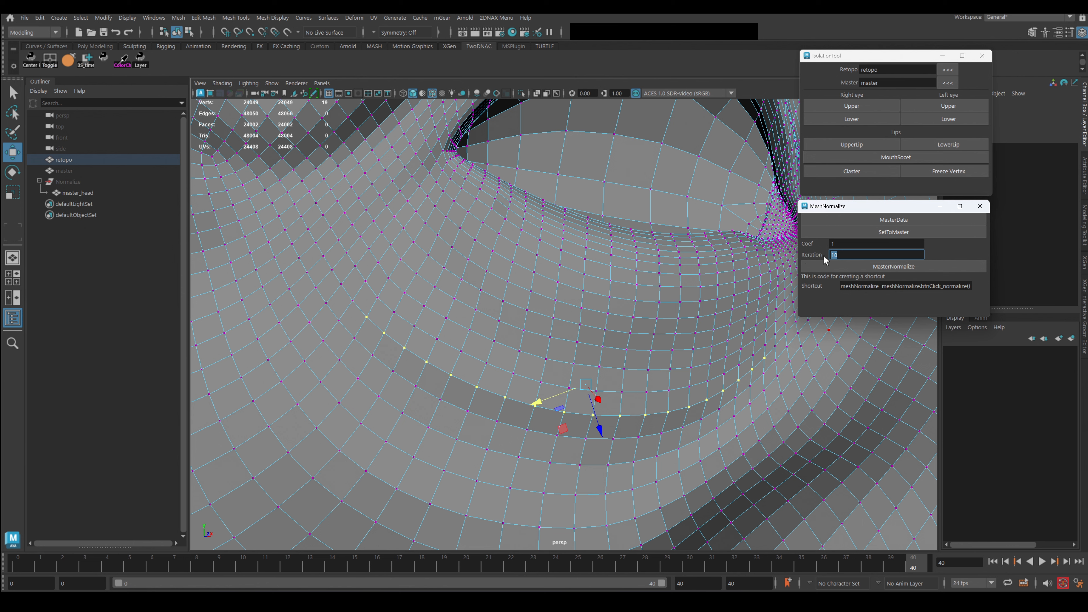
{"action": "type", "text": "1"}
{"action": "key", "text": "shift+period"}
{"action": "key", "text": "shift+period"}
{"action": "key", "text": "shift+period"}
{"action": "key", "text": "shift+period"}
{"action": "key", "text": "shift+period"}
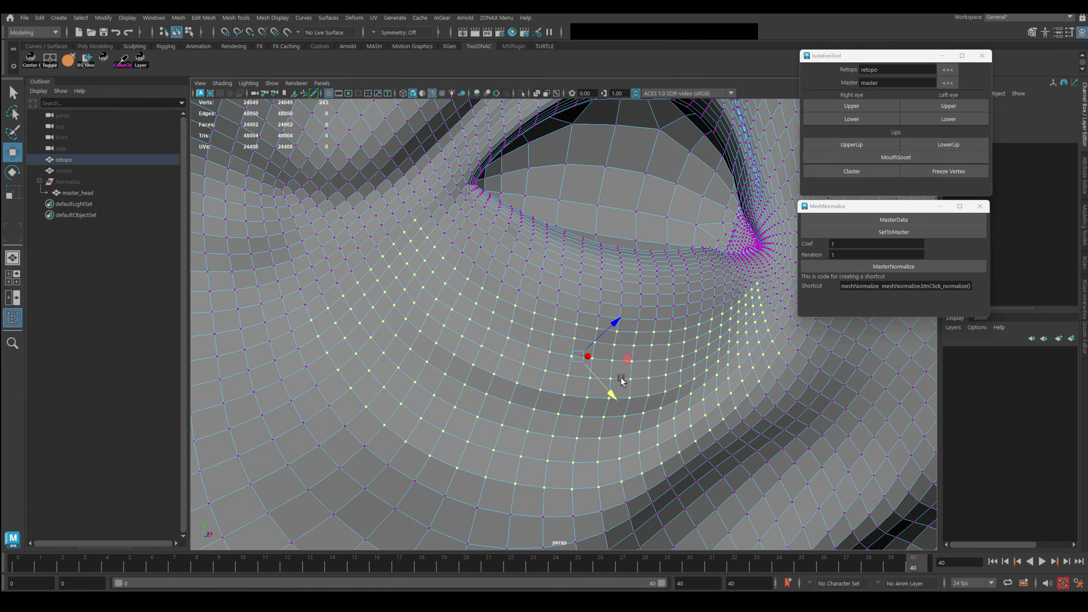
{"action": "left_click_drag", "start_coordinate": [673, 406], "coordinate": [632, 397], "text": "alt"}
{"action": "scroll", "coordinate": [563, 365], "scroll_direction": "down", "scroll_amount": 4}
Cycle through edge, face and vertex modes, pick a vertex below the eye, and edit Coef.
{"action": "key", "text": "F10"}
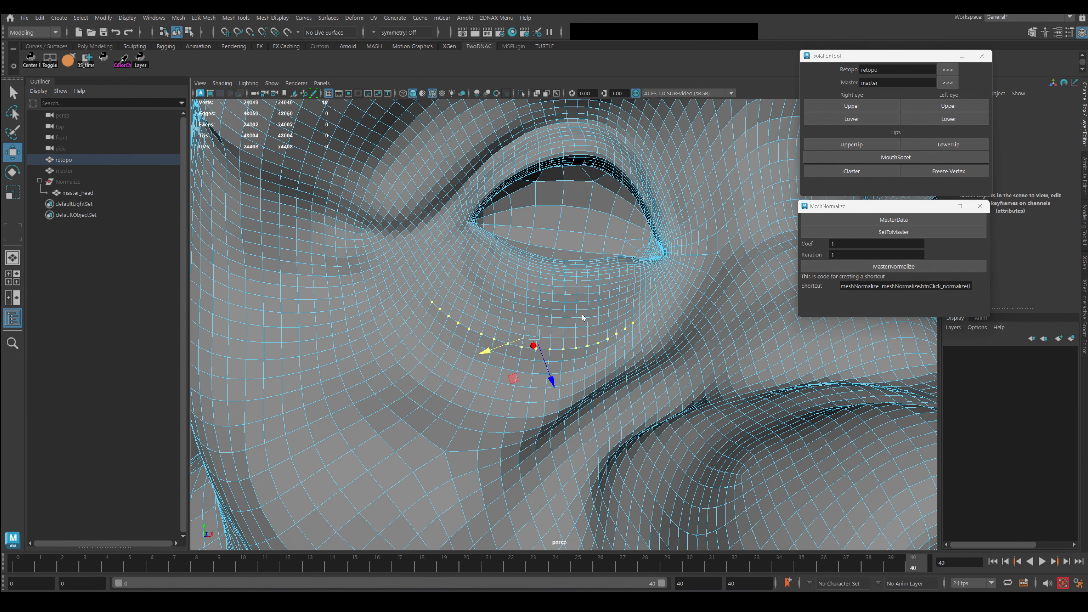
{"action": "left_click", "coordinate": [610, 290]}
{"action": "key", "text": "F11"}
{"action": "right_click_drag", "start_coordinate": [604, 289], "coordinate": [627, 363], "text": "alt"}
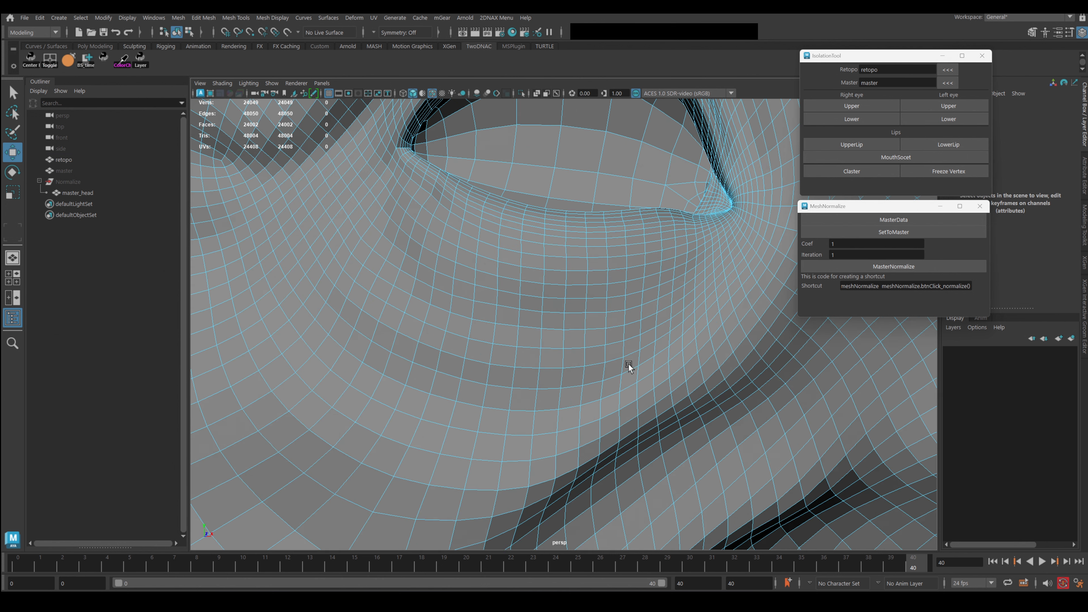
{"action": "left_click", "coordinate": [575, 307]}
{"action": "double_click", "coordinate": [588, 272]}
{"action": "right_click_drag", "start_coordinate": [570, 277], "coordinate": [540, 274]}
{"action": "left_click", "coordinate": [544, 269]}
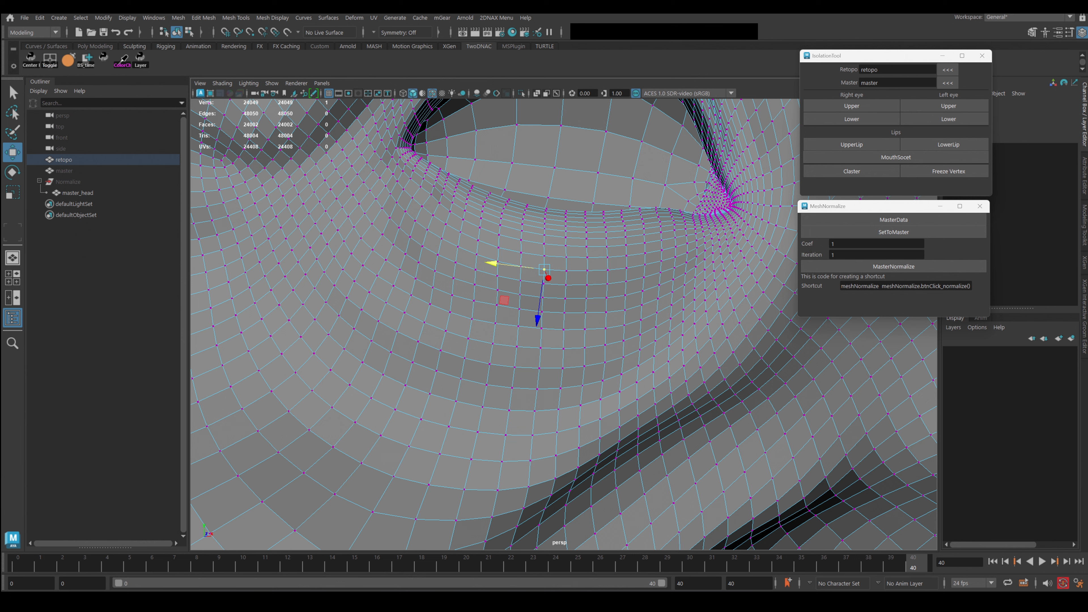
{"action": "left_click_drag", "start_coordinate": [840, 244], "coordinate": [820, 245]}
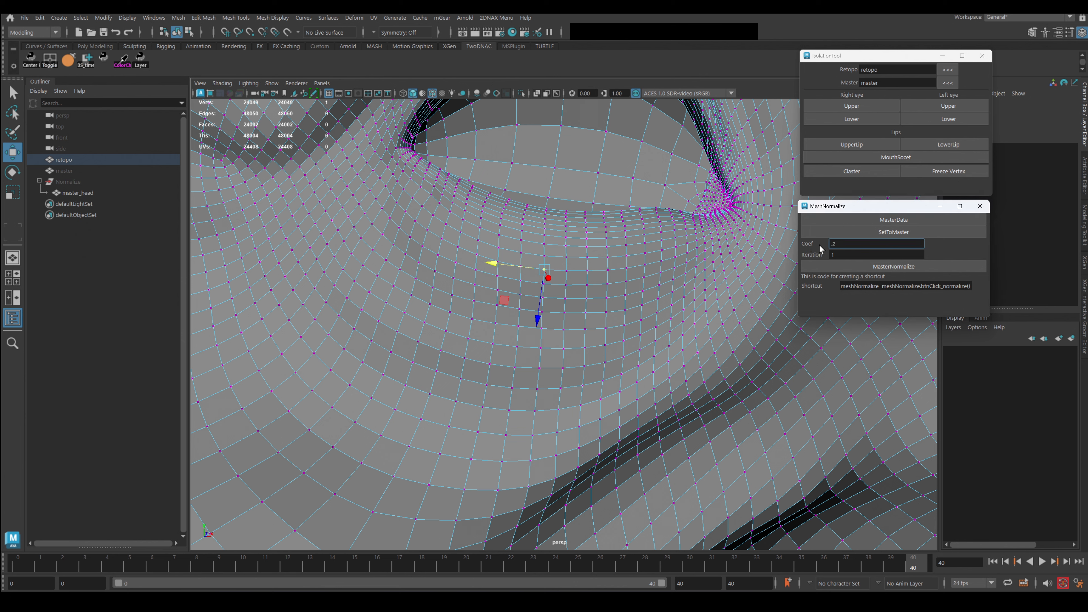
Grow a vertex patch along the skin fold using a widened soft selection, then disable soft select.
{"action": "right_click_drag", "start_coordinate": [594, 305], "coordinate": [589, 299], "text": "alt"}
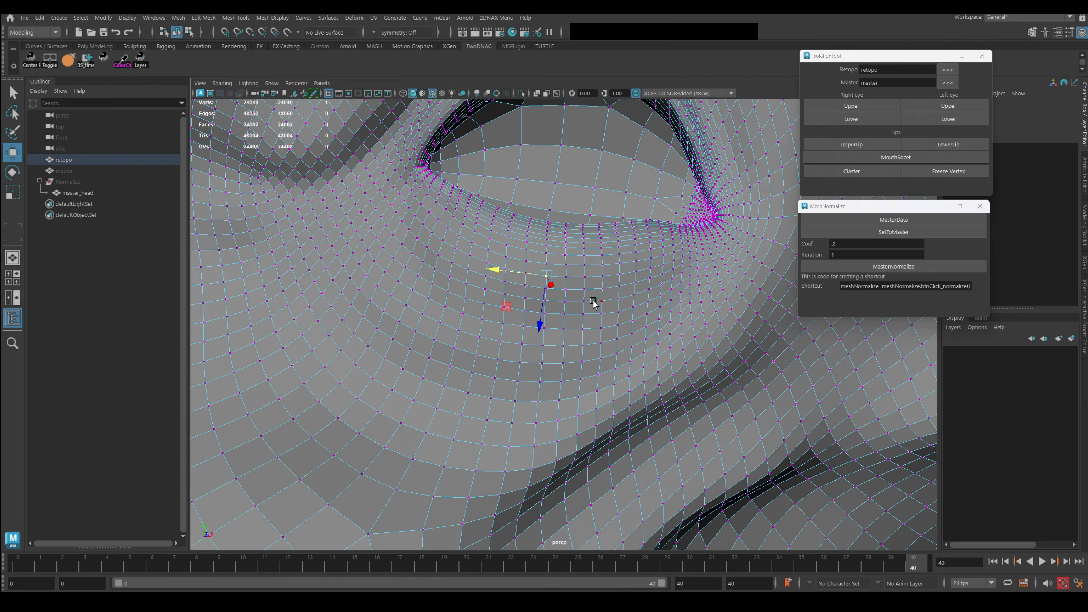
{"action": "middle_click_drag", "start_coordinate": [509, 275], "coordinate": [562, 297], "text": "alt"}
{"action": "left_click_drag", "start_coordinate": [562, 296], "coordinate": [552, 333], "text": "alt"}
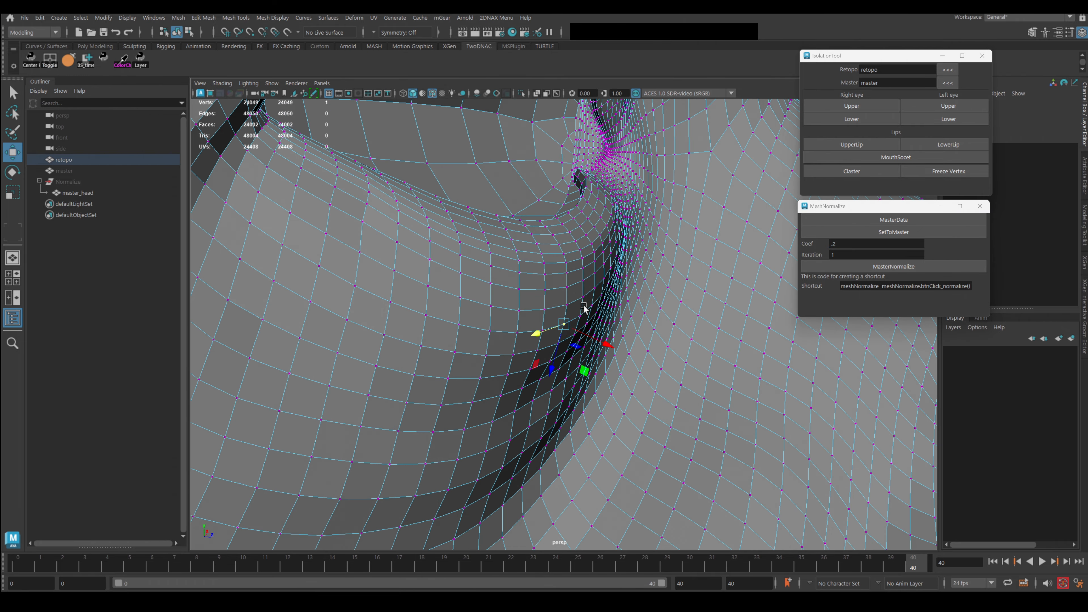
{"action": "key", "text": "b"}
{"action": "left_click_drag", "start_coordinate": [550, 333], "coordinate": [671, 311]}
{"action": "left_click_drag", "start_coordinate": [523, 357], "coordinate": [551, 354], "text": "alt"}
{"action": "key", "text": "shift+period"}
{"action": "key", "text": "shift+period"}
{"action": "key", "text": "shift+period"}
{"action": "key", "text": "shift+period"}
{"action": "key", "text": "b"}
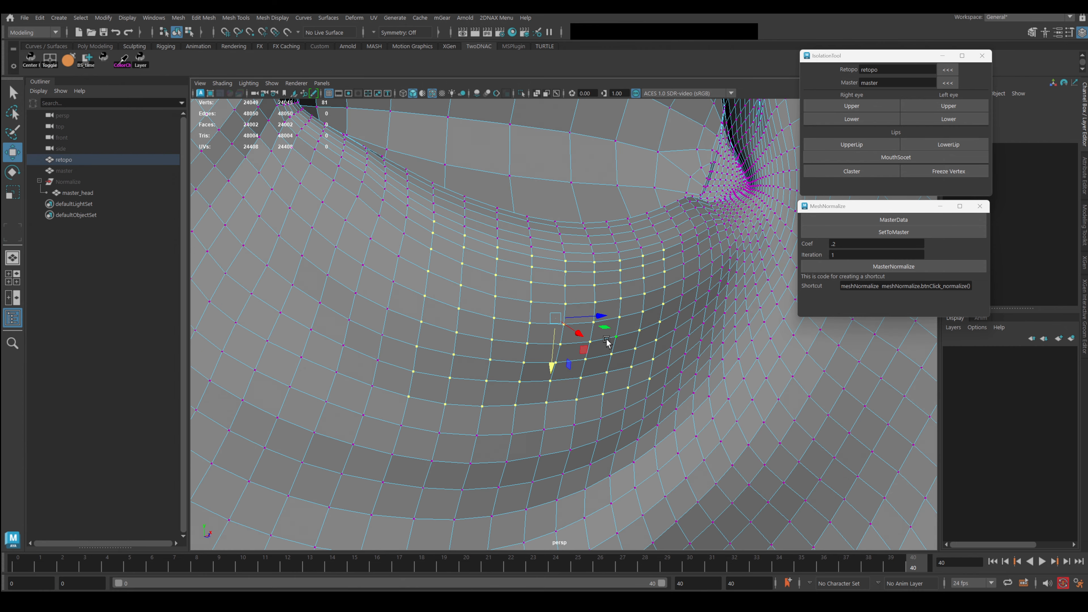
Normalize the 81-vertex patch to the master at Coef .2, Iteration 5, running it twice.
{"action": "left_click", "coordinate": [898, 268]}
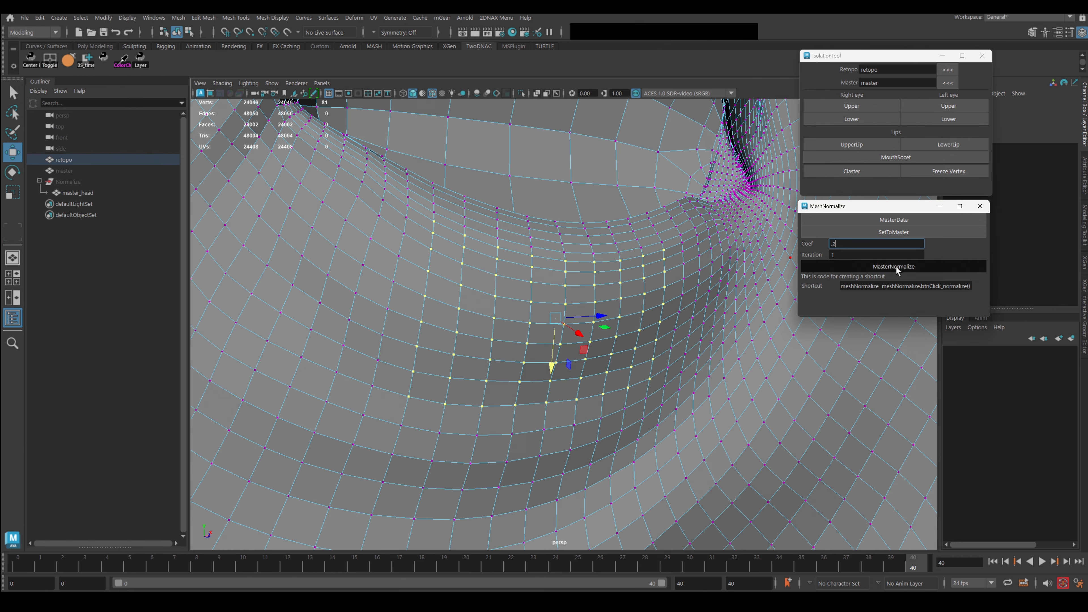
{"action": "left_click_drag", "start_coordinate": [850, 255], "coordinate": [797, 256]}
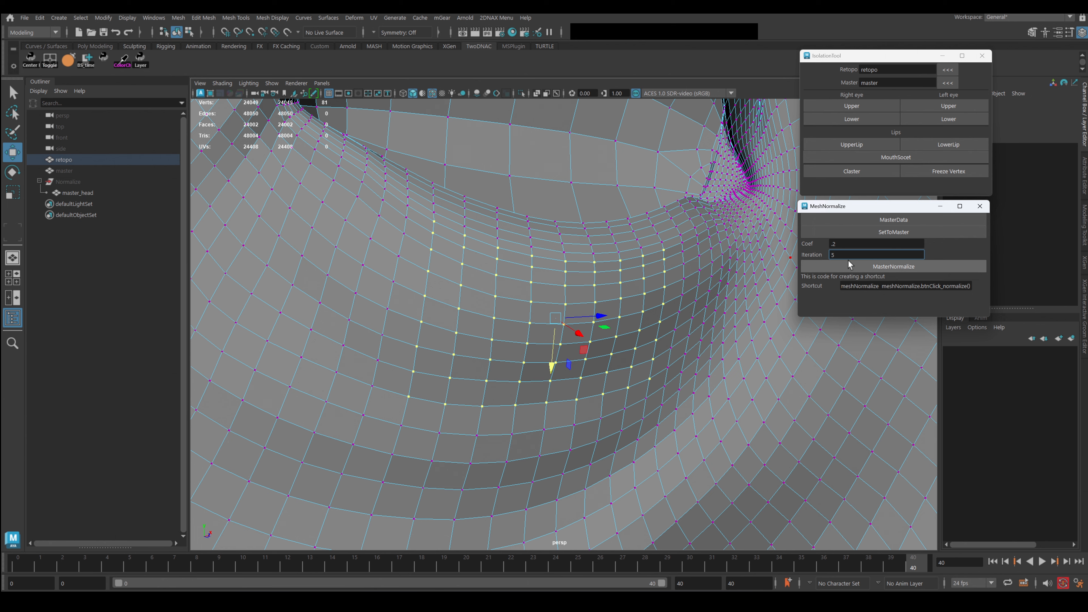
{"action": "left_click_drag", "start_coordinate": [529, 301], "coordinate": [612, 297], "text": "alt"}
{"action": "left_click", "coordinate": [897, 267]}
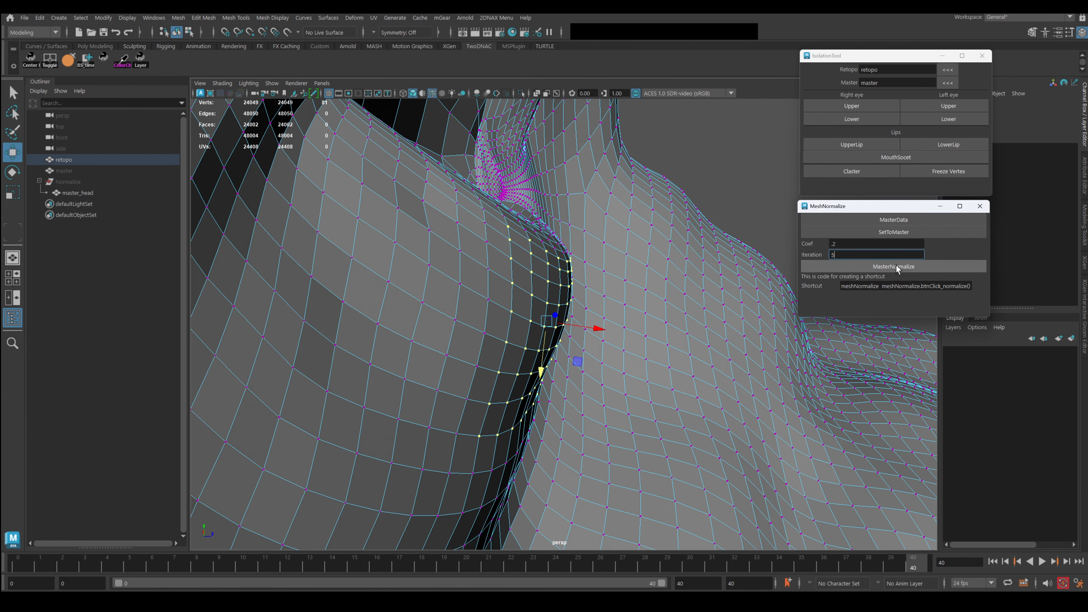
{"action": "left_click_drag", "start_coordinate": [614, 343], "coordinate": [614, 225], "text": "alt"}
{"action": "key", "text": "ctrl+less"}
{"action": "key", "text": "ctrl+less"}
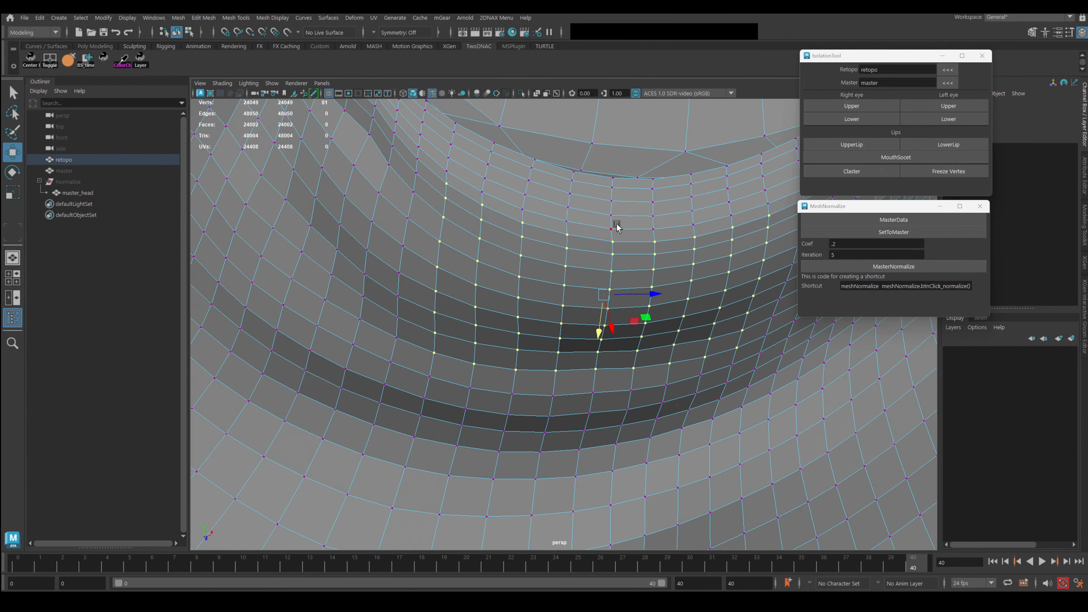
{"action": "key", "text": "greater"}
{"action": "key", "text": "greater"}
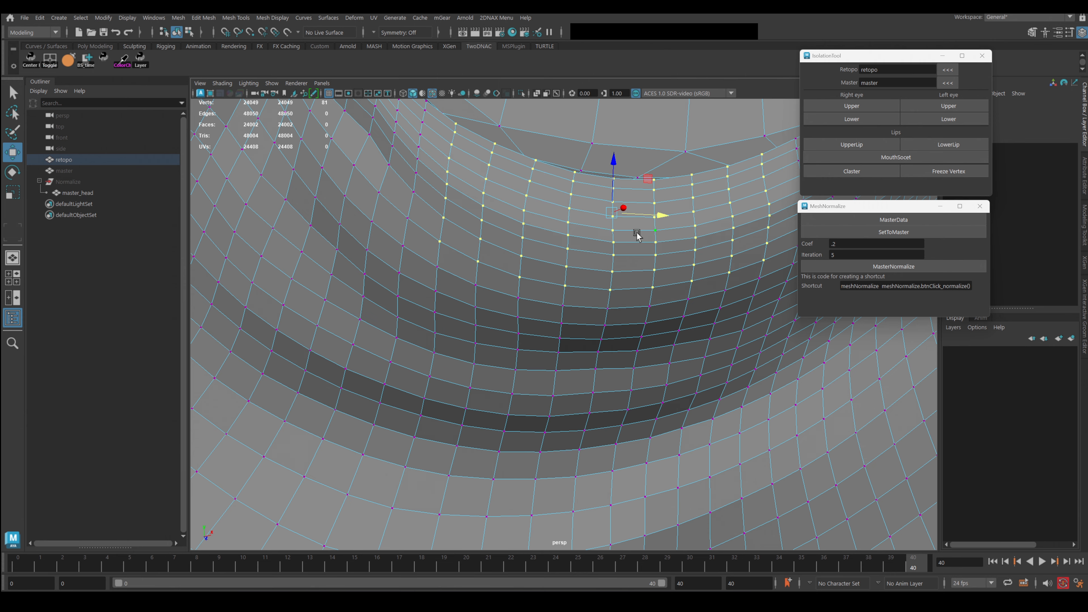
{"action": "left_click_drag", "start_coordinate": [656, 262], "coordinate": [721, 266], "text": "alt"}
{"action": "left_click_drag", "start_coordinate": [842, 244], "coordinate": [830, 244]}
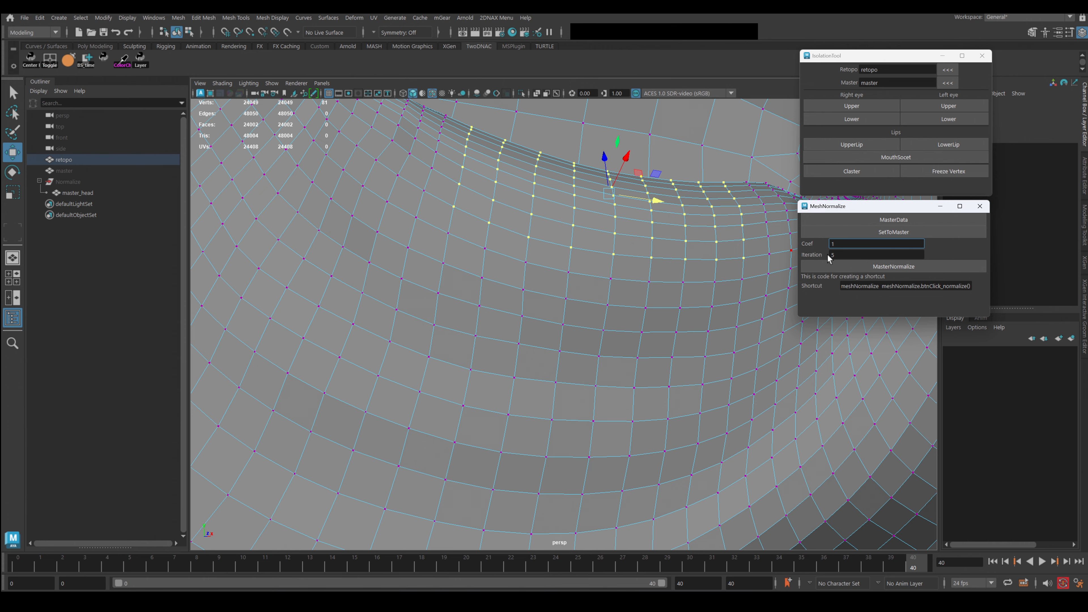
Set the MeshNormalize Iteration to 100, keeping Coef at 1.
{"action": "left_click_drag", "start_coordinate": [693, 247], "coordinate": [626, 281], "text": "alt"}
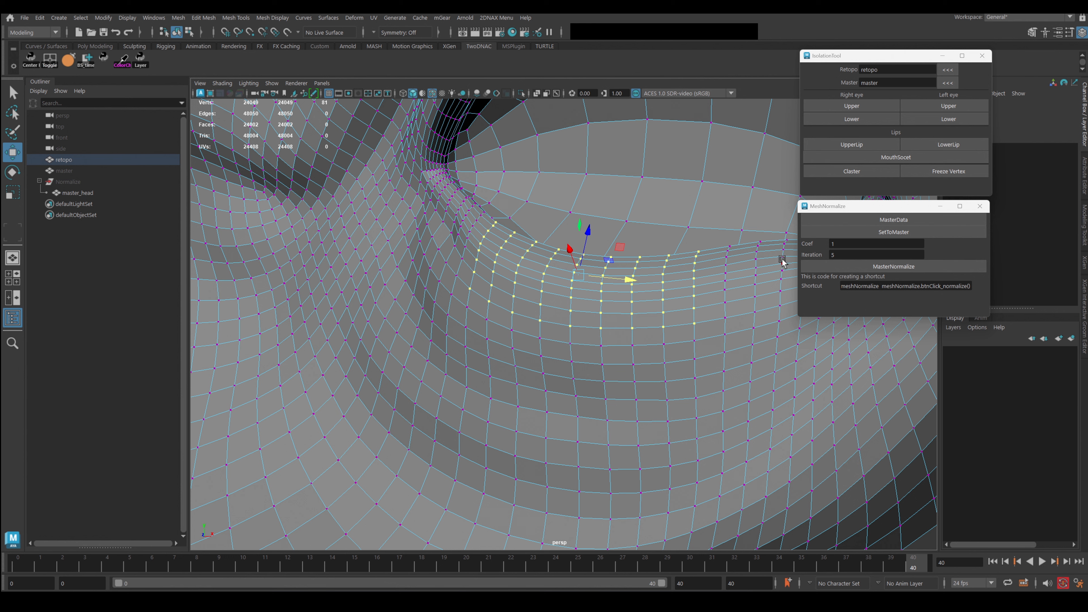
{"action": "left_click_drag", "start_coordinate": [844, 255], "coordinate": [764, 260]}
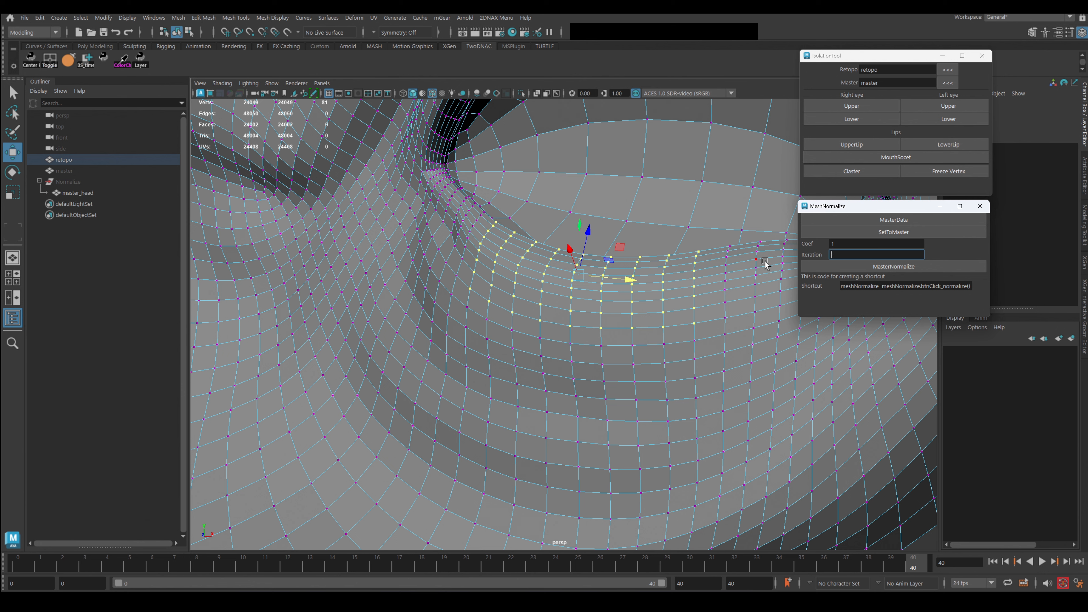
{"action": "type", "text": "100"}
{"action": "left_click_drag", "start_coordinate": [655, 294], "coordinate": [694, 294], "text": "alt"}
{"action": "left_click_drag", "start_coordinate": [848, 256], "coordinate": [825, 256]}
{"action": "scroll", "coordinate": [398, 245], "scroll_direction": "down", "scroll_amount": 10}
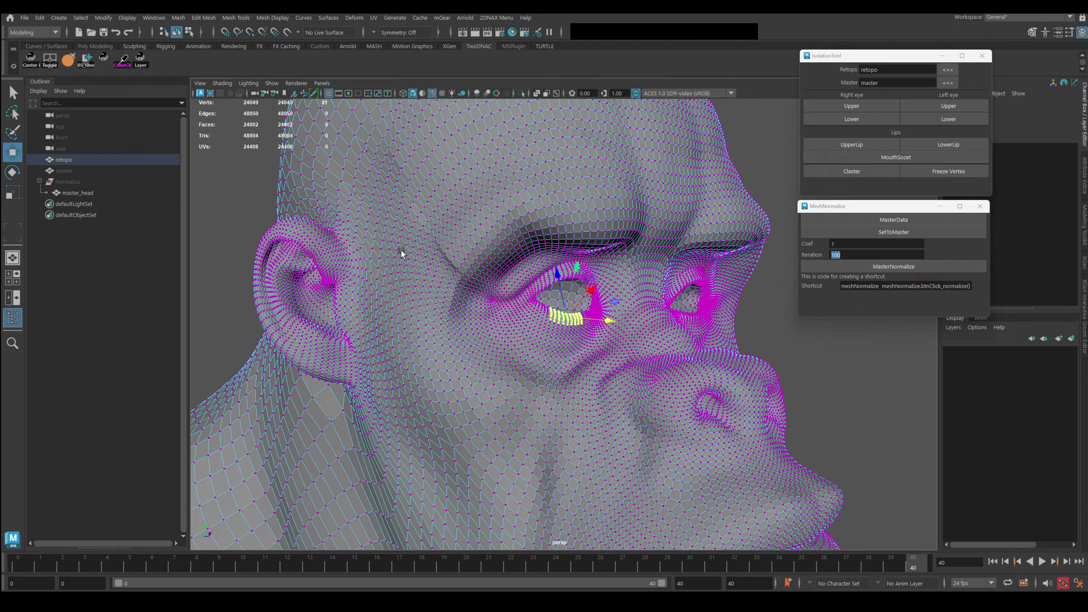
Frame the eye and soft-select upper-eyelid vertices, adjusting the falloff radius.
{"action": "right_click_drag", "start_coordinate": [400, 250], "coordinate": [737, 326], "text": "alt"}
{"action": "left_click_drag", "start_coordinate": [737, 326], "coordinate": [642, 316], "text": "alt"}
{"action": "left_click", "coordinate": [591, 258]}
{"action": "key", "text": "b"}
{"action": "left_click_drag", "start_coordinate": [595, 258], "coordinate": [535, 298]}
{"action": "key", "text": "q"}
{"action": "left_click", "coordinate": [572, 230]}
{"action": "key", "text": "b"}
{"action": "left_click_drag", "start_coordinate": [679, 253], "coordinate": [649, 251]}
Reshape the upper and lower eyelids by moving lid vertices with soft select.
{"action": "key", "text": "w"}
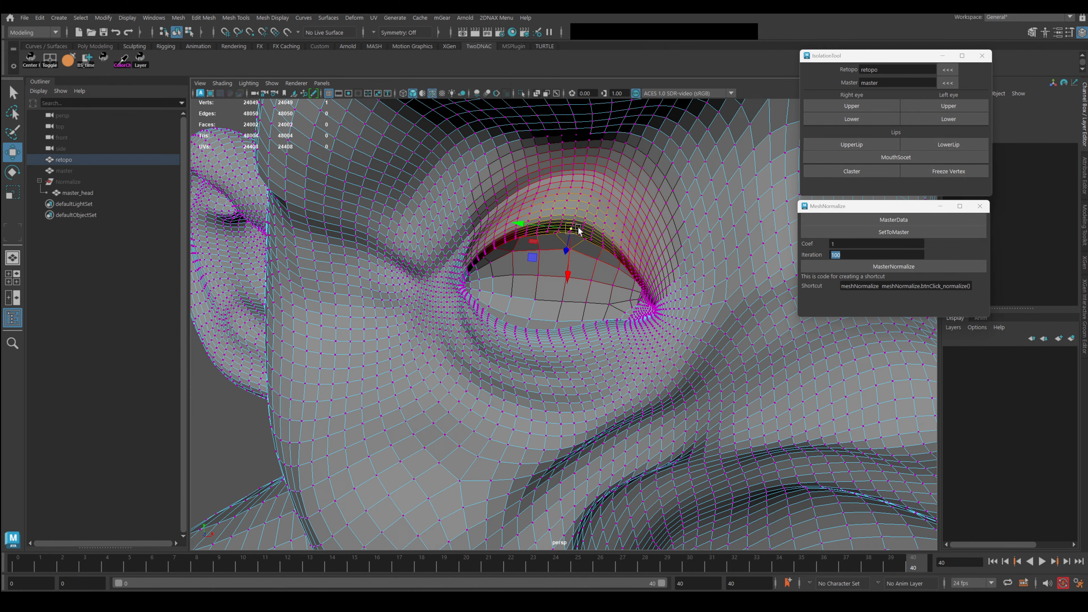
{"action": "left_click_drag", "start_coordinate": [571, 229], "coordinate": [627, 245]}
{"action": "left_click", "coordinate": [528, 246]}
{"action": "left_click_drag", "start_coordinate": [526, 244], "coordinate": [479, 250]}
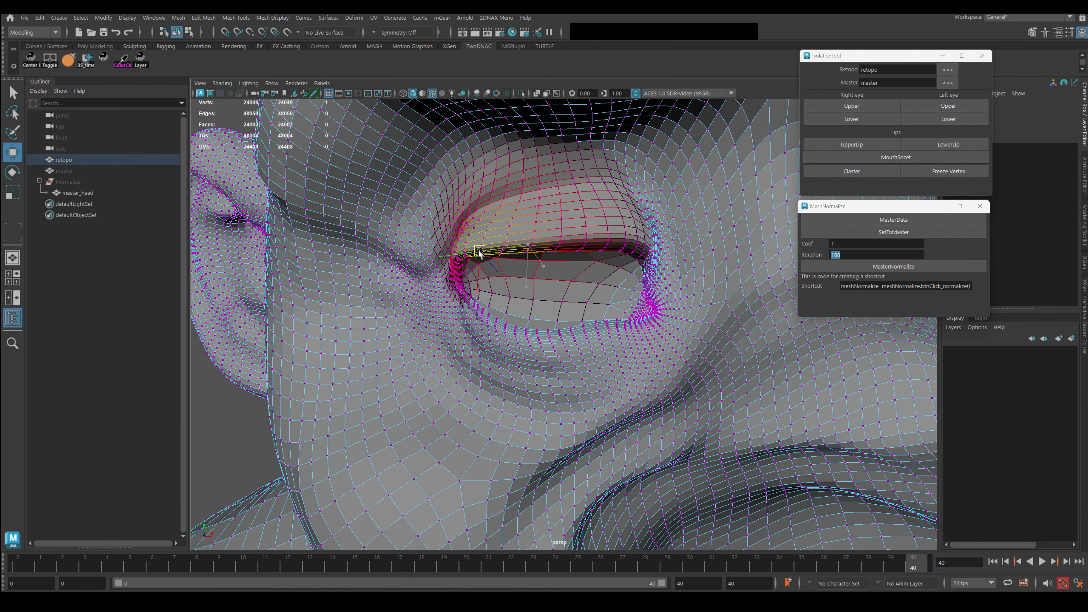
{"action": "left_click", "coordinate": [555, 342]}
{"action": "left_click_drag", "start_coordinate": [556, 341], "coordinate": [591, 337]}
Grow a selection out from an eye-socket vertex and normalize it to the master.
{"action": "left_click", "coordinate": [540, 300]}
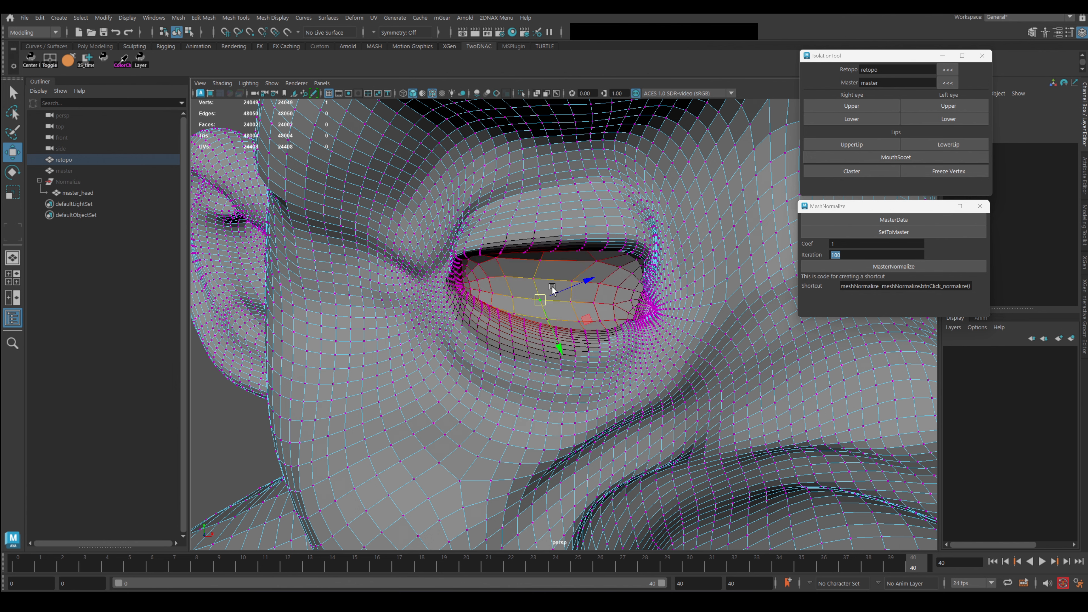
{"action": "key", "text": "shift+period"}
{"action": "key", "text": "shift+period"}
{"action": "key", "text": "shift+period"}
{"action": "key", "text": "shift+period"}
{"action": "key", "text": "shift+period"}
{"action": "key", "text": "shift+period"}
{"action": "key", "text": "shift+period"}
{"action": "key", "text": "shift+period"}
{"action": "key", "text": "shift+period"}
{"action": "key", "text": "shift+period"}
{"action": "key", "text": "shift+period"}
{"action": "key", "text": "shift+period"}
{"action": "key", "text": "shift+period"}
{"action": "key", "text": "shift+period"}
{"action": "key", "text": "shift+period"}
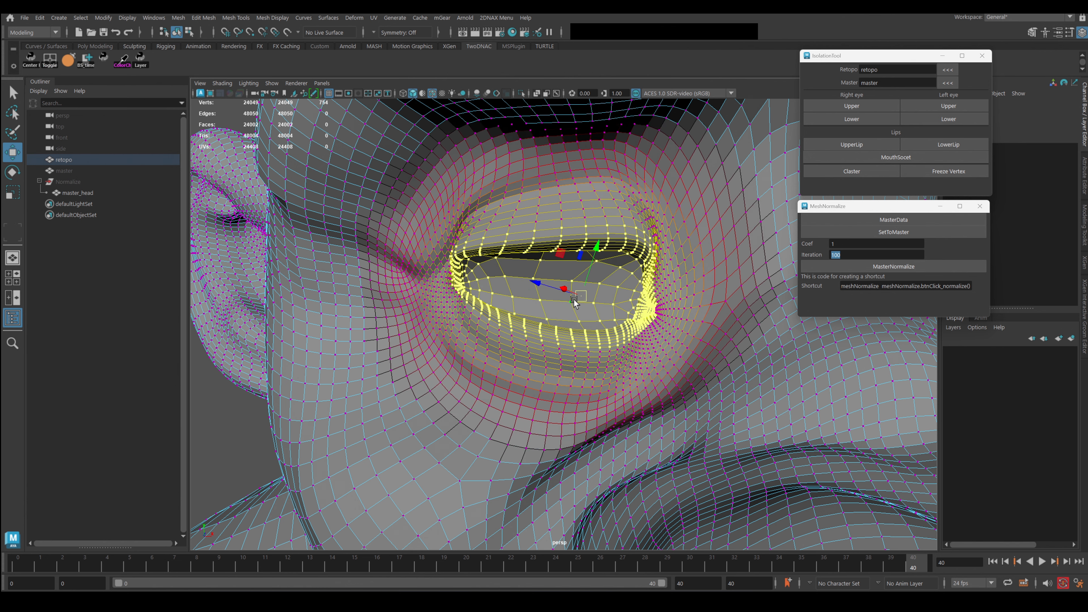
{"action": "key", "text": "shift+period"}
{"action": "key", "text": "shift+period"}
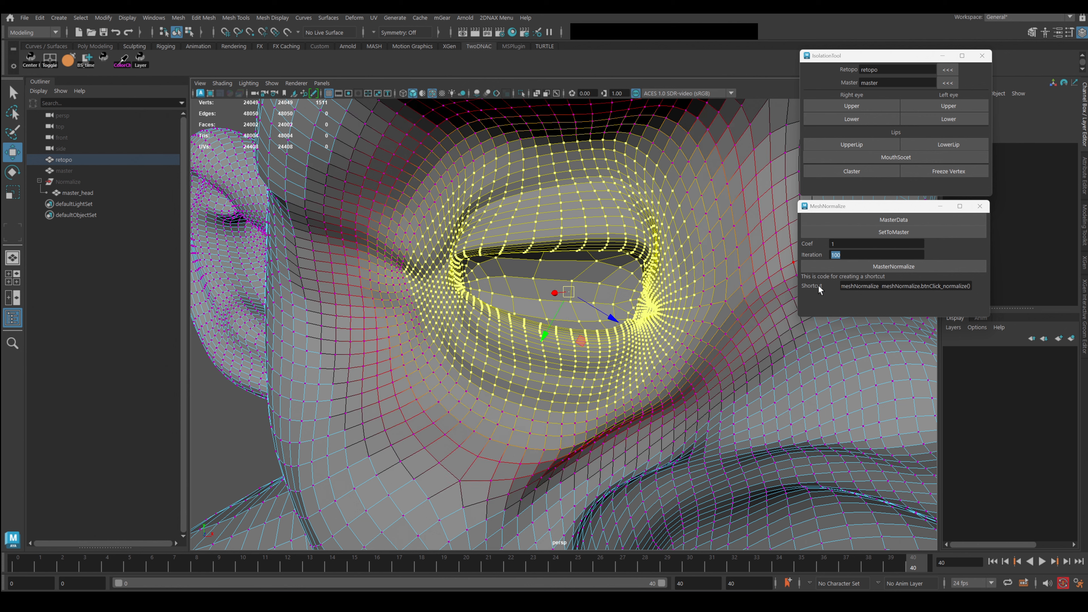
{"action": "left_click", "coordinate": [882, 268]}
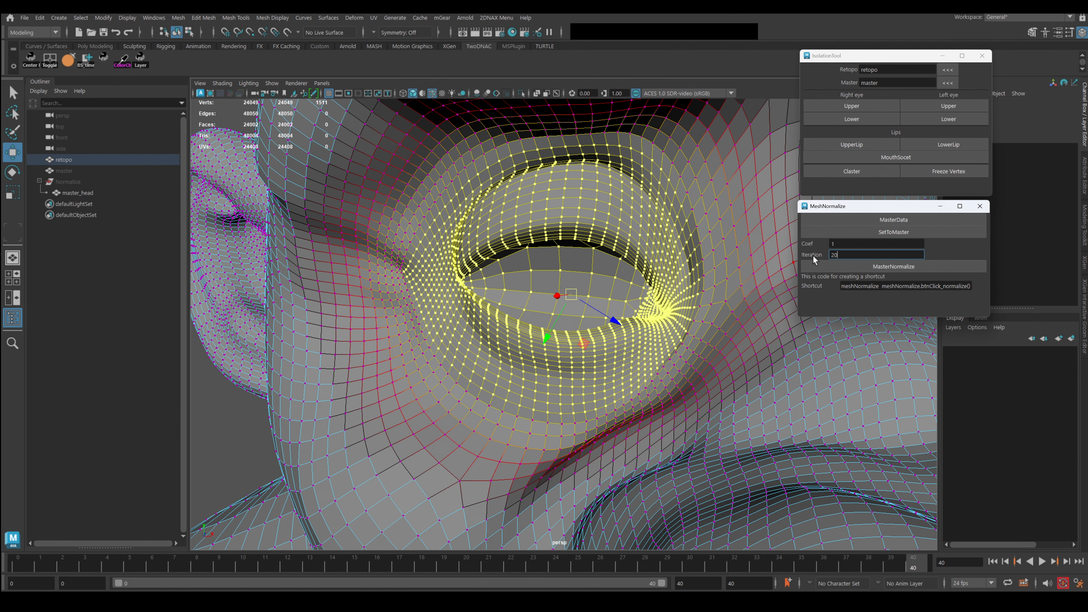
Run four more MasterNormalize passes on the eye-socket selection.
{"action": "scroll", "coordinate": [565, 304], "scroll_direction": "down", "scroll_amount": 3}
{"action": "left_click_drag", "start_coordinate": [561, 306], "coordinate": [573, 311], "text": "alt"}
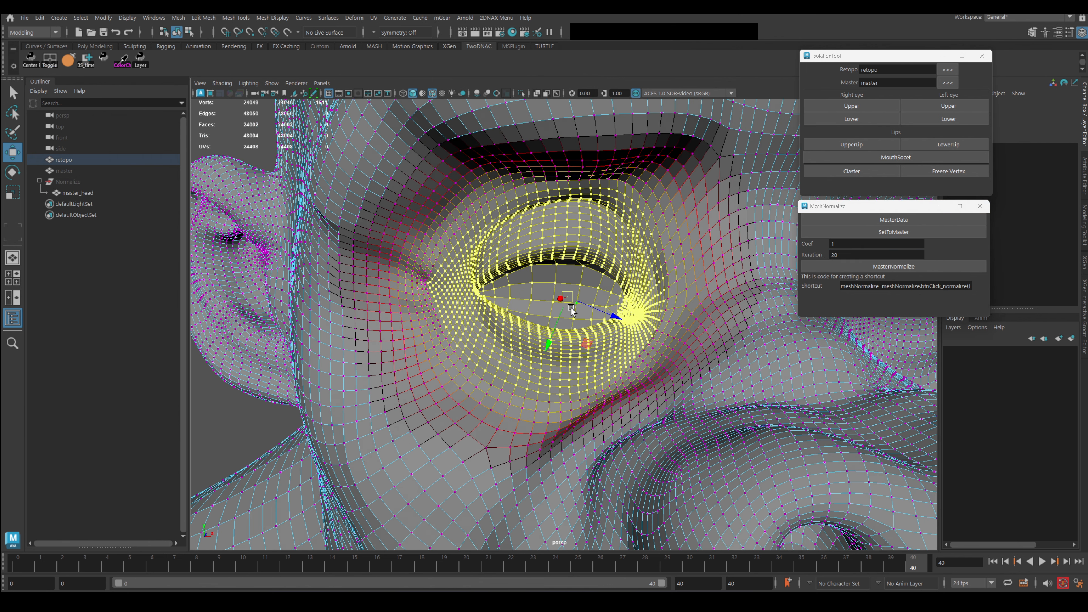
{"action": "key", "text": "g"}
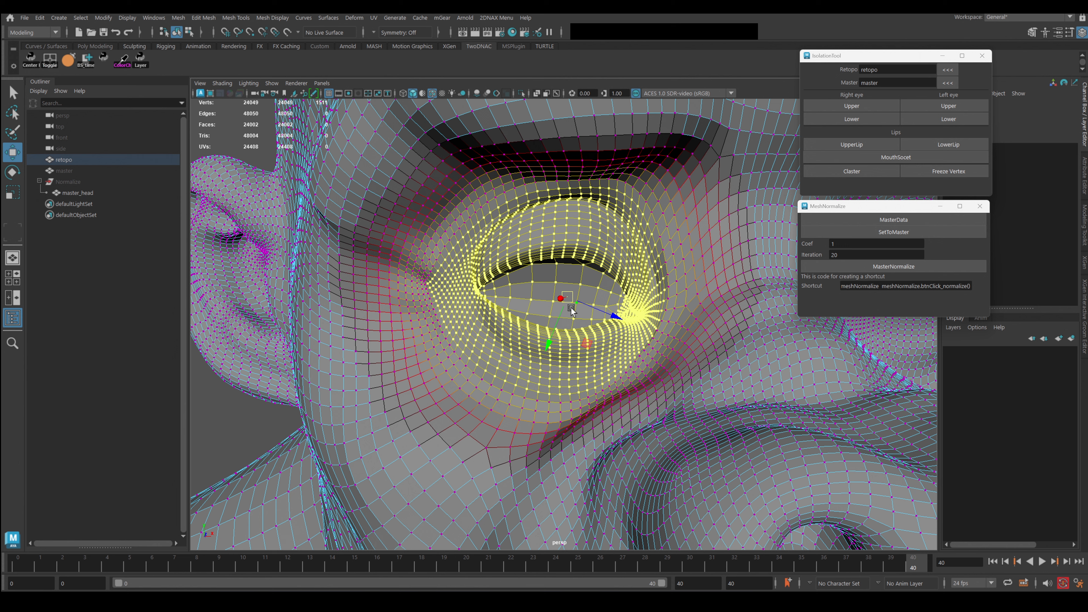
{"action": "key", "text": "g"}
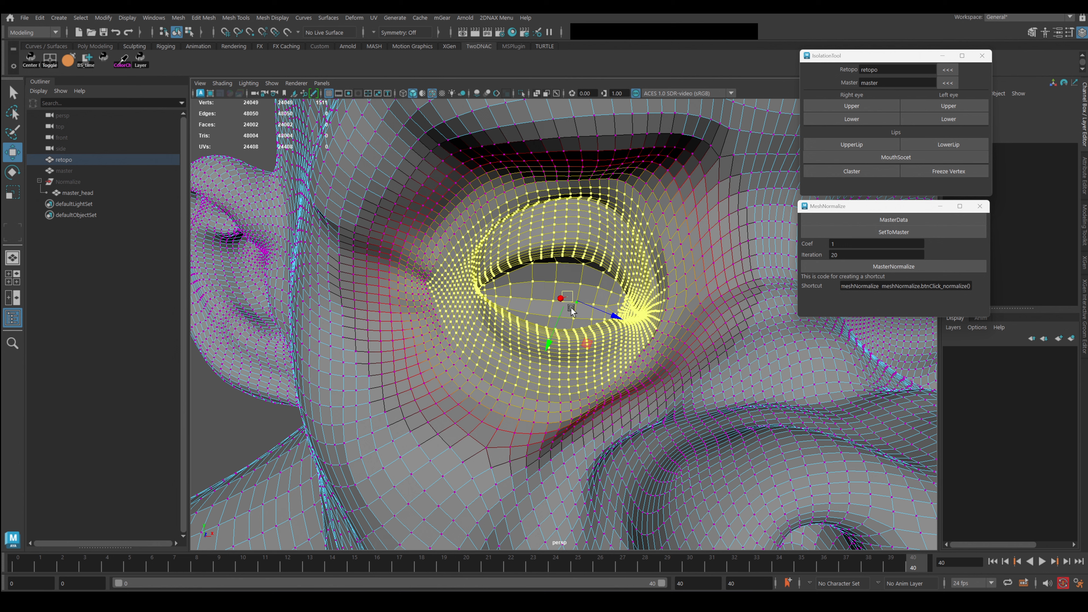
{"action": "key", "text": "g"}
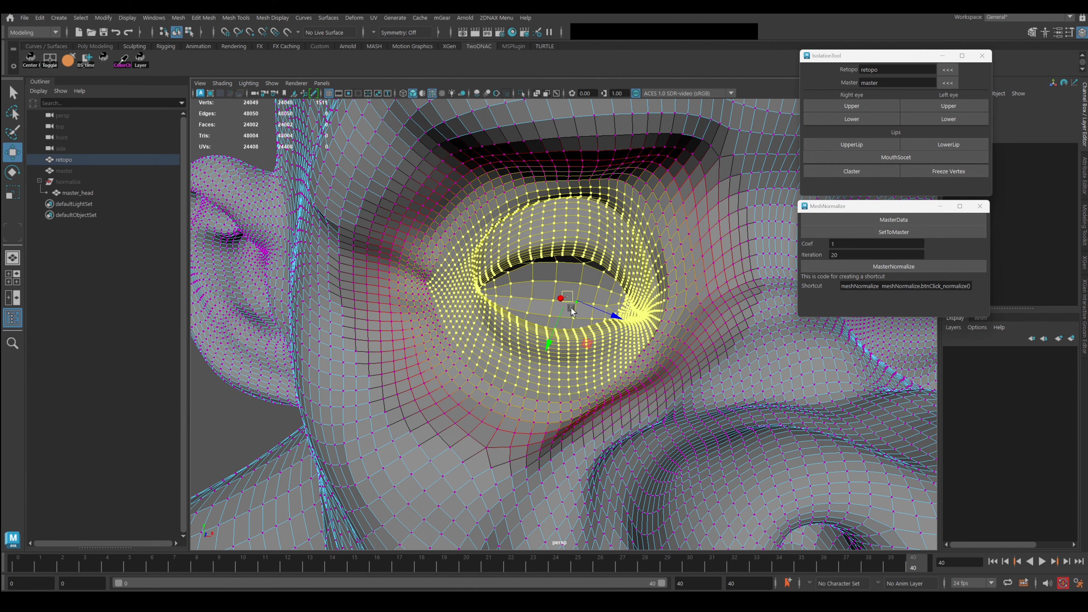
{"action": "key", "text": "g"}
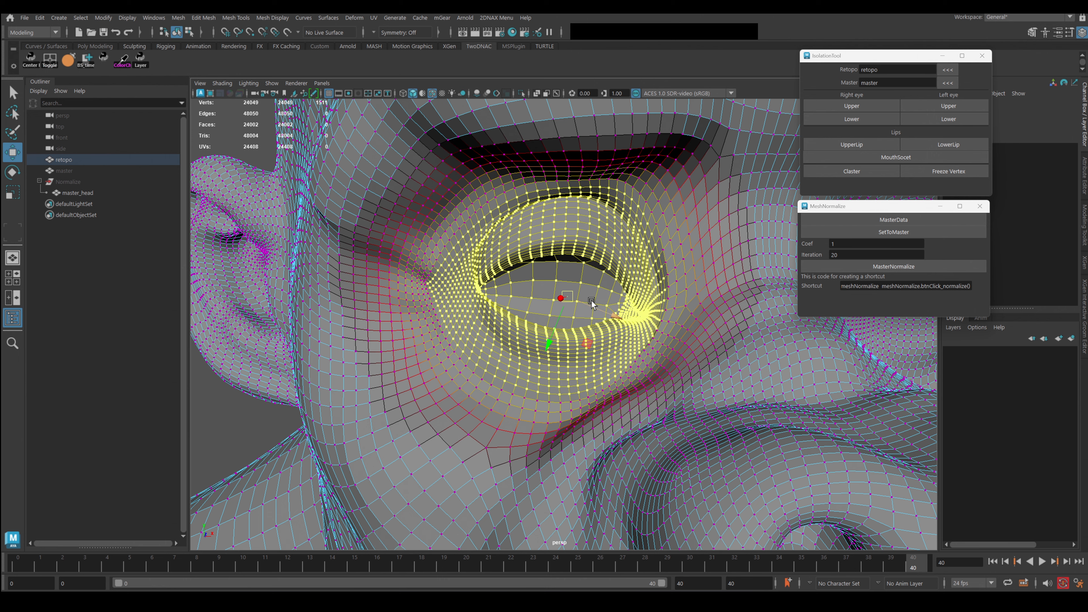
Select two upper-lid vertices and shrink the soft-selection falloff radius.
{"action": "right_click_drag", "start_coordinate": [591, 246], "coordinate": [621, 296], "text": "alt"}
{"action": "left_click_drag", "start_coordinate": [621, 295], "coordinate": [638, 322], "text": "alt"}
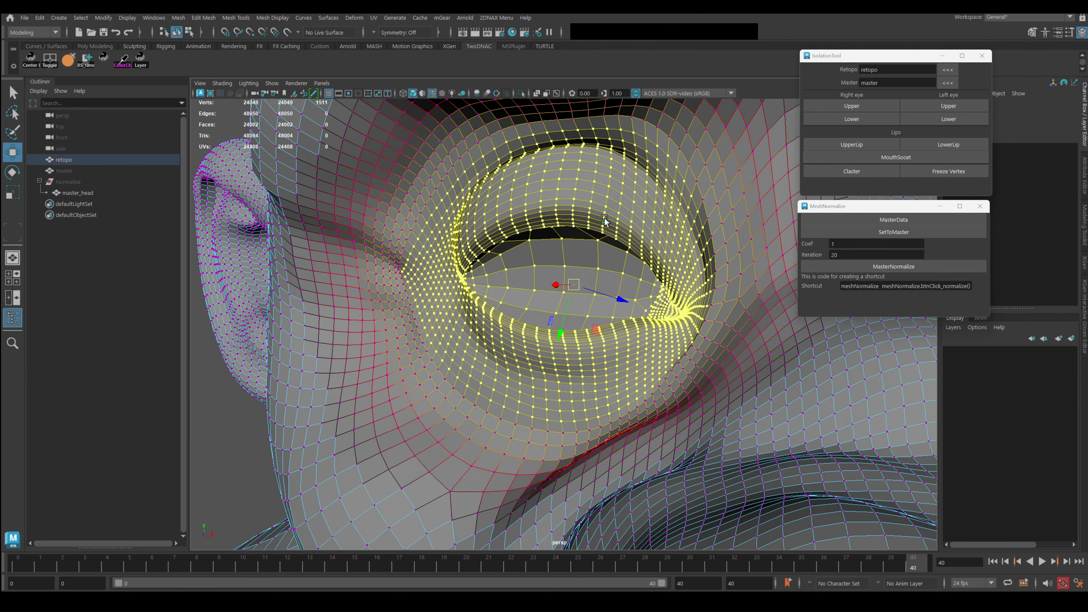
{"action": "left_click", "coordinate": [604, 213]}
{"action": "left_click", "coordinate": [587, 224]}
{"action": "key", "text": "b"}
{"action": "left_click_drag", "start_coordinate": [692, 236], "coordinate": [640, 233]}
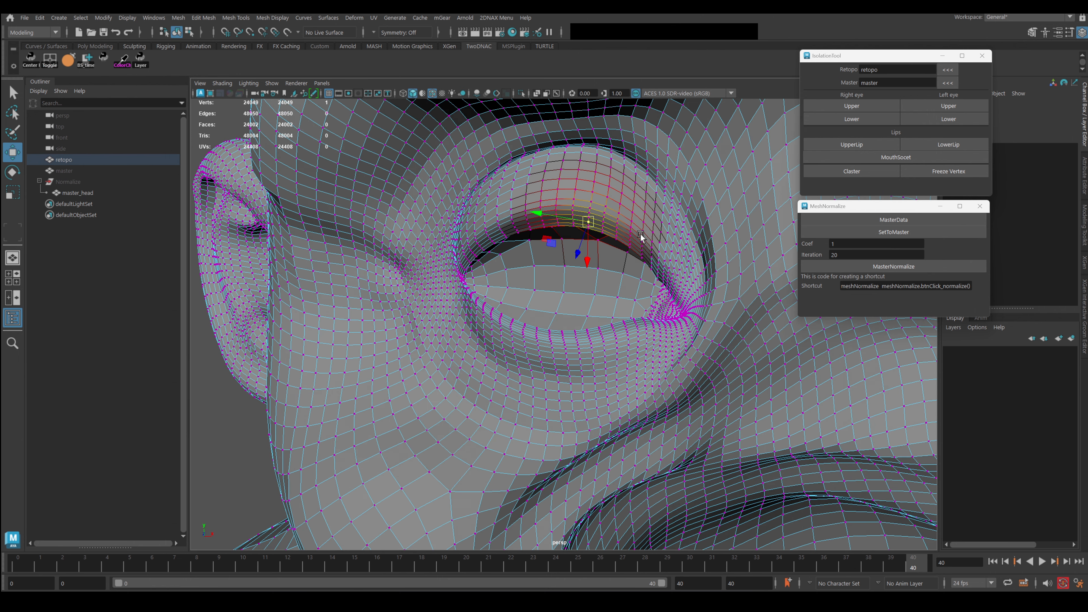
With soft select off, grow upper-lid selections and normalize them three times.
{"action": "key", "text": "b"}
{"action": "key", "text": "shift+period"}
{"action": "key", "text": "shift+period"}
{"action": "key", "text": "shift+period"}
{"action": "key", "text": "shift+period"}
{"action": "key", "text": "shift+period"}
{"action": "key", "text": "g"}
{"action": "key", "text": "g"}
{"action": "key", "text": "g"}
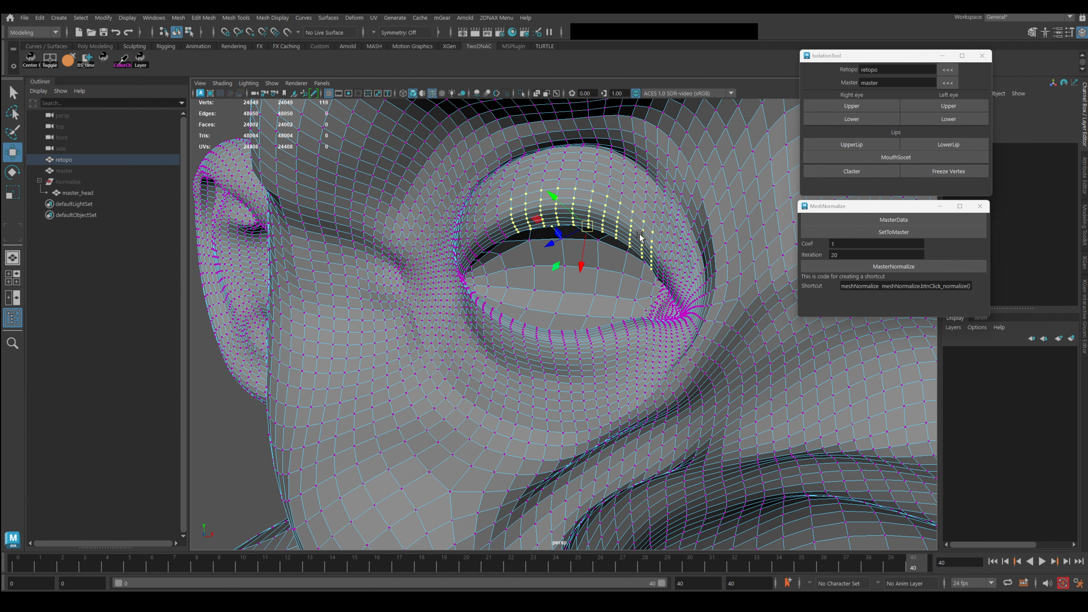
{"action": "key", "text": "g"}
{"action": "left_click", "coordinate": [505, 237]}
{"action": "key", "text": "shift+period"}
{"action": "key", "text": "shift+period"}
{"action": "key", "text": "shift+period"}
{"action": "key", "text": "shift+period"}
{"action": "key", "text": "shift+period"}
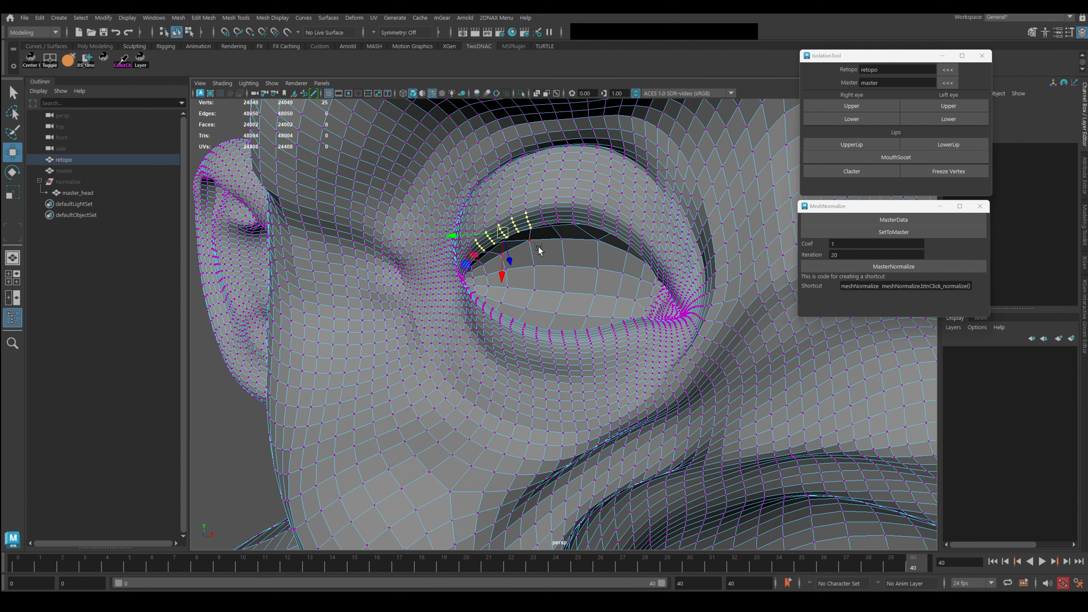
{"action": "key", "text": "g"}
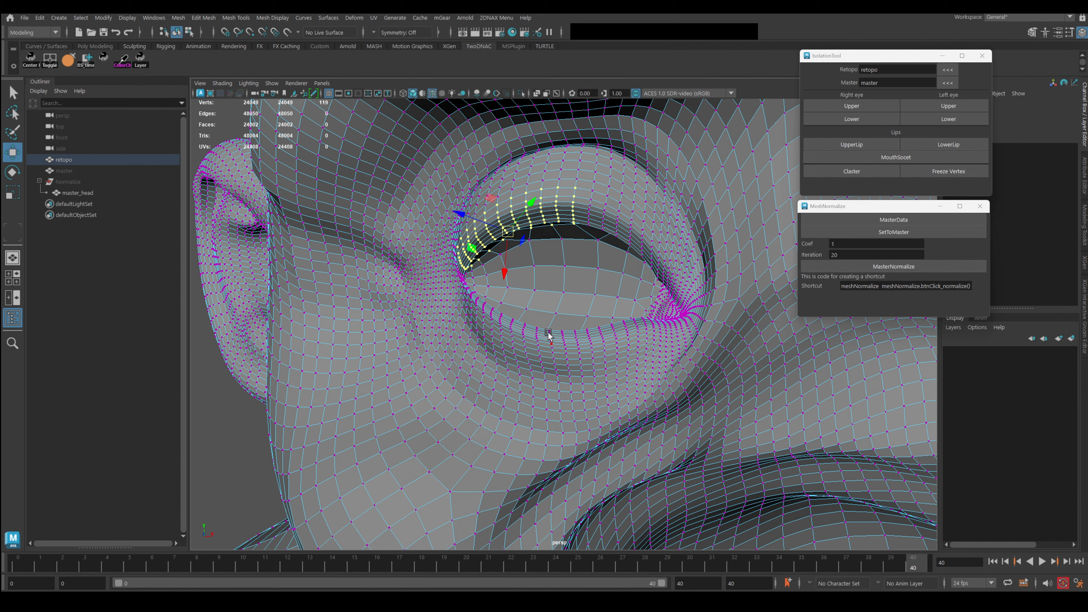
Select a single lower-lid vertex and enlarge its soft-selection falloff.
{"action": "left_click", "coordinate": [552, 337]}
{"action": "key", "text": "shift+period"}
{"action": "key", "text": "shift+period"}
{"action": "key", "text": "shift+period"}
{"action": "key", "text": "shift+period"}
{"action": "key", "text": "shift+period"}
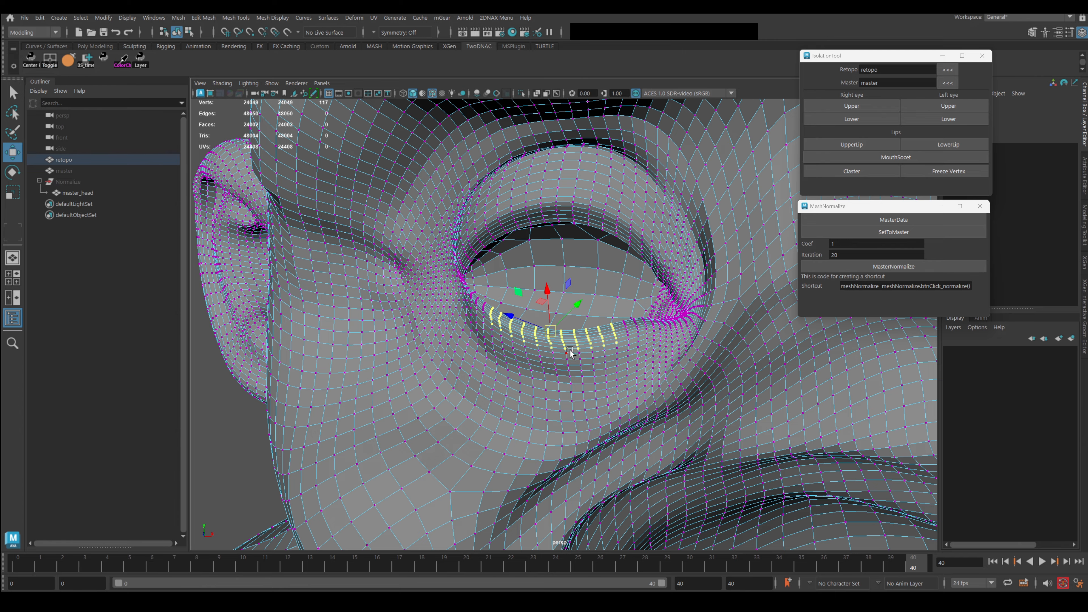
{"action": "scroll", "coordinate": [582, 345], "scroll_direction": "up", "scroll_amount": 5}
{"action": "left_click_drag", "start_coordinate": [632, 333], "coordinate": [620, 373], "text": "alt"}
{"action": "key", "text": "q"}
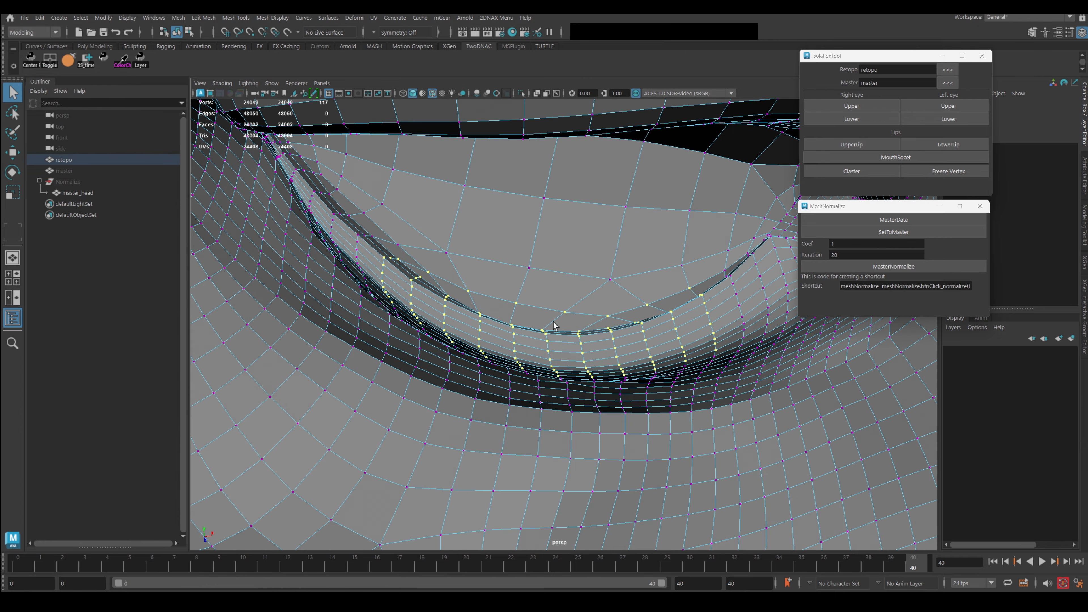
{"action": "left_click", "coordinate": [542, 330]}
{"action": "key", "text": "b"}
{"action": "left_click_drag", "start_coordinate": [542, 330], "coordinate": [566, 333]}
Shift a lower-lid vertex right and pull a lid vertex down and right.
{"action": "key", "text": "w"}
{"action": "left_click", "coordinate": [635, 320]}
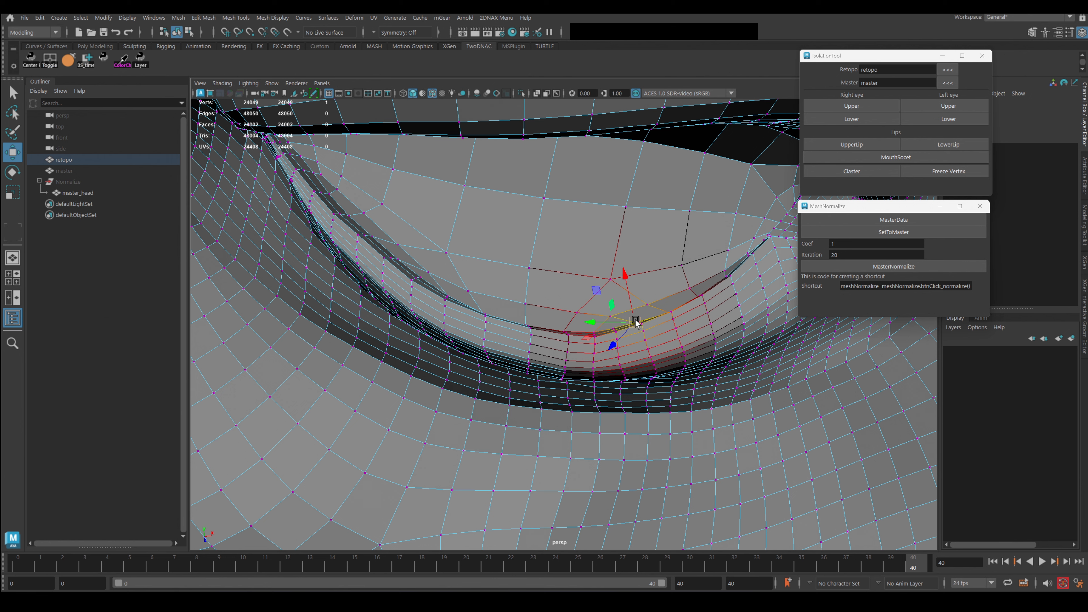
{"action": "left_click_drag", "start_coordinate": [635, 320], "coordinate": [659, 318]}
{"action": "left_click", "coordinate": [539, 324]}
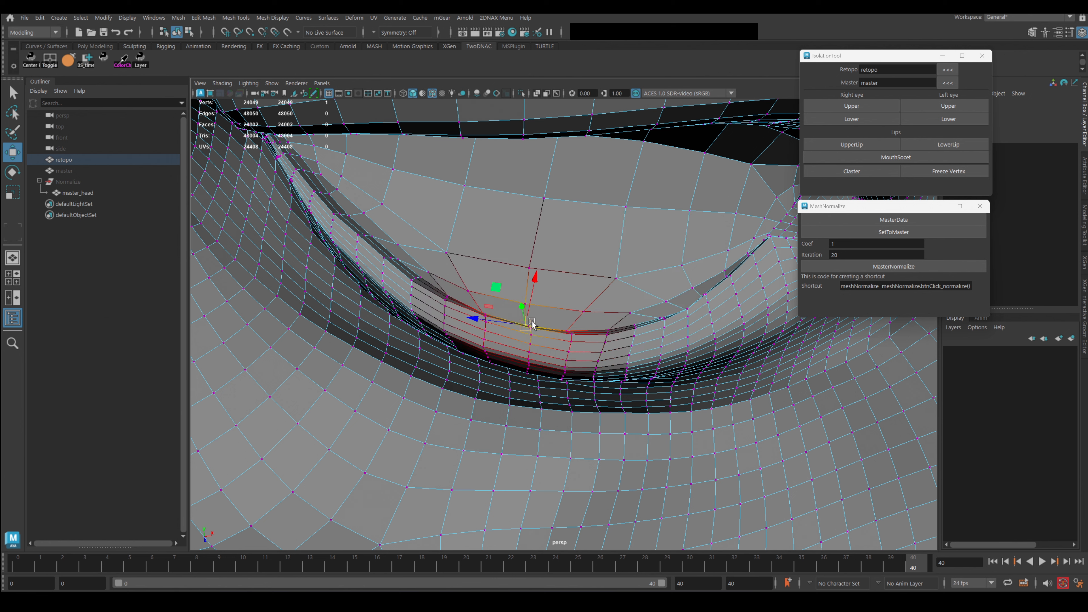
{"action": "left_click", "coordinate": [473, 295]}
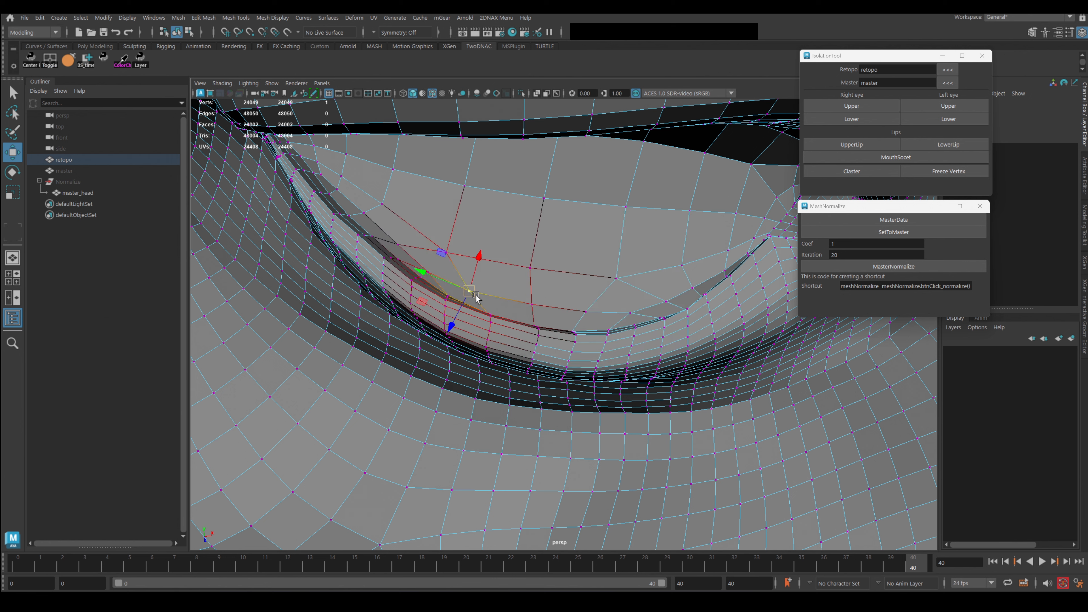
{"action": "left_click_drag", "start_coordinate": [473, 296], "coordinate": [496, 303]}
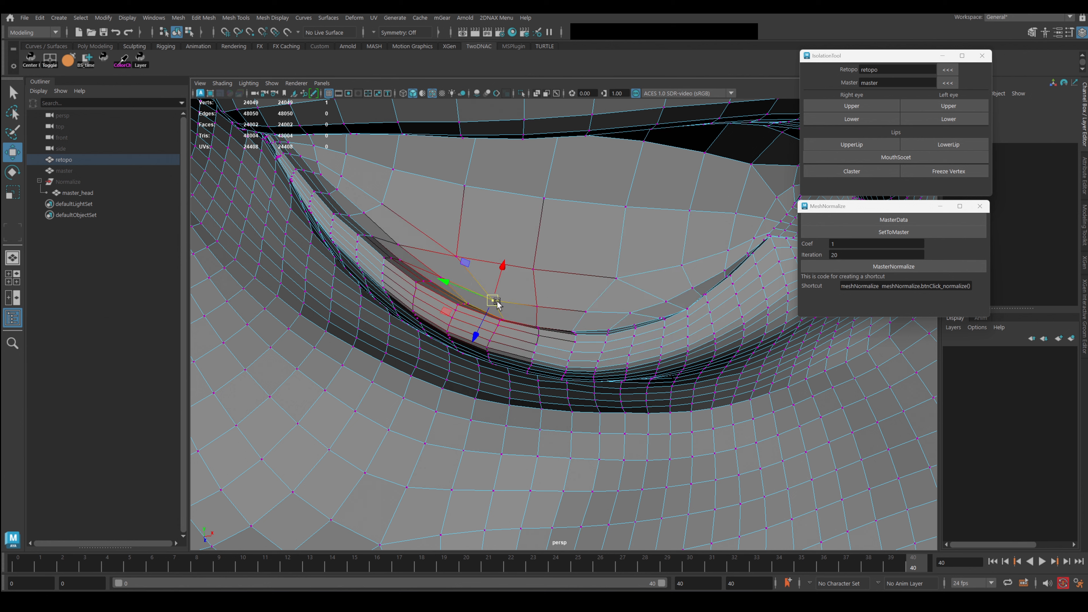
Grow selections around the lower-lid edge and relax them onto the master.
{"action": "left_click", "coordinate": [545, 340]}
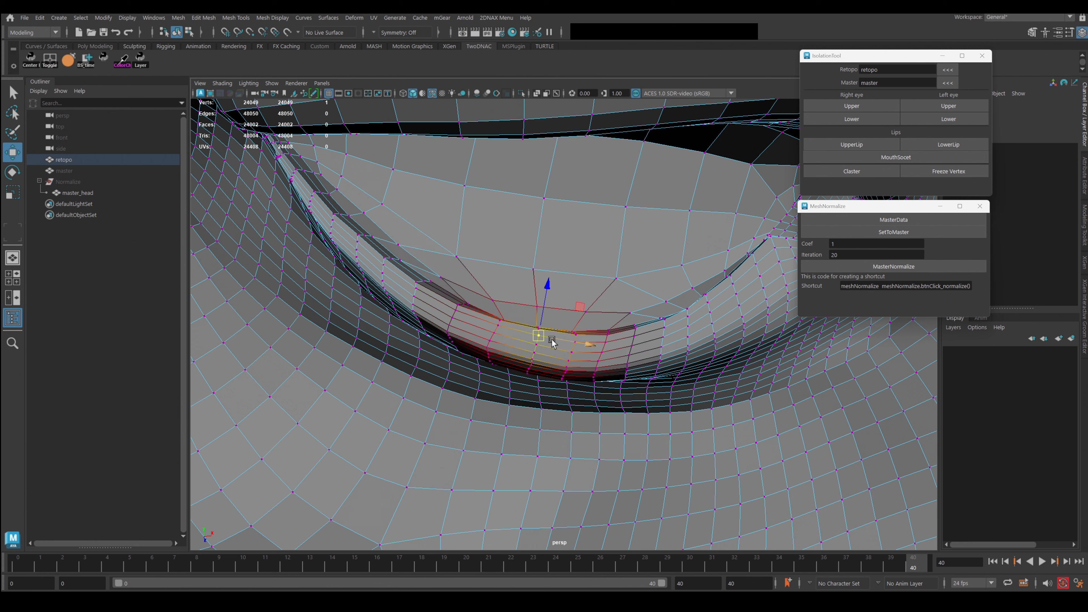
{"action": "key", "text": "shift+period"}
{"action": "key", "text": "shift+period"}
{"action": "key", "text": "shift+period"}
{"action": "key", "text": "shift+period"}
{"action": "key", "text": "shift+period"}
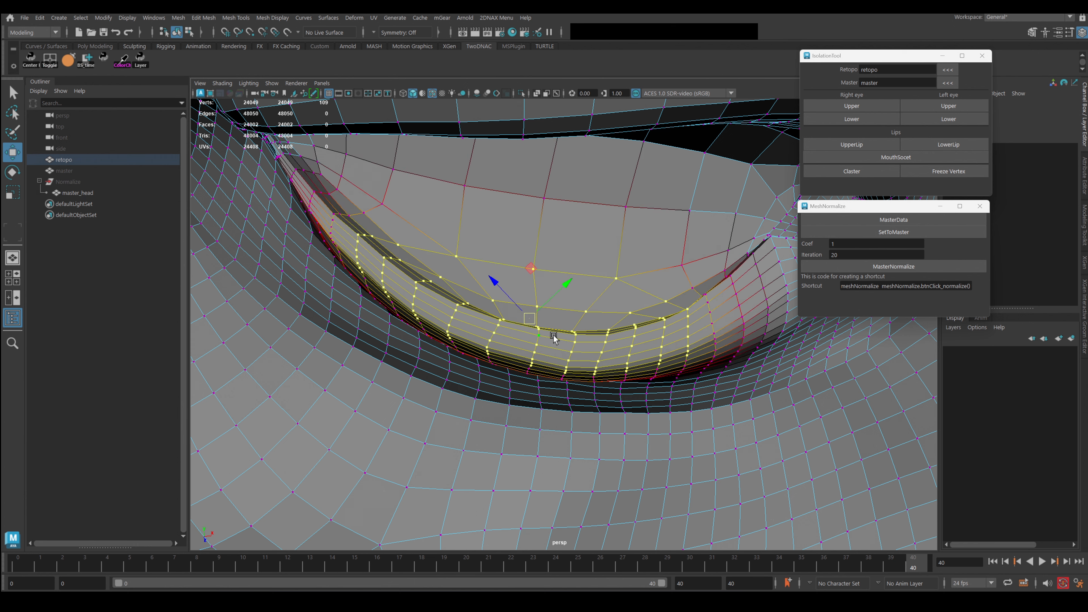
{"action": "key", "text": "n"}
{"action": "left_click_drag", "start_coordinate": [612, 383], "coordinate": [610, 343], "text": "alt"}
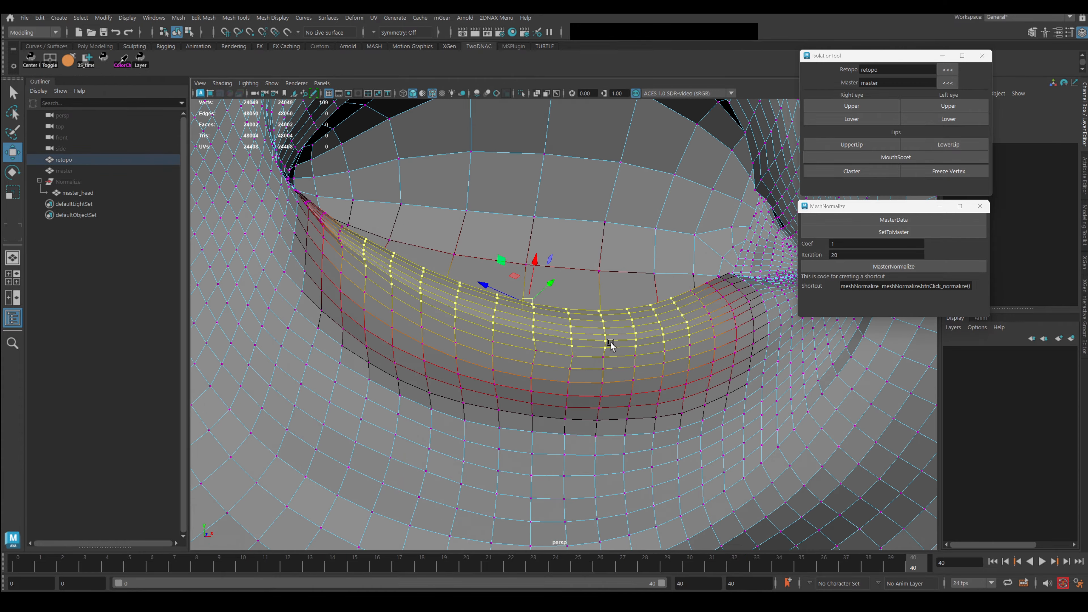
{"action": "left_click", "coordinate": [543, 352]}
{"action": "key", "text": "shift+period"}
{"action": "key", "text": "shift+period"}
{"action": "key", "text": "shift+period"}
{"action": "key", "text": "shift+period"}
{"action": "left_click_drag", "start_coordinate": [566, 371], "coordinate": [584, 333], "text": "alt"}
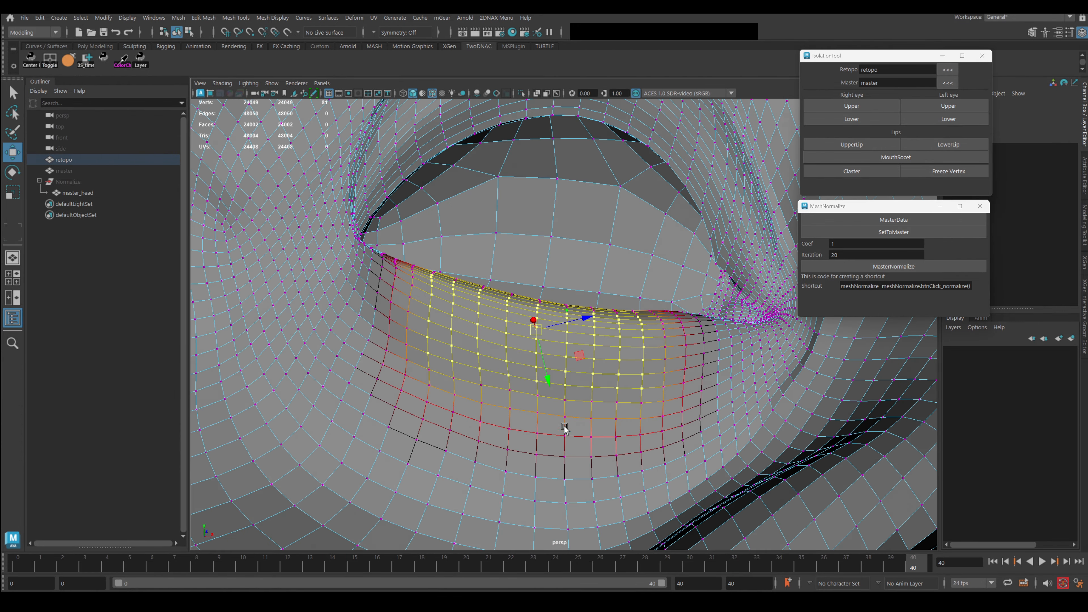
{"action": "left_click_drag", "start_coordinate": [564, 428], "coordinate": [557, 320], "text": "alt"}
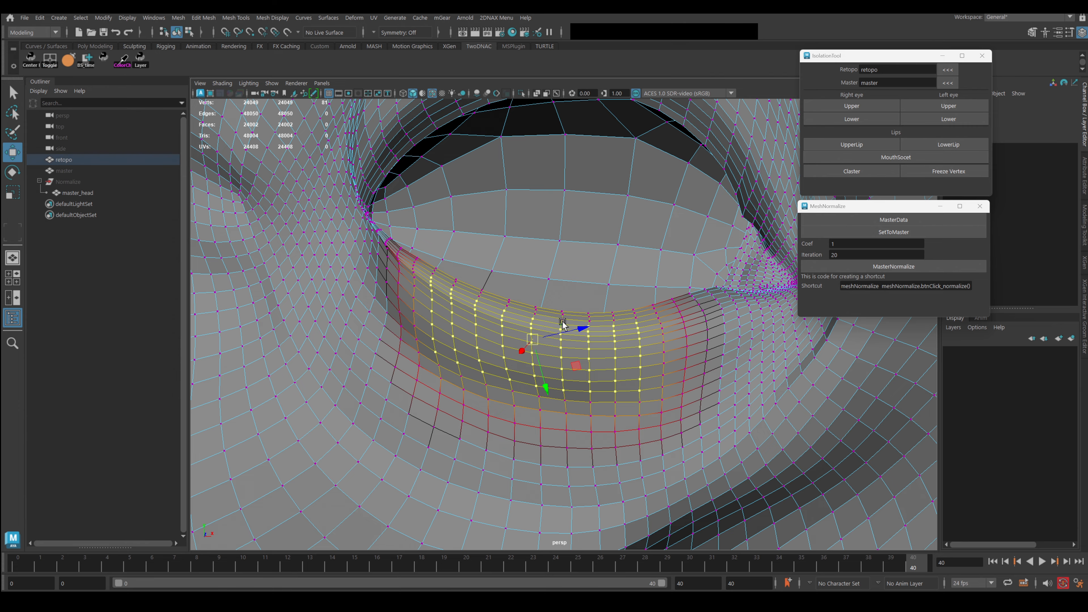
{"action": "left_click", "coordinate": [561, 313]}
{"action": "key", "text": "shift+period"}
{"action": "key", "text": "shift+period"}
{"action": "key", "text": "shift+period"}
{"action": "key", "text": "shift+period"}
{"action": "key", "text": "shift+period"}
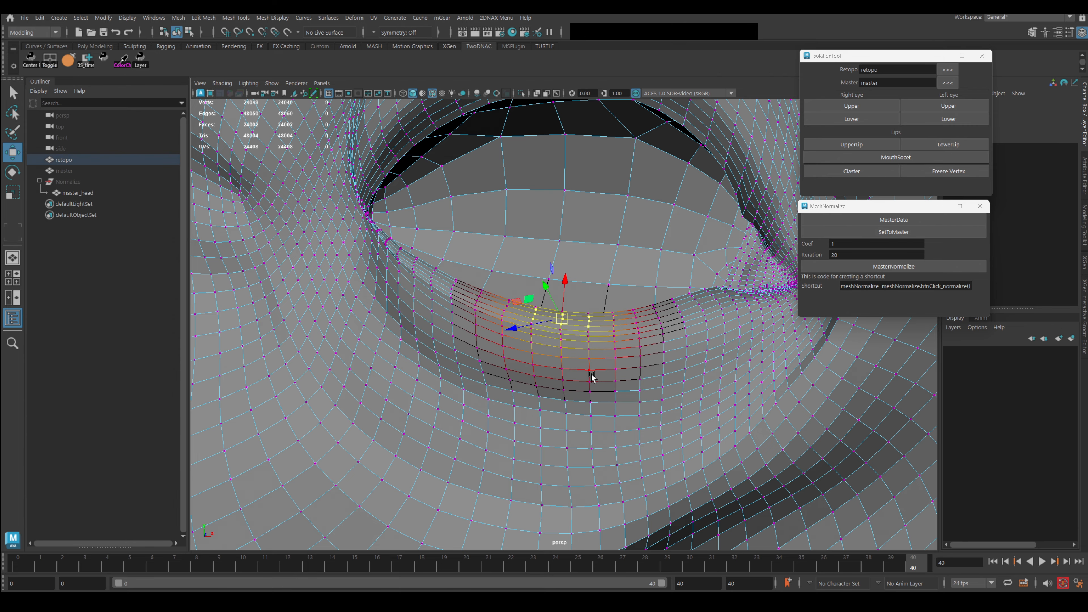
{"action": "left_click_drag", "start_coordinate": [605, 390], "coordinate": [629, 388], "text": "alt"}
{"action": "scroll", "coordinate": [583, 360], "scroll_direction": "up", "scroll_amount": 5}
{"action": "scroll", "coordinate": [580, 338], "scroll_direction": "down", "scroll_amount": 3}
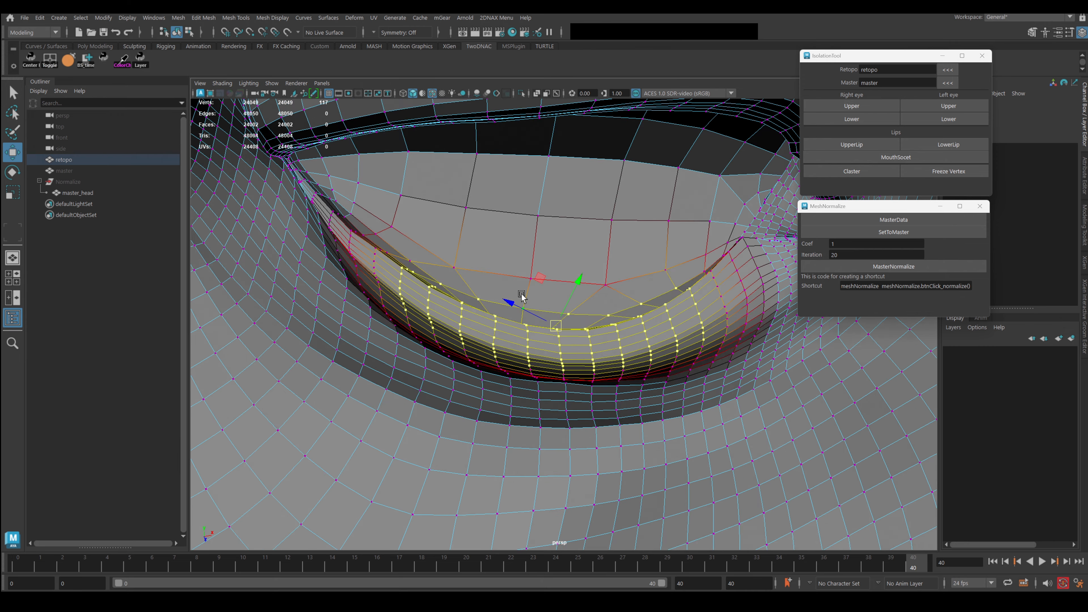
Soft-select two lid vertices and push each of them to the right.
{"action": "left_click", "coordinate": [522, 308]}
{"action": "key", "text": "b"}
{"action": "left_click_drag", "start_coordinate": [578, 321], "coordinate": [662, 318]}
{"action": "left_click_drag", "start_coordinate": [526, 310], "coordinate": [742, 249]}
{"action": "key", "text": "b"}
{"action": "key", "text": "b"}
{"action": "left_click", "coordinate": [542, 217]}
{"action": "key", "text": "b"}
{"action": "left_click_drag", "start_coordinate": [621, 240], "coordinate": [739, 244]}
{"action": "left_click_drag", "start_coordinate": [505, 213], "coordinate": [533, 216]}
Grow a lower-lid selection and normalize it to the master.
{"action": "left_click_drag", "start_coordinate": [596, 374], "coordinate": [583, 350], "text": "alt"}
{"action": "left_click", "coordinate": [573, 348]}
{"action": "key", "text": "shift+period"}
{"action": "key", "text": "shift+period"}
{"action": "key", "text": "shift+period"}
{"action": "key", "text": "shift+period"}
{"action": "key", "text": "shift+period"}
{"action": "key", "text": "shift+period"}
{"action": "key", "text": "shift+period"}
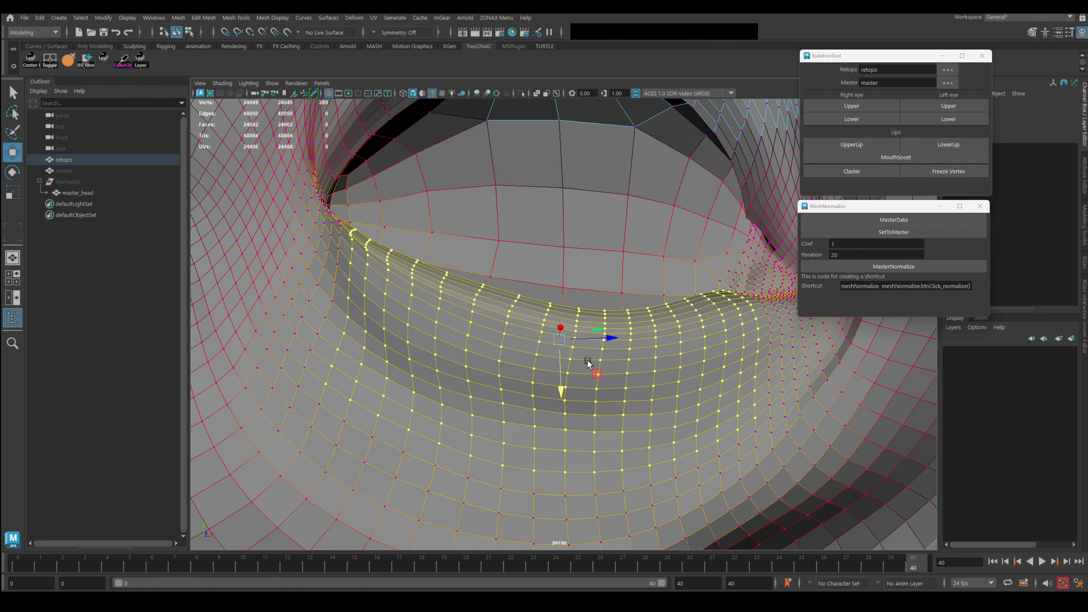
{"action": "key", "text": "g"}
{"action": "key", "text": "g"}
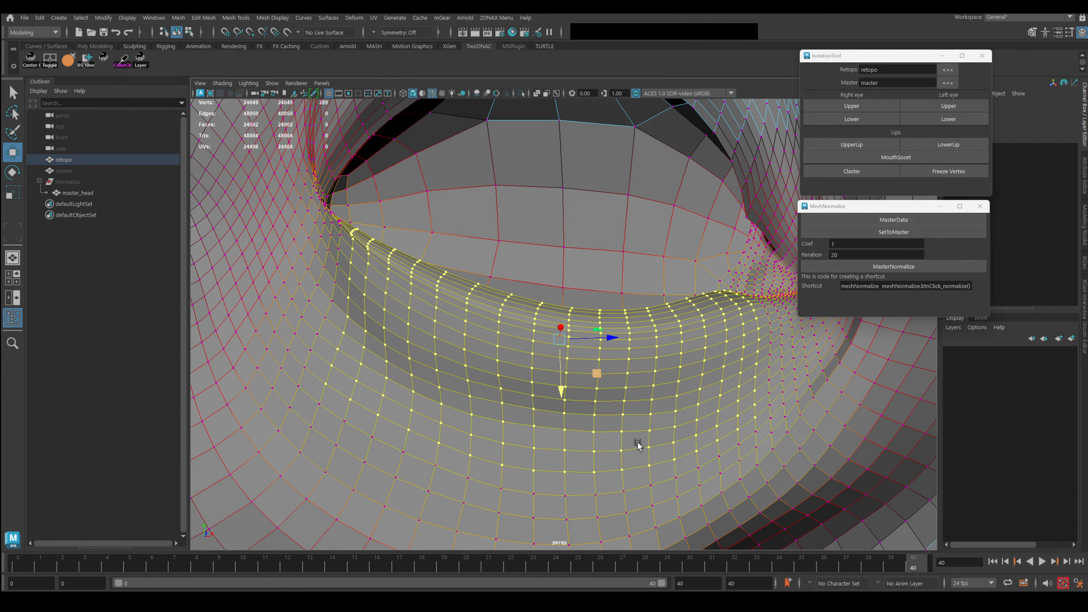
Clear the selection and play back the morph, stopping at frame 40.
{"action": "right_click_drag", "start_coordinate": [638, 446], "coordinate": [579, 312], "text": "alt"}
{"action": "left_click", "coordinate": [631, 487]}
{"action": "right_click_drag", "start_coordinate": [630, 487], "coordinate": [576, 364], "text": "alt"}
{"action": "mouse_move", "coordinate": [576, 364]}
{"action": "left_mouse_down", "text": "alt"}
{"action": "mouse_move", "coordinate": [609, 349]}
{"action": "mouse_move", "coordinate": [539, 353]}
{"action": "mouse_move", "coordinate": [713, 338]}
{"action": "mouse_move", "coordinate": [315, 377]}
{"action": "mouse_move", "coordinate": [743, 334]}
{"action": "left_mouse_up", "text": "alt"}
{"action": "key", "text": "grave"}
{"action": "key", "text": "alt+v"}
{"action": "key", "text": "Escape"}
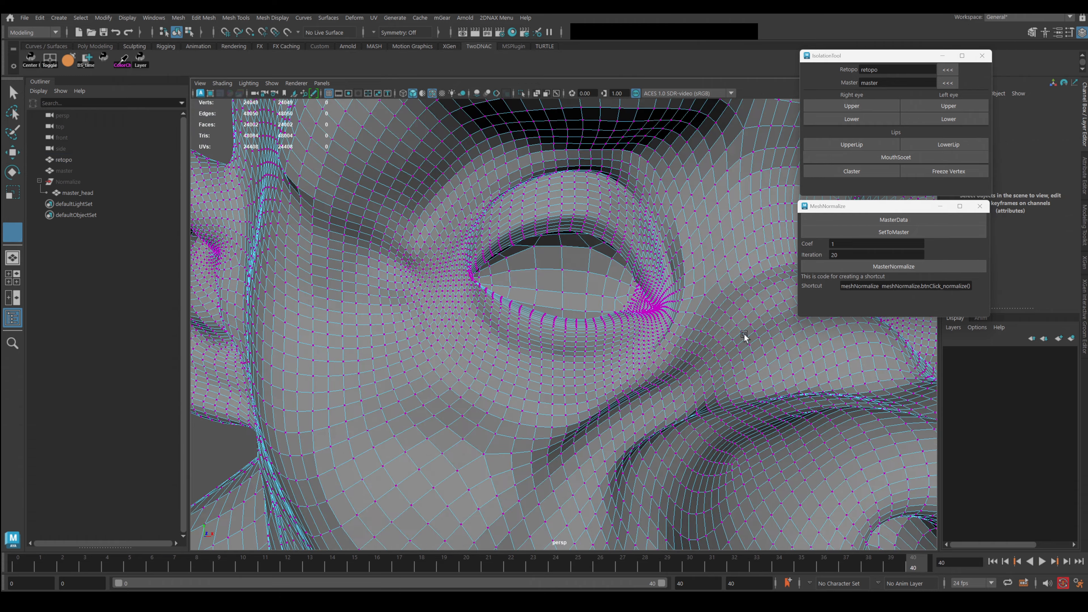
Soft-select vertices below the eye, shifting that area left and nudging a neighbour.
{"action": "key", "text": "w"}
{"action": "middle_click_drag", "start_coordinate": [560, 395], "coordinate": [574, 347], "text": "alt"}
{"action": "left_click", "coordinate": [543, 319]}
{"action": "key", "text": "b"}
{"action": "left_click_drag", "start_coordinate": [579, 334], "coordinate": [638, 326]}
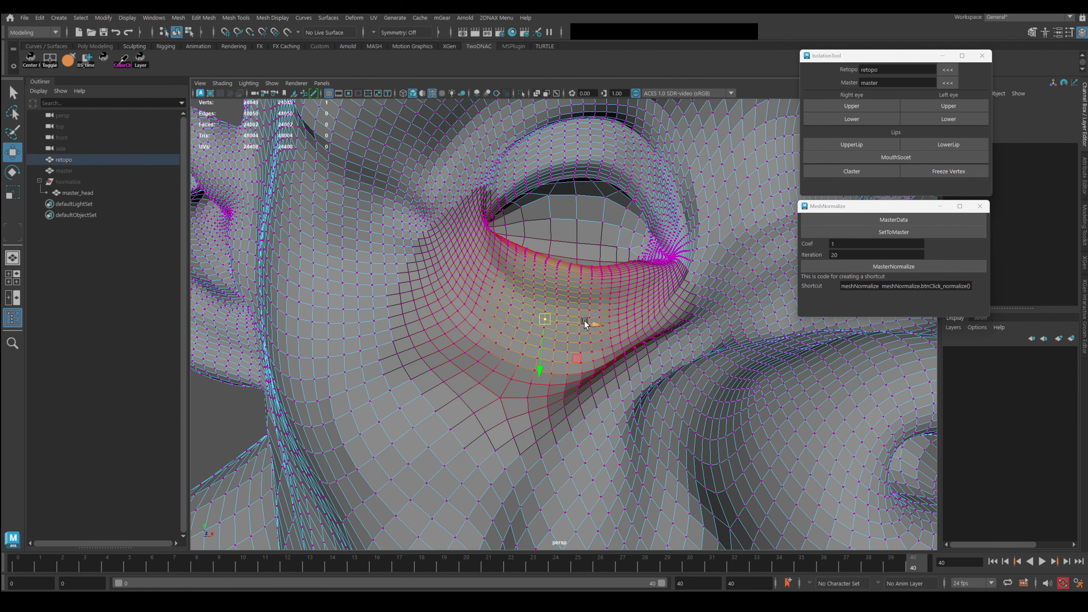
{"action": "middle_click_drag", "start_coordinate": [583, 320], "coordinate": [568, 324]}
{"action": "left_click", "coordinate": [585, 283]}
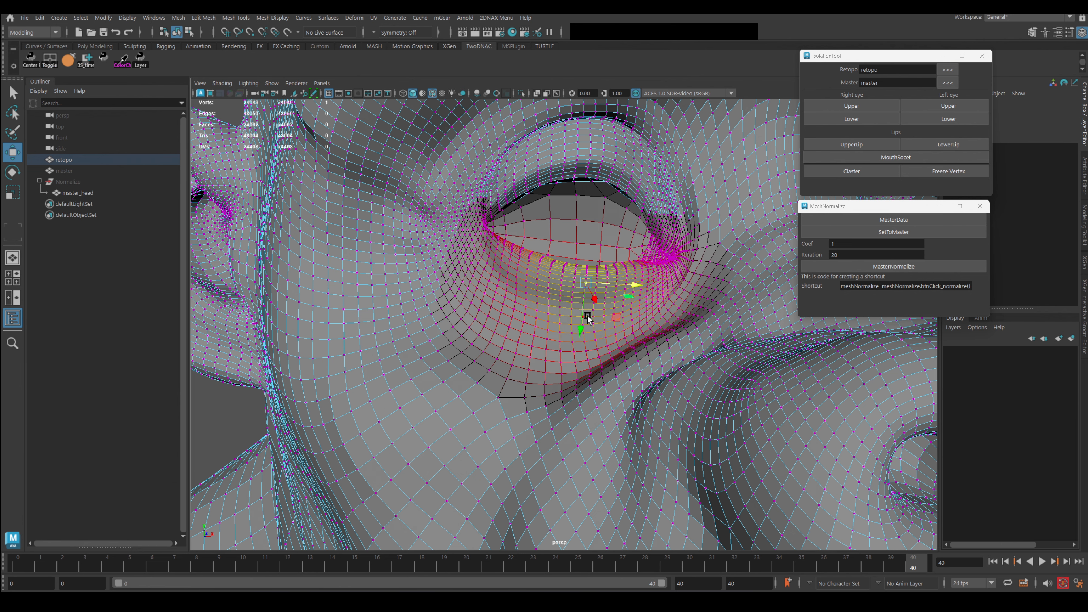
{"action": "left_click", "coordinate": [613, 287]}
{"action": "left_click", "coordinate": [595, 288]}
{"action": "left_click_drag", "start_coordinate": [610, 285], "coordinate": [615, 282]}
Orbit to a side profile of the head and select a brow vertex.
{"action": "scroll", "coordinate": [603, 341], "scroll_direction": "down", "scroll_amount": 2}
{"action": "scroll", "coordinate": [602, 341], "scroll_direction": "down", "scroll_amount": 2}
{"action": "left_click_drag", "start_coordinate": [603, 341], "coordinate": [648, 335], "text": "alt"}
{"action": "left_click_drag", "start_coordinate": [479, 343], "coordinate": [533, 268], "text": "alt"}
{"action": "middle_click_drag", "start_coordinate": [561, 291], "coordinate": [543, 349], "text": "alt"}
{"action": "scroll", "coordinate": [542, 349], "scroll_direction": "up", "scroll_amount": 3}
{"action": "left_click", "coordinate": [421, 300]}
Grow a selection across the brow and relax it with MasterNormalize.
{"action": "key", "text": "shift+period"}
{"action": "key", "text": "shift+period"}
{"action": "key", "text": "shift+period"}
{"action": "key", "text": "shift+period"}
{"action": "key", "text": "shift+period"}
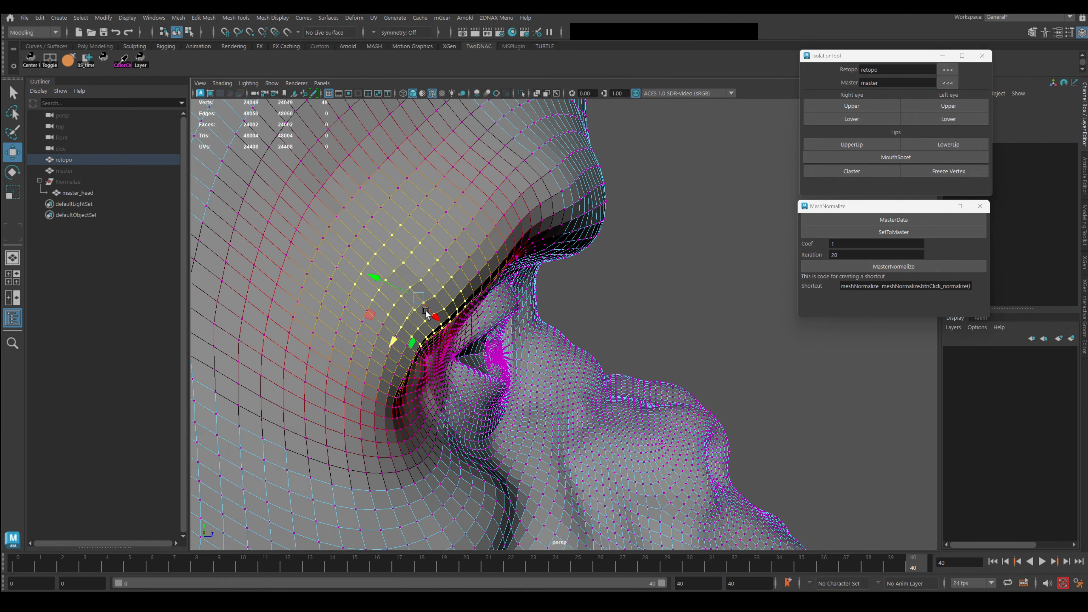
{"action": "key", "text": "g"}
{"action": "key", "text": "g"}
{"action": "scroll", "coordinate": [501, 364], "scroll_direction": "down", "scroll_amount": 3}
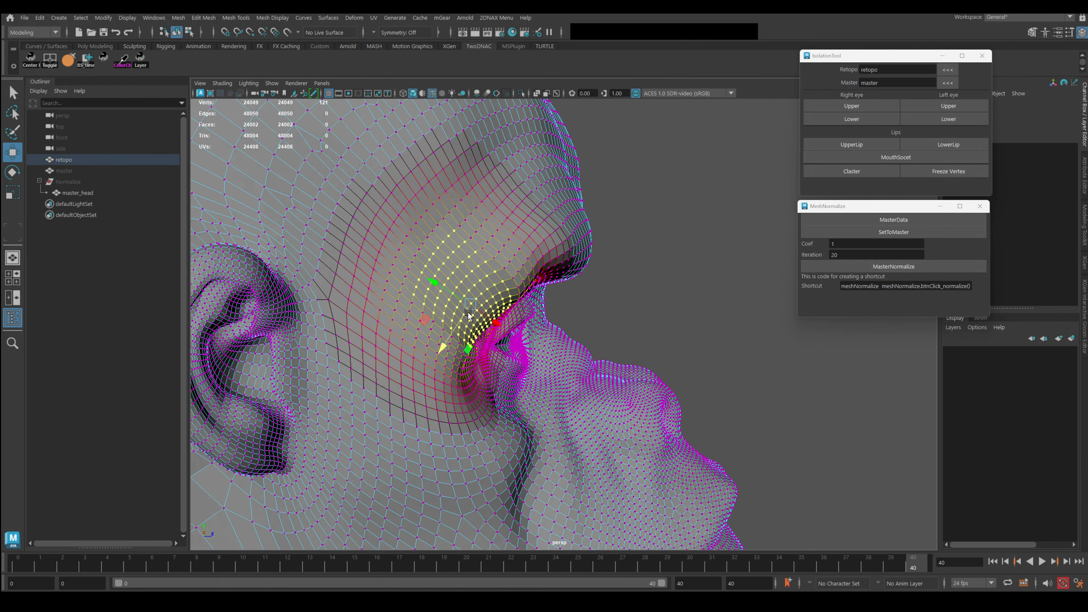
{"action": "left_click_drag", "start_coordinate": [501, 363], "coordinate": [453, 310], "text": "alt"}
{"action": "scroll", "coordinate": [576, 362], "scroll_direction": "up", "scroll_amount": 3}
{"action": "left_click_drag", "start_coordinate": [576, 362], "coordinate": [617, 320], "text": "alt"}
{"action": "scroll", "coordinate": [667, 348], "scroll_direction": "up", "scroll_amount": 3}
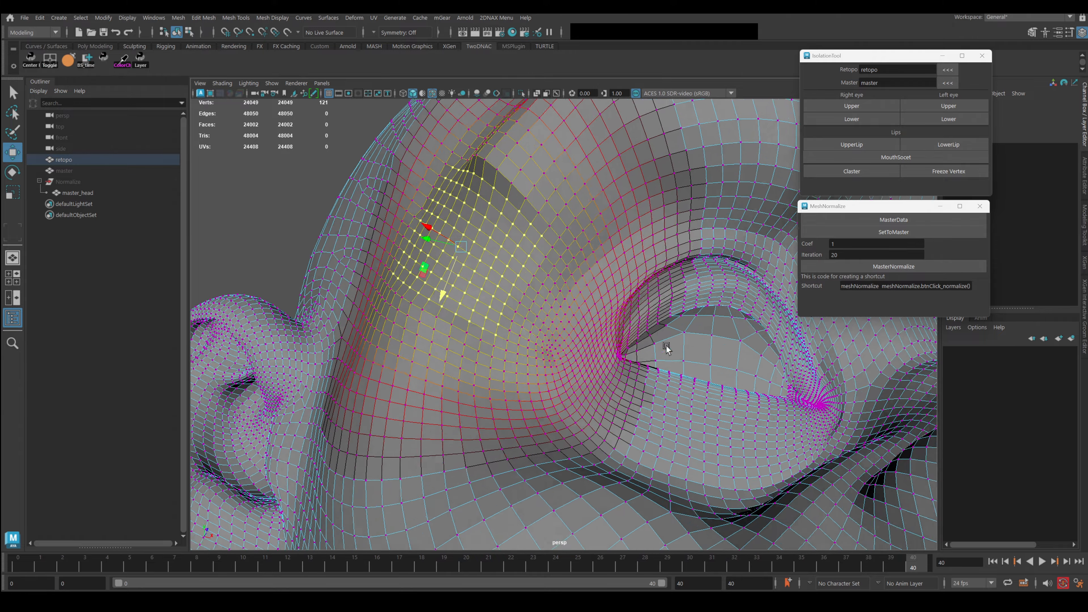
{"action": "left_click_drag", "start_coordinate": [668, 348], "coordinate": [565, 346], "text": "alt"}
Relax a second grown brow selection with two more normalize passes.
{"action": "left_click", "coordinate": [514, 253]}
{"action": "key", "text": "shift+period"}
{"action": "key", "text": "shift+period"}
{"action": "key", "text": "shift+period"}
{"action": "key", "text": "shift+period"}
{"action": "key", "text": "shift+period"}
{"action": "key", "text": "shift+period"}
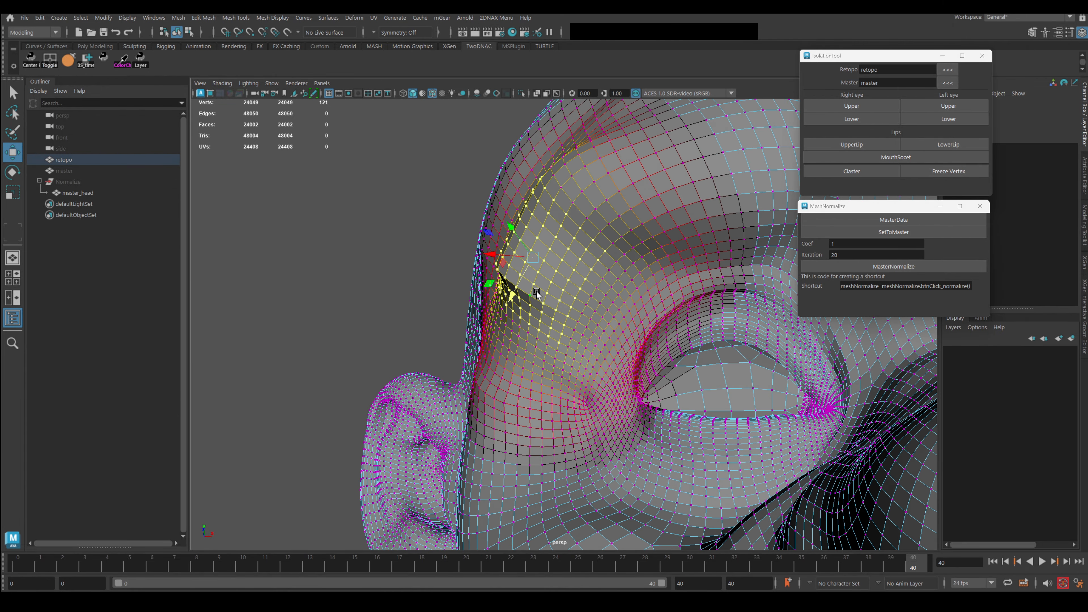
{"action": "key", "text": "g"}
{"action": "key", "text": "g"}
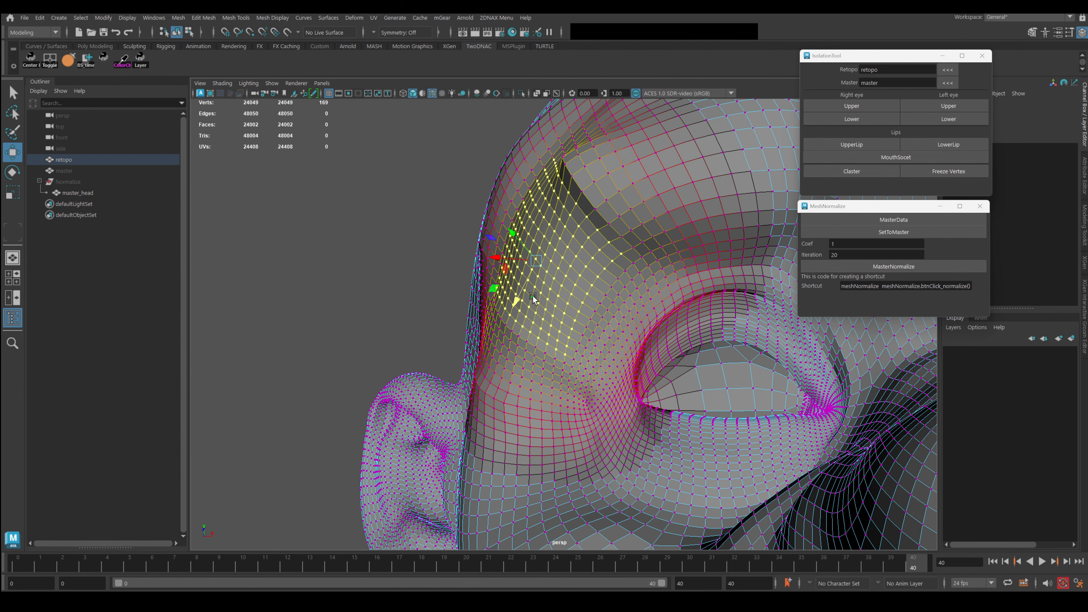
{"action": "key", "text": "g"}
{"action": "key", "text": "g"}
{"action": "key", "text": "g"}
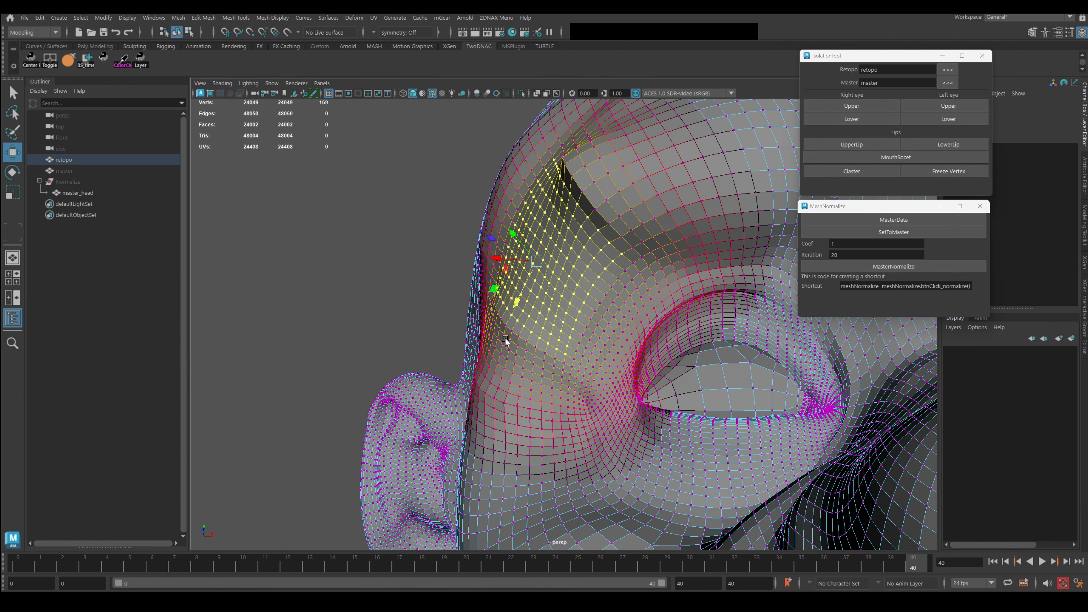
Select a temple vertex and grow the selection ring by ring around the temple.
{"action": "left_click", "coordinate": [510, 333]}
{"action": "key", "text": "shift+period"}
{"action": "key", "text": "shift+period"}
{"action": "key", "text": "shift+period"}
{"action": "key", "text": "shift+period"}
{"action": "key", "text": "shift+period"}
{"action": "key", "text": "shift+period"}
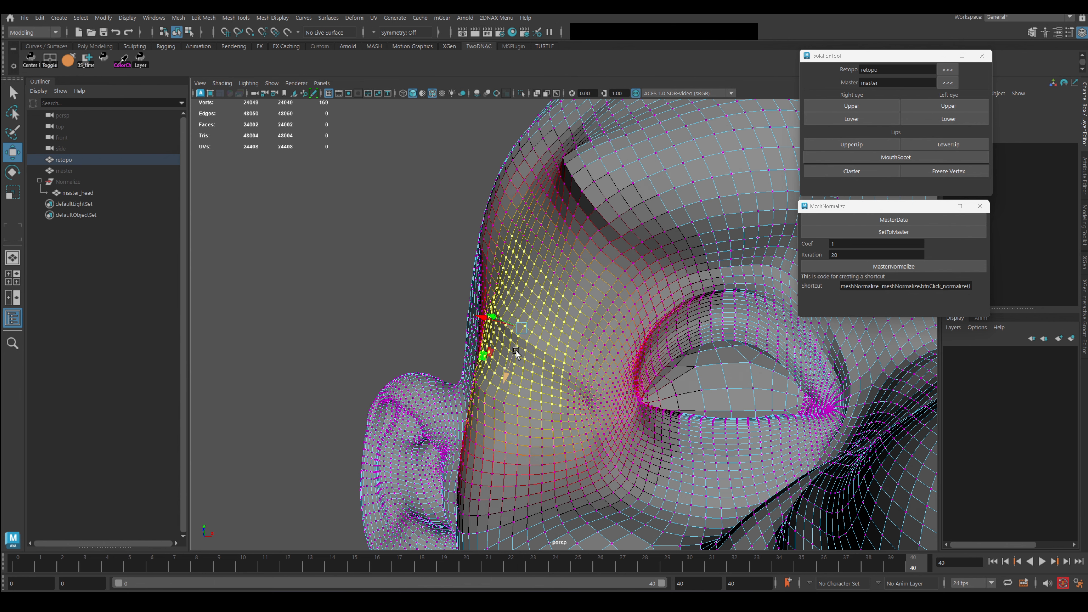
{"action": "left_click_drag", "start_coordinate": [517, 349], "coordinate": [609, 379], "text": "alt"}
{"action": "scroll", "coordinate": [609, 380], "scroll_direction": "down", "scroll_amount": 2}
Pick a vertex just above the eyelid and grow the selection over the brow.
{"action": "left_click", "coordinate": [619, 295]}
{"action": "key", "text": "shift+period"}
{"action": "key", "text": "shift+period"}
{"action": "key", "text": "shift+period"}
{"action": "key", "text": "shift+period"}
{"action": "key", "text": "shift+period"}
{"action": "key", "text": "shift+period"}
{"action": "key", "text": "shift+period"}
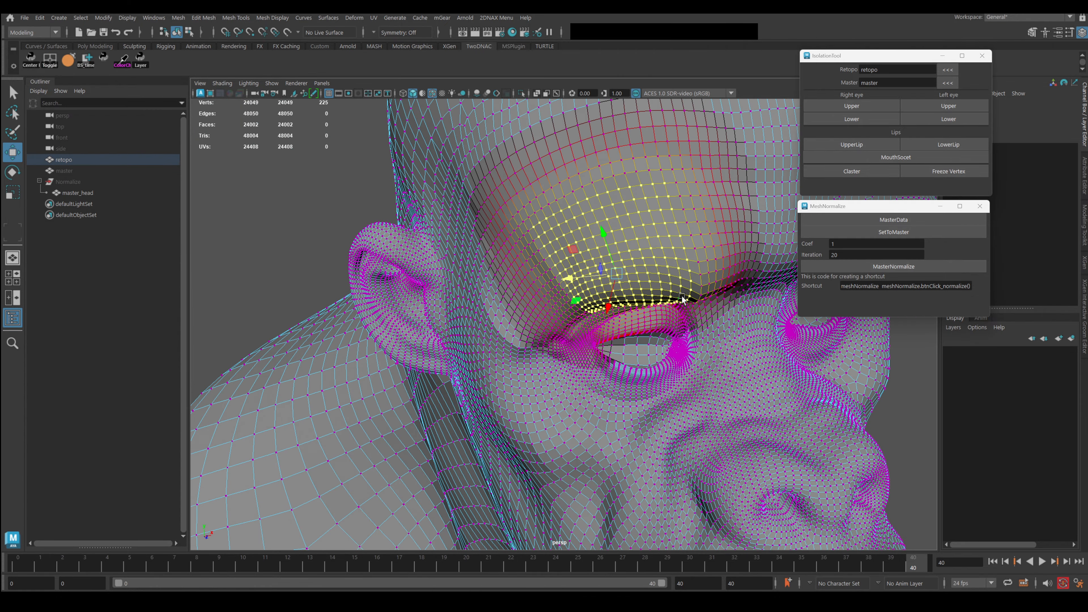
{"action": "left_click", "coordinate": [697, 270]}
{"action": "key", "text": "shift+period"}
{"action": "key", "text": "shift+period"}
{"action": "key", "text": "shift+period"}
{"action": "key", "text": "shift+period"}
{"action": "key", "text": "shift+period"}
{"action": "key", "text": "shift+period"}
{"action": "key", "text": "shift+period"}
{"action": "key", "text": "shift+period"}
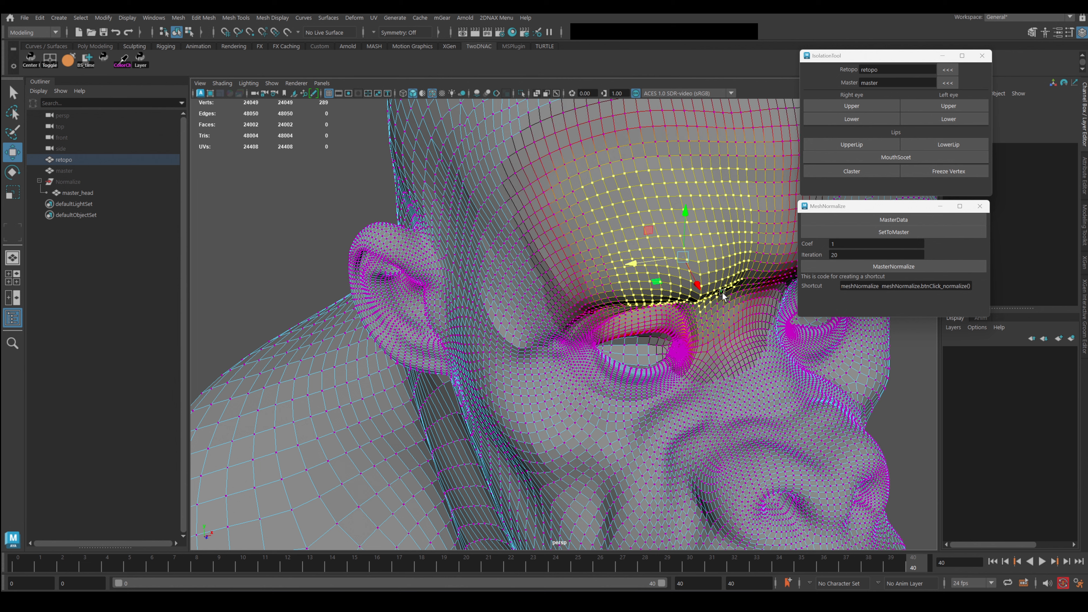
{"action": "left_click", "coordinate": [602, 289]}
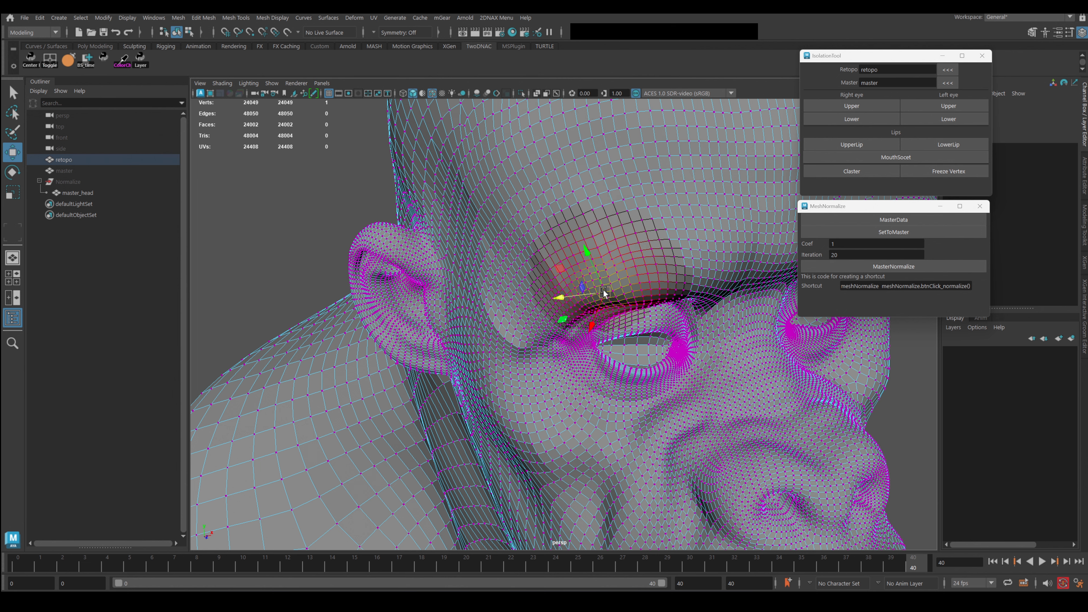
{"action": "key", "text": "shift+period"}
{"action": "key", "text": "shift+period"}
{"action": "key", "text": "shift+period"}
{"action": "key", "text": "shift+period"}
{"action": "key", "text": "shift+period"}
{"action": "key", "text": "shift+period"}
{"action": "key", "text": "shift+period"}
{"action": "key", "text": "shift+period"}
{"action": "key", "text": "shift+period"}
{"action": "key", "text": "shift+period"}
{"action": "key", "text": "shift+period"}
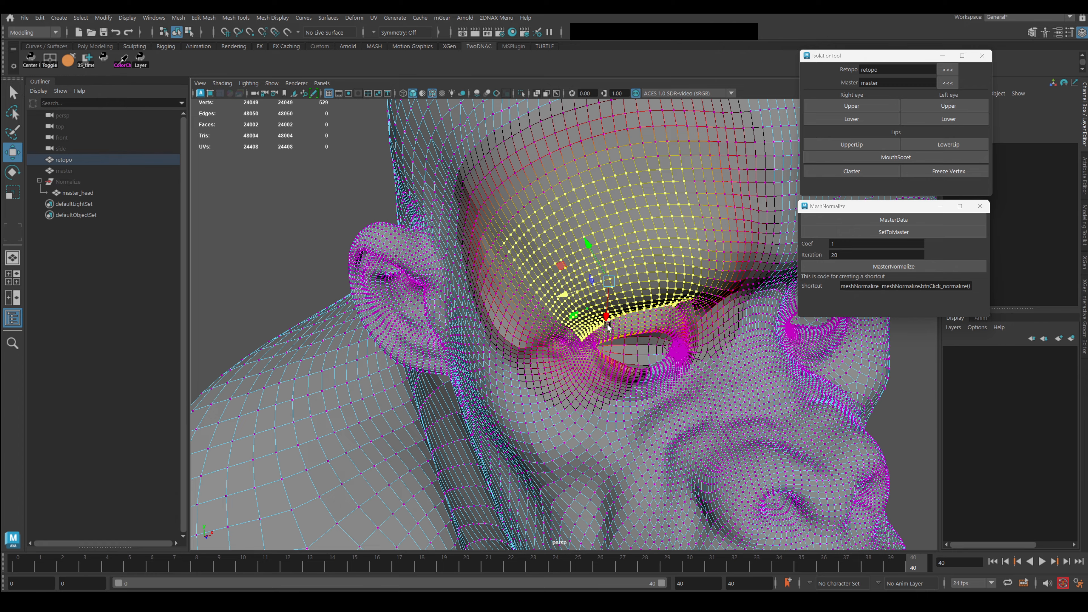
Grow selections from the middle of the brow and from above the eye.
{"action": "left_click_drag", "start_coordinate": [622, 305], "coordinate": [686, 271], "text": "alt"}
{"action": "left_click", "coordinate": [694, 300]}
{"action": "key", "text": "shift+period"}
{"action": "key", "text": "shift+period"}
{"action": "key", "text": "shift+period"}
{"action": "key", "text": "shift+period"}
{"action": "key", "text": "shift+period"}
{"action": "key", "text": "shift+period"}
{"action": "key", "text": "shift+period"}
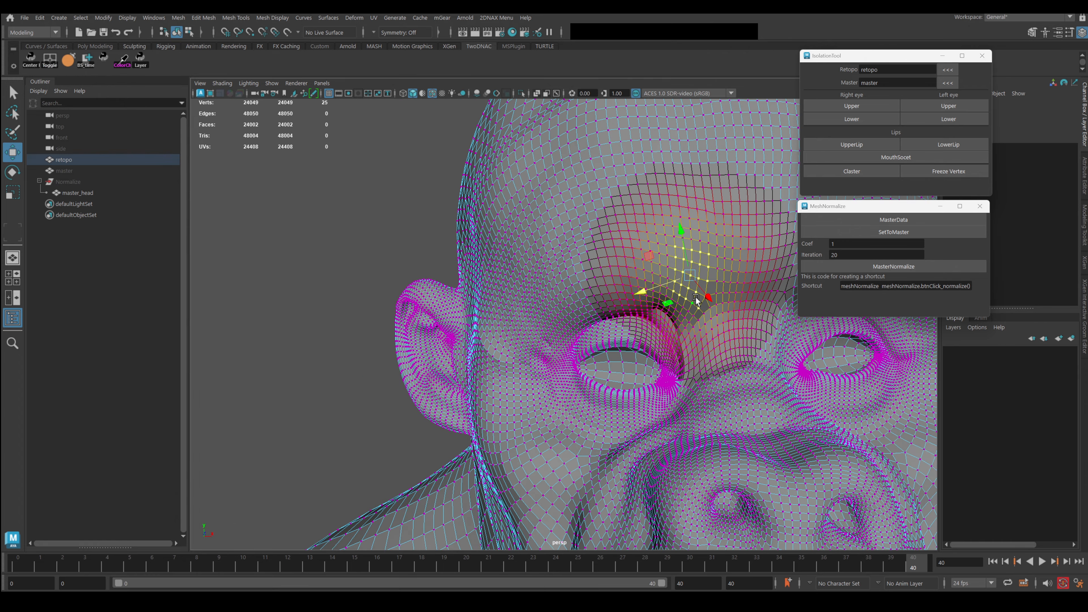
{"action": "key", "text": "shift+period"}
{"action": "key", "text": "shift+period"}
{"action": "key", "text": "shift+period"}
{"action": "key", "text": "shift+period"}
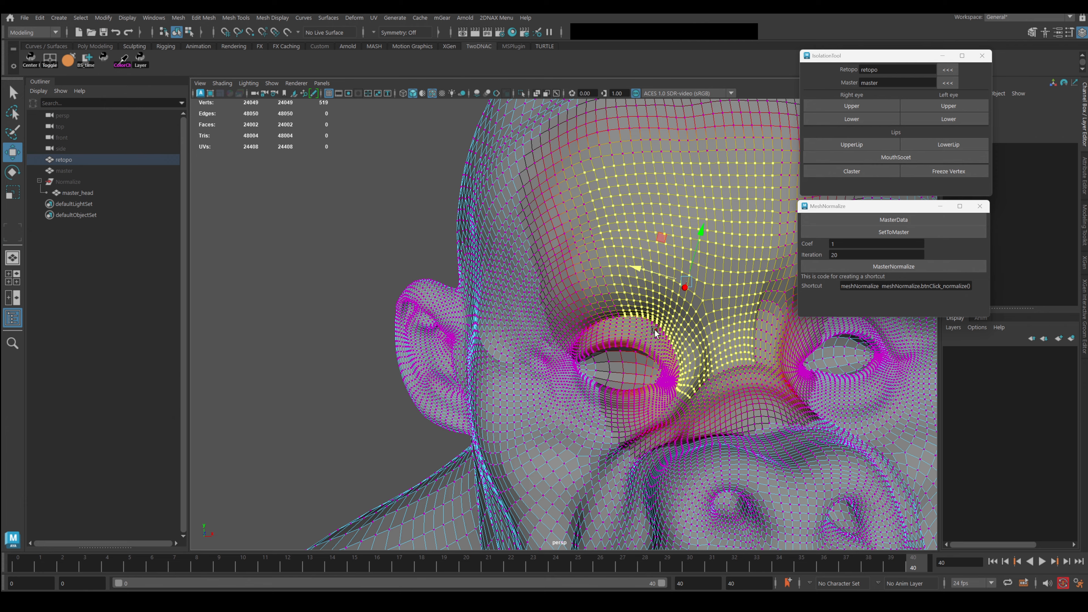
{"action": "left_click_drag", "start_coordinate": [657, 335], "coordinate": [604, 319], "text": "alt"}
{"action": "left_click", "coordinate": [597, 316]}
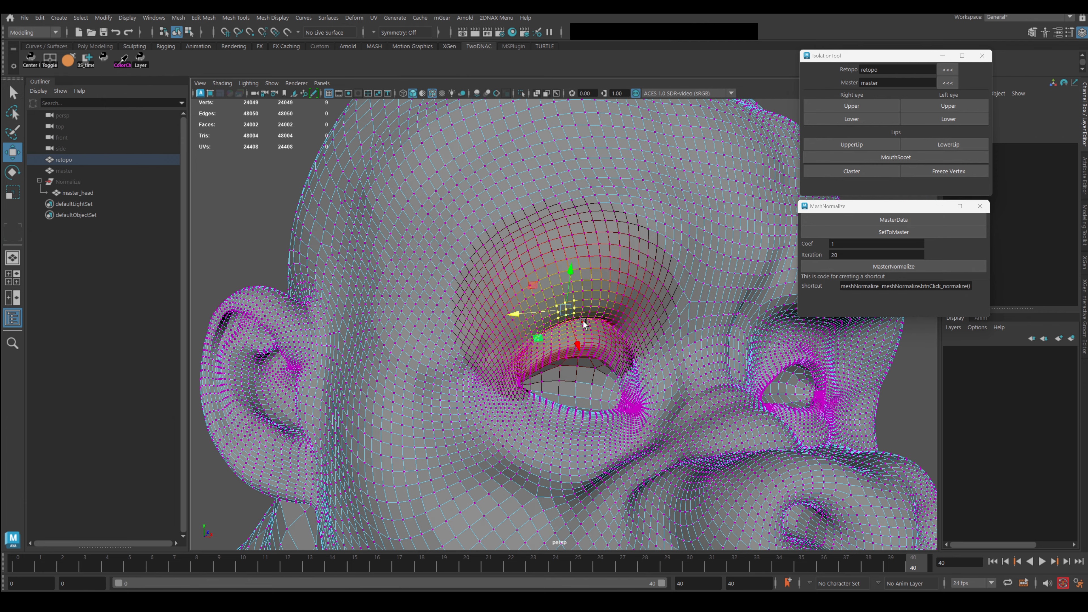
{"action": "key", "text": "shift+period"}
{"action": "key", "text": "shift+period"}
{"action": "key", "text": "shift+period"}
{"action": "key", "text": "shift+period"}
{"action": "key", "text": "shift+period"}
{"action": "key", "text": "shift+period"}
{"action": "key", "text": "shift+period"}
{"action": "key", "text": "shift+period"}
{"action": "key", "text": "shift+period"}
{"action": "key", "text": "shift+period"}
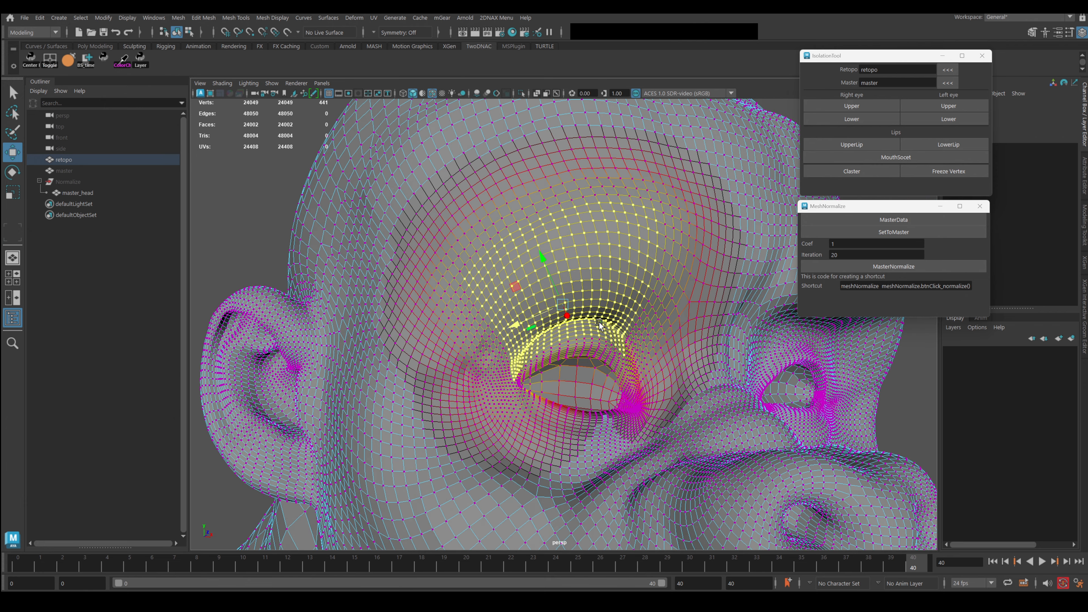
Normalize the brow selection to the master and view the whole head.
{"action": "key", "text": "g"}
{"action": "key", "text": "g"}
{"action": "left_click_drag", "start_coordinate": [650, 307], "coordinate": [656, 236], "text": "alt"}
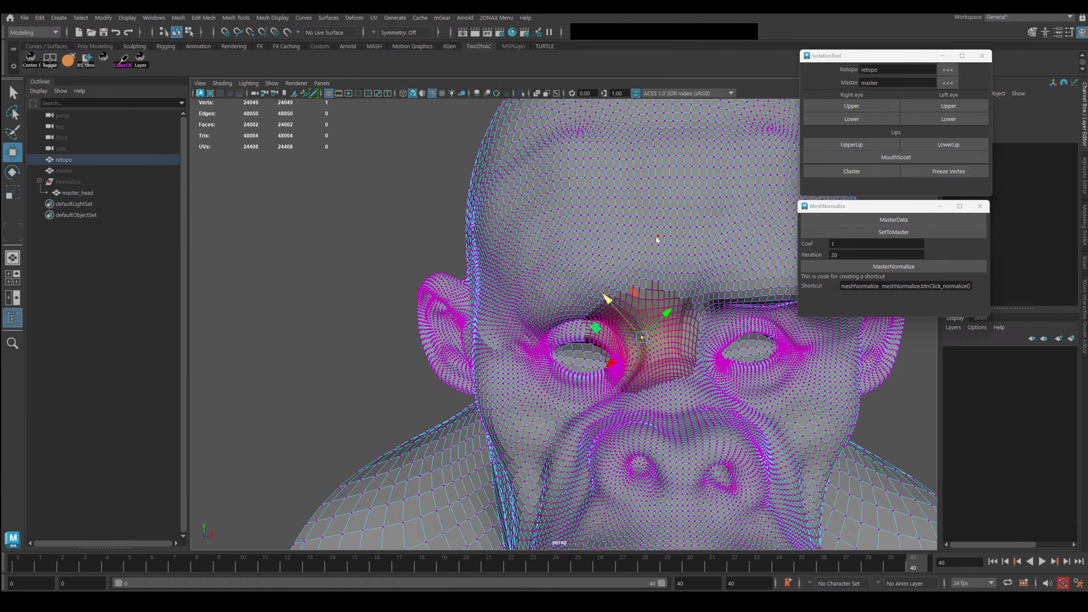
{"action": "right_click_drag", "start_coordinate": [656, 237], "coordinate": [722, 195]}
{"action": "left_click_drag", "start_coordinate": [723, 194], "coordinate": [713, 362], "text": "alt"}
{"action": "right_click_drag", "start_coordinate": [714, 362], "coordinate": [680, 293], "text": "alt"}
{"action": "left_click_drag", "start_coordinate": [680, 293], "coordinate": [660, 297], "text": "alt"}
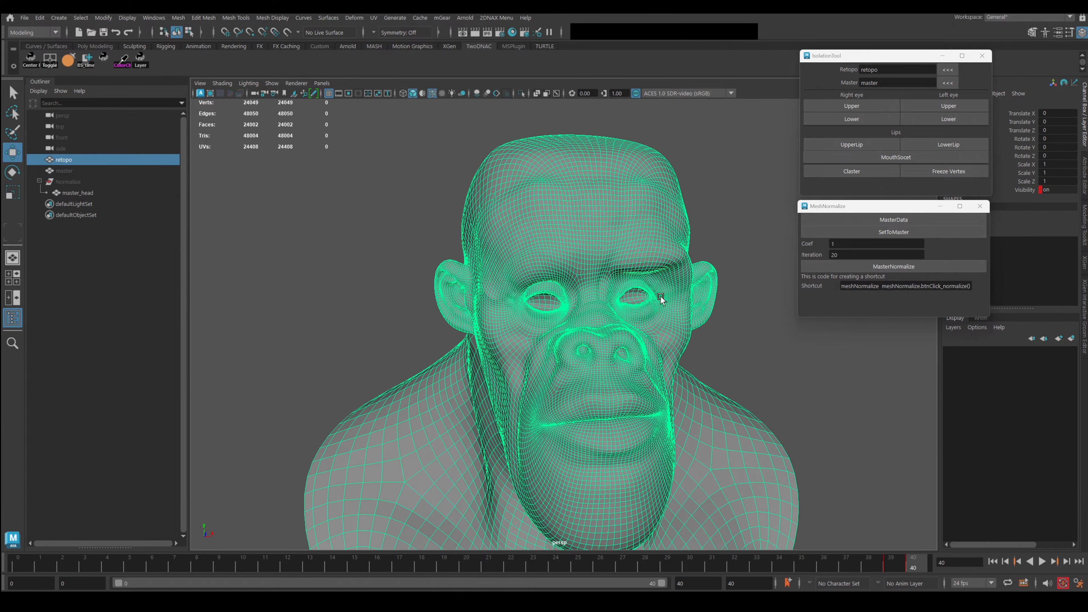
{"action": "right_click_drag", "start_coordinate": [660, 297], "coordinate": [609, 260], "text": "alt"}
{"action": "left_click_drag", "start_coordinate": [609, 260], "coordinate": [517, 257], "text": "alt"}
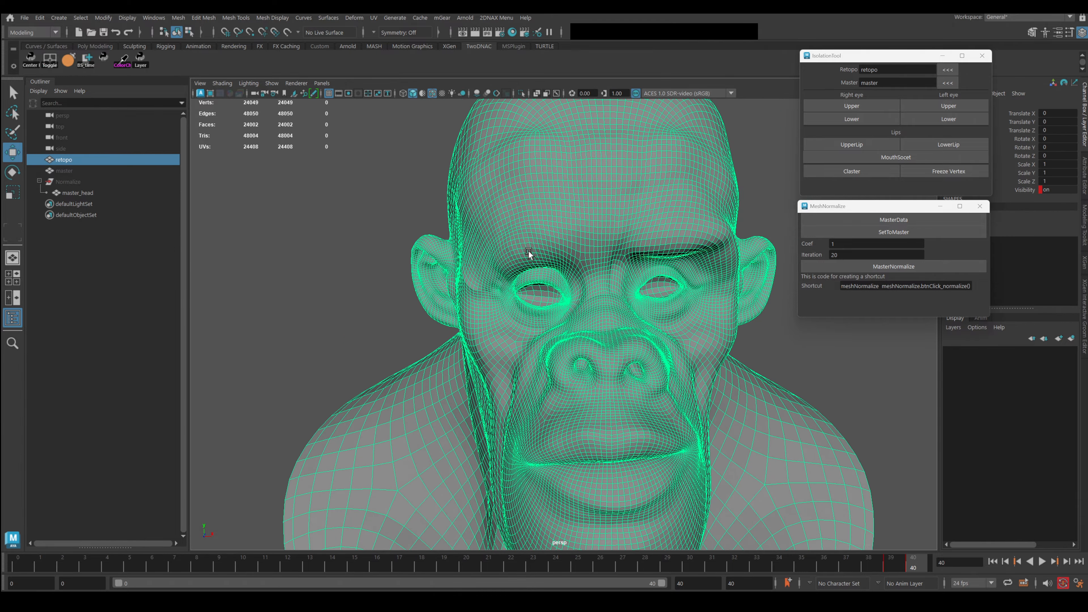
Select a vertex beside the eye and grow the temple selection to 289 vertices.
{"action": "right_click_drag", "start_coordinate": [530, 252], "coordinate": [478, 251]}
{"action": "left_click_drag", "start_coordinate": [471, 255], "coordinate": [542, 287], "text": "alt"}
{"action": "left_click", "coordinate": [466, 293]}
{"action": "key", "text": "shift+period"}
{"action": "key", "text": "shift+period"}
{"action": "key", "text": "shift+period"}
{"action": "key", "text": "shift+period"}
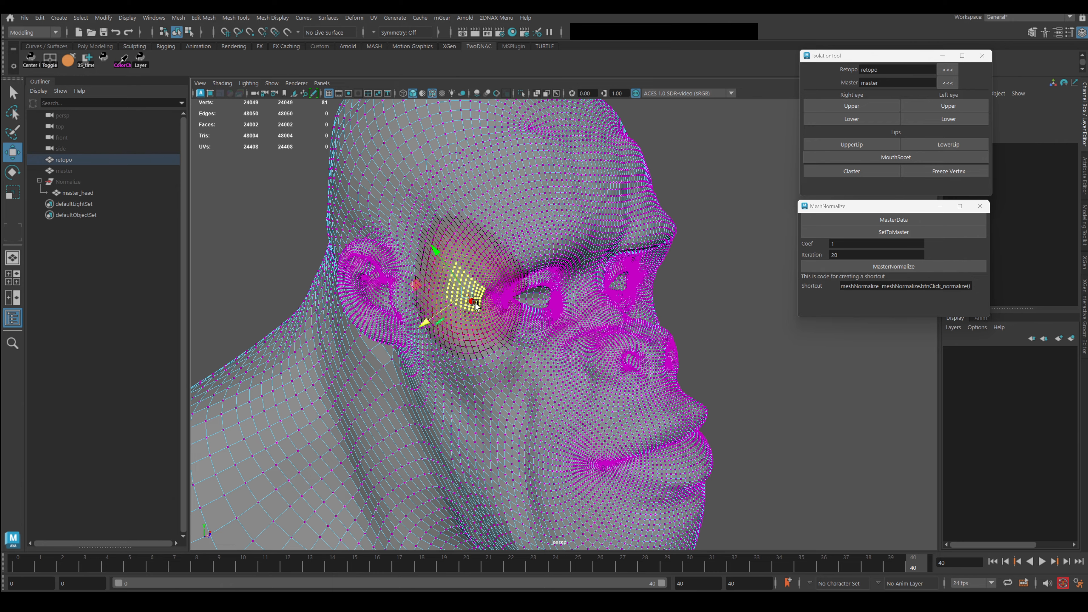
{"action": "key", "text": "shift+period"}
{"action": "key", "text": "shift+period"}
{"action": "key", "text": "shift+period"}
{"action": "key", "text": "shift+period"}
Return to Object Mode and deselect the retopo mesh to view the whole bust.
{"action": "right_click_drag", "start_coordinate": [539, 210], "coordinate": [642, 211]}
{"action": "left_click_drag", "start_coordinate": [642, 211], "coordinate": [575, 261], "text": "alt"}
{"action": "left_click", "coordinate": [757, 433]}
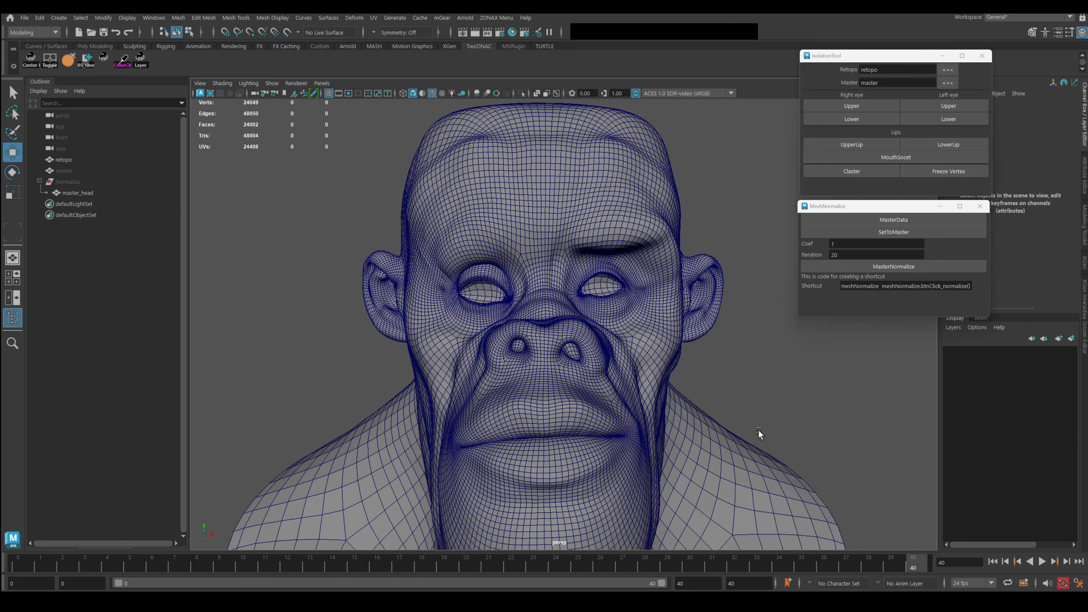
{"action": "right_click_drag", "start_coordinate": [757, 433], "coordinate": [667, 336], "text": "alt"}
{"action": "left_click_drag", "start_coordinate": [667, 336], "coordinate": [611, 304], "text": "alt"}
Play the ape-to-human morph with Alt+V, stop it, then restart playback.
{"action": "key", "text": "alt+v"}
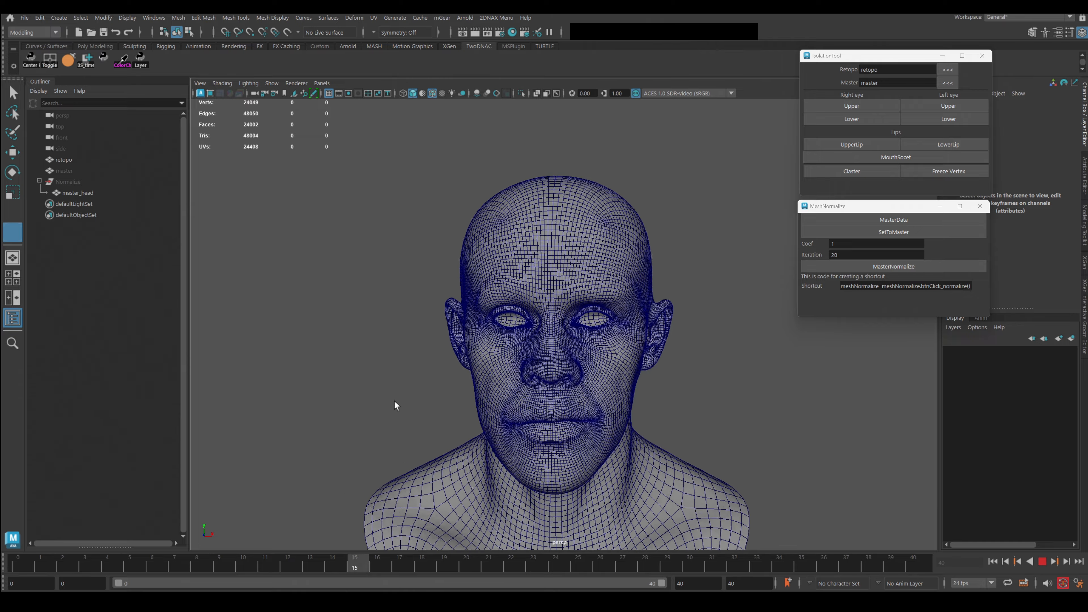
{"action": "key", "text": "alt+v"}
{"action": "key", "text": "w"}
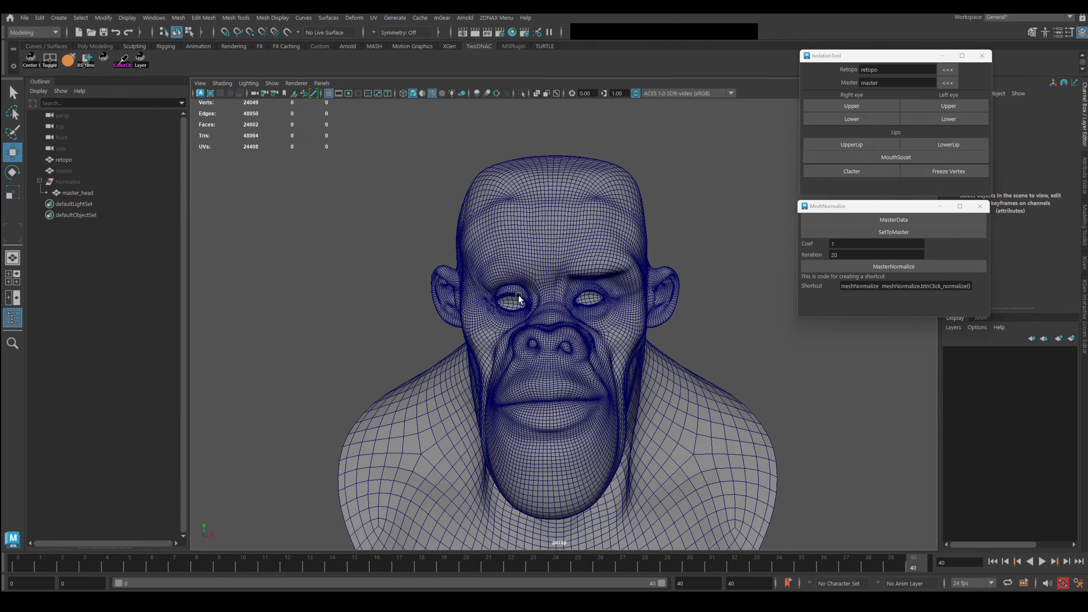
{"action": "key", "text": "alt+v"}
{"action": "key", "text": "alt+v"}
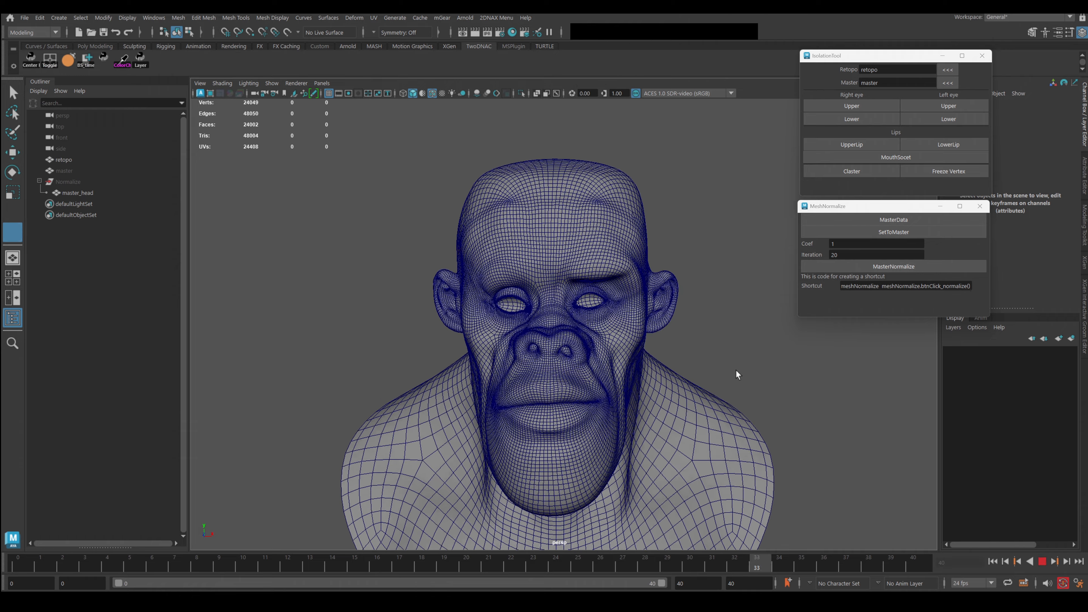
Scrub the time slider back and forth, ending at frame 40 with the gorilla head shape.
{"action": "left_click_drag", "start_coordinate": [795, 375], "coordinate": [937, 353]}
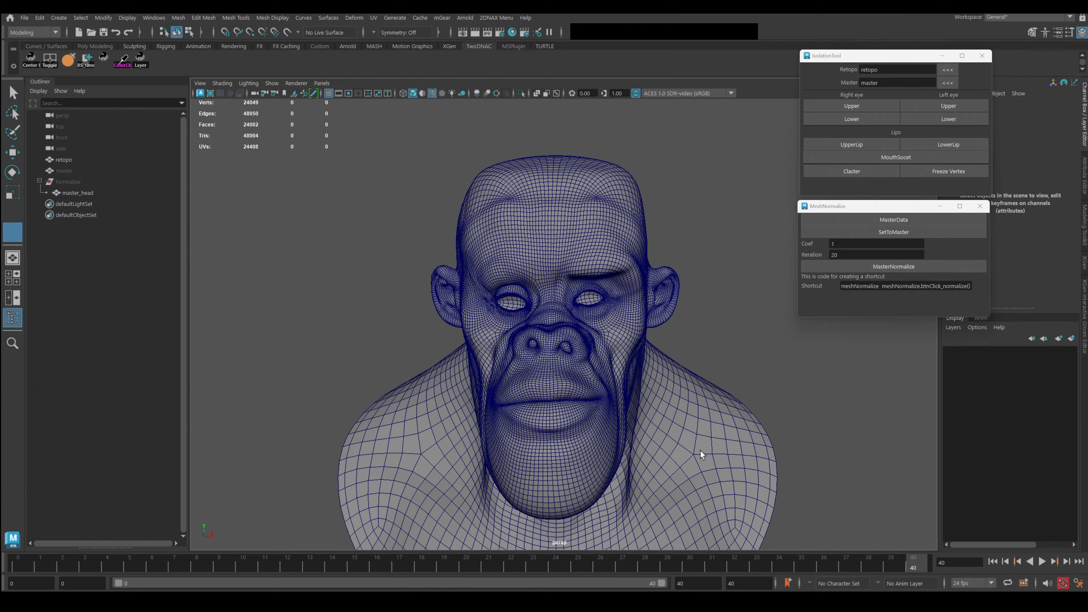
{"action": "left_click_drag", "start_coordinate": [830, 429], "coordinate": [848, 387]}
{"action": "left_click_drag", "start_coordinate": [761, 407], "coordinate": [729, 409], "text": "alt"}
In vertex mode on the retopo, grow a nostril selection and normalize it twice to the master.
{"action": "right_click_drag", "start_coordinate": [729, 410], "coordinate": [771, 399], "text": "alt"}
{"action": "middle_click_drag", "start_coordinate": [690, 298], "coordinate": [685, 331], "text": "alt"}
{"action": "left_click_drag", "start_coordinate": [685, 332], "coordinate": [595, 319], "text": "alt"}
{"action": "left_click", "coordinate": [591, 278]}
{"action": "right_click_drag", "start_coordinate": [592, 279], "coordinate": [592, 317]}
{"action": "right_click_drag", "start_coordinate": [528, 273], "coordinate": [527, 274]}
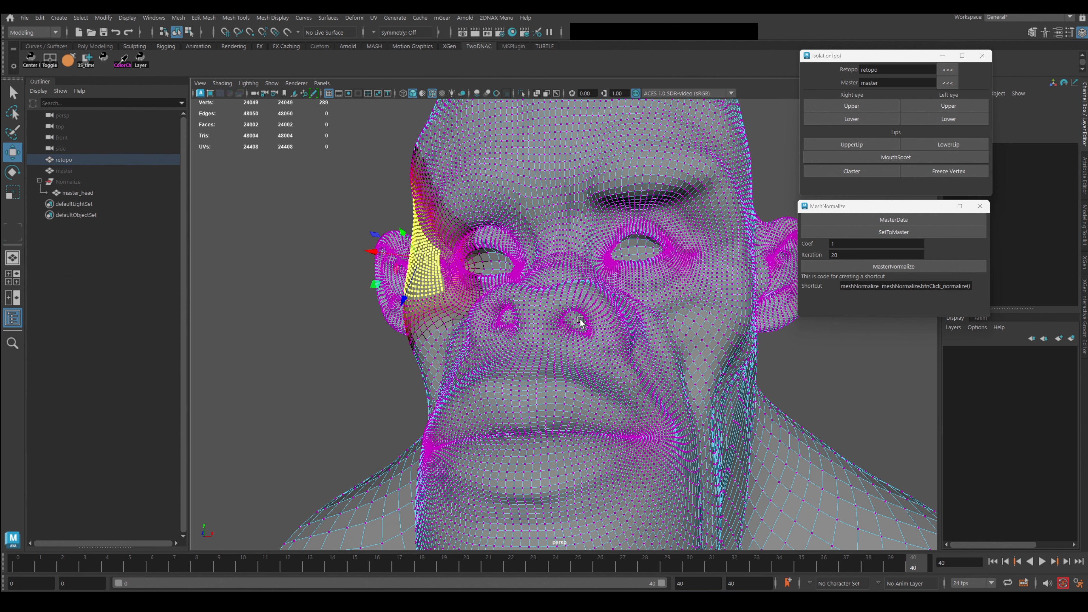
{"action": "left_click", "coordinate": [579, 321]}
{"action": "key", "text": "shift+period"}
{"action": "key", "text": "shift+period"}
{"action": "key", "text": "shift+period"}
{"action": "key", "text": "shift+period"}
{"action": "key", "text": "shift+period"}
{"action": "key", "text": "shift+period"}
{"action": "key", "text": "shift+period"}
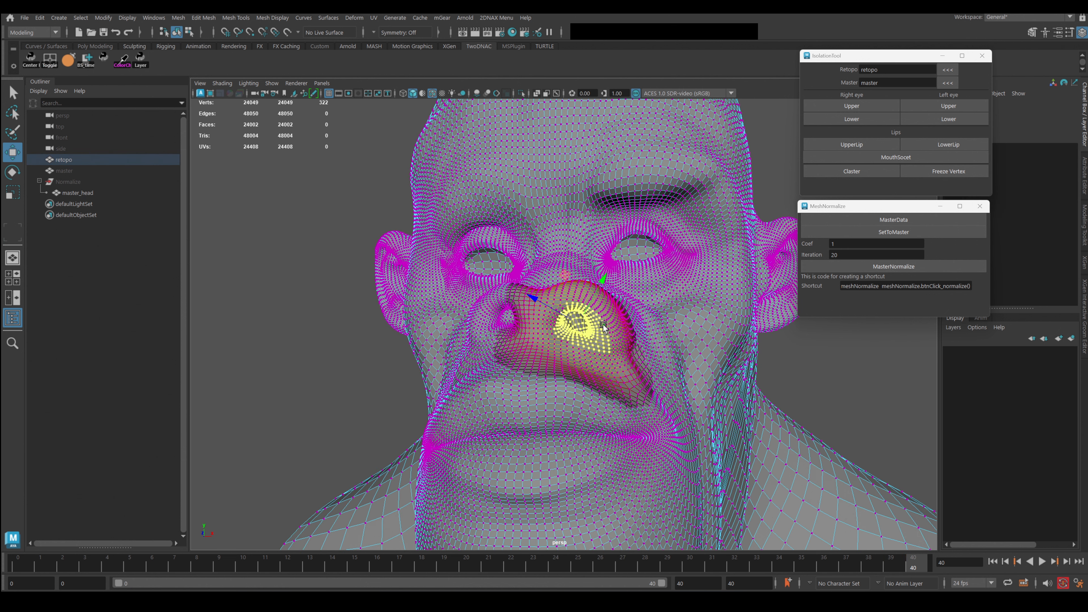
{"action": "key", "text": "n"}
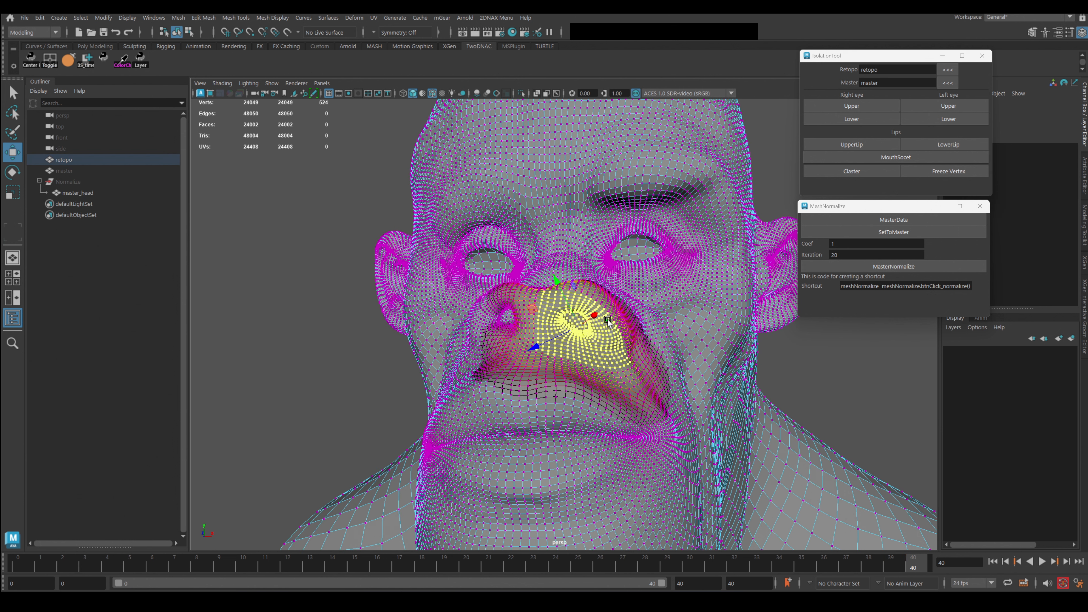
{"action": "key", "text": "n"}
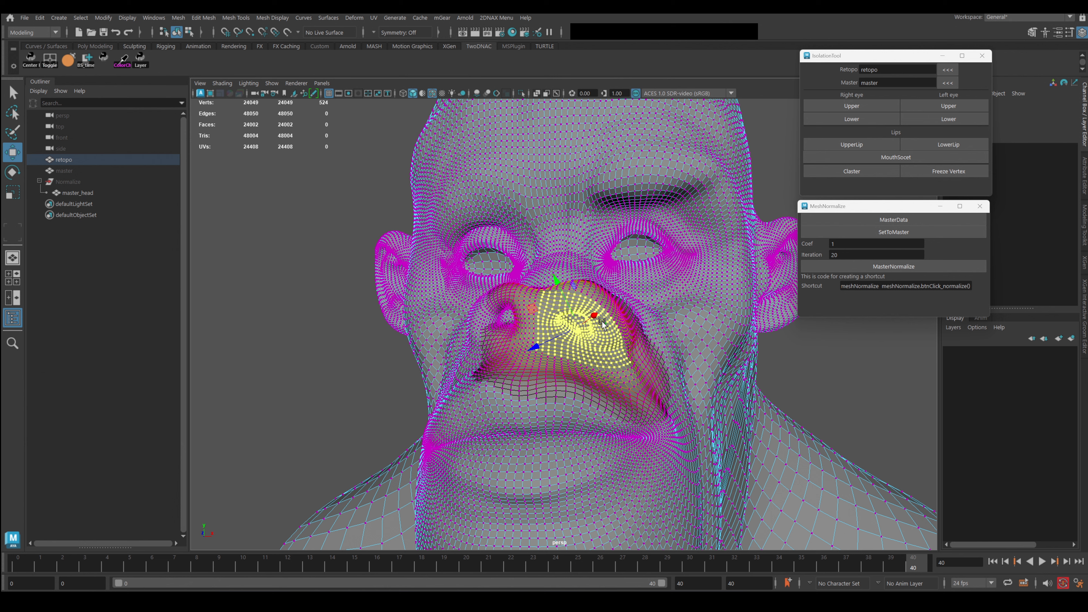
Grow a nostril patch to 524 vertices, then a patch between the nostrils to 609 vertices.
{"action": "left_click", "coordinate": [505, 317]}
{"action": "key", "text": "shift+period"}
{"action": "key", "text": "shift+period"}
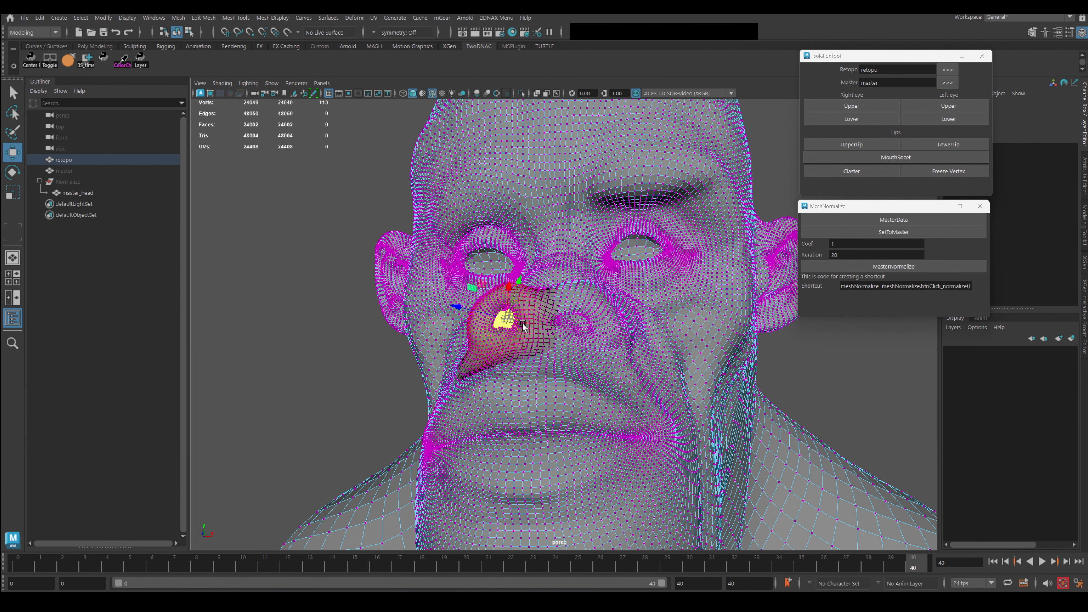
{"action": "key", "text": "shift+period"}
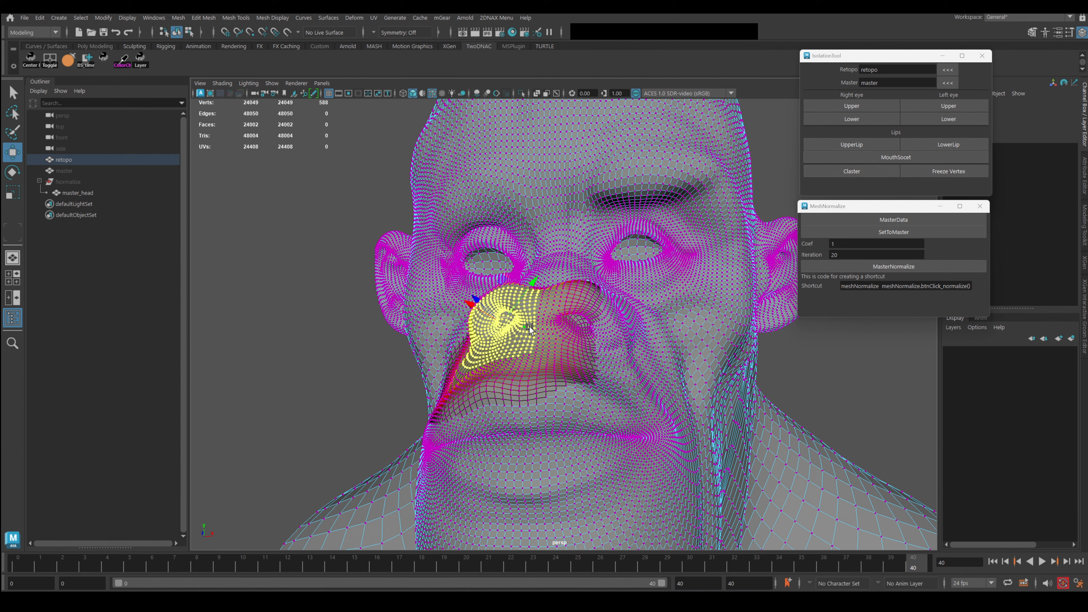
{"action": "left_click", "coordinate": [537, 320]}
{"action": "key", "text": "shift+period"}
{"action": "key", "text": "shift+period"}
{"action": "key", "text": "shift+period"}
{"action": "key", "text": "shift+period"}
{"action": "key", "text": "shift+period"}
{"action": "key", "text": "shift+period"}
{"action": "key", "text": "shift+period"}
{"action": "key", "text": "shift+period"}
{"action": "key", "text": "shift+period"}
{"action": "key", "text": "shift+period"}
{"action": "key", "text": "shift+period"}
{"action": "key", "text": "shift+period"}
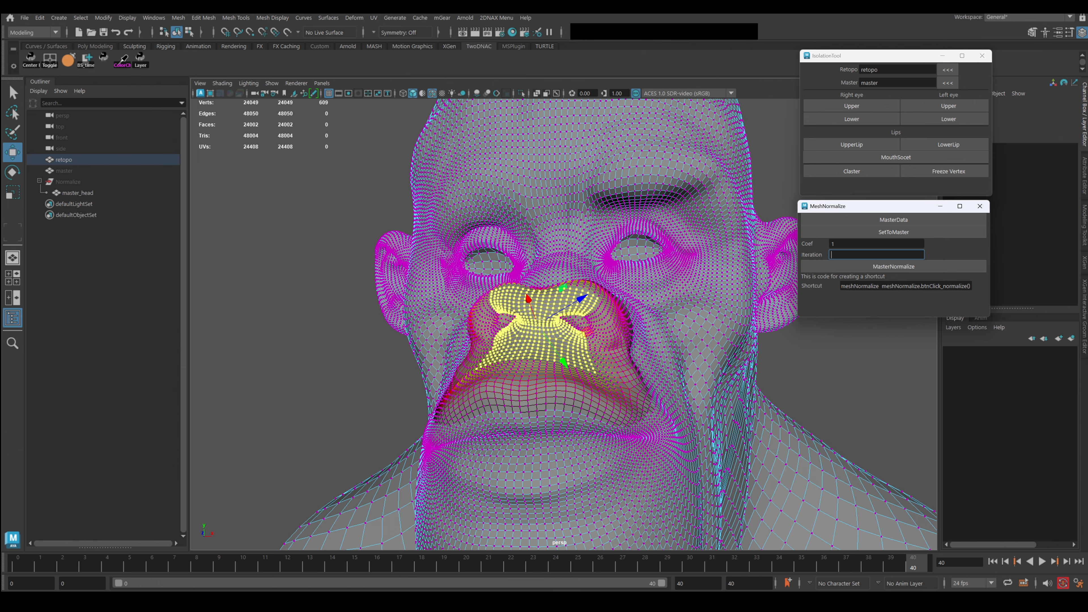
Select and grow a vertex patch at the mouth corner.
{"action": "left_click_drag", "start_coordinate": [587, 315], "coordinate": [620, 355], "text": "alt"}
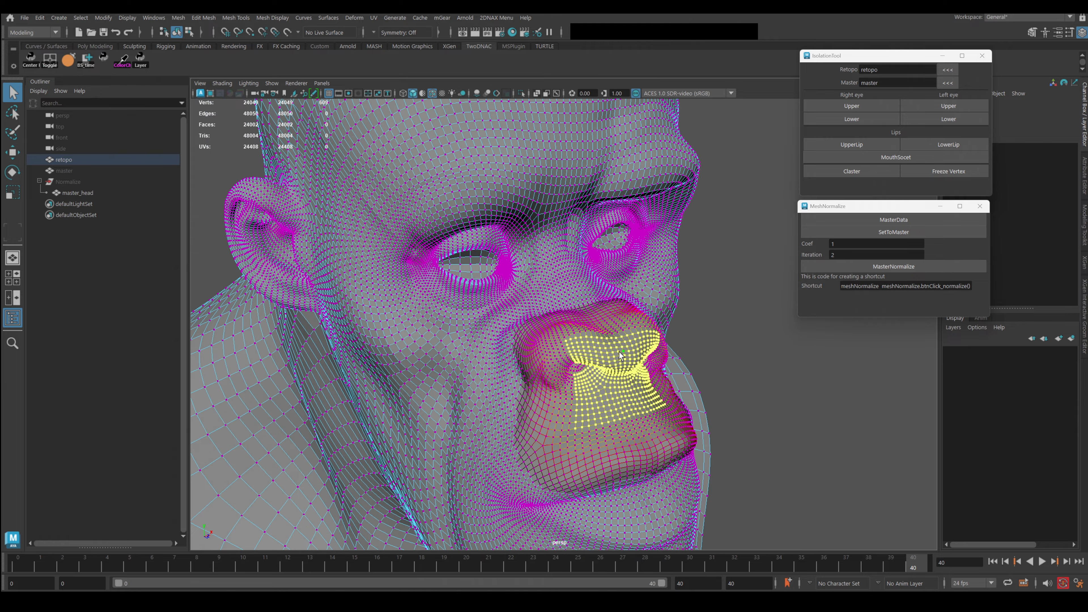
{"action": "left_click", "coordinate": [568, 371]}
{"action": "key", "text": "shift+period"}
{"action": "key", "text": "shift+period"}
{"action": "key", "text": "shift+period"}
{"action": "key", "text": "shift+period"}
{"action": "key", "text": "shift+period"}
{"action": "key", "text": "shift+period"}
{"action": "key", "text": "shift+period"}
{"action": "key", "text": "shift+period"}
{"action": "key", "text": "shift+period"}
{"action": "key", "text": "shift+period"}
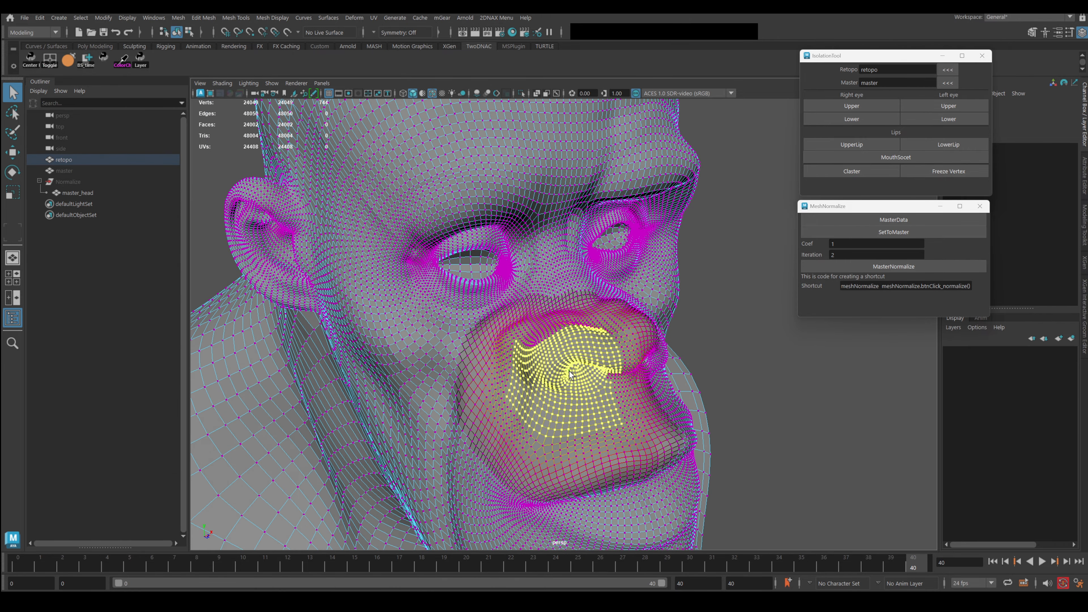
Grow patches on the nose (429 vertices) and nostrils, then pick a small nose patch.
{"action": "left_click_drag", "start_coordinate": [630, 346], "coordinate": [564, 367], "text": "alt"}
{"action": "left_click", "coordinate": [583, 367]}
{"action": "key", "text": "shift+period"}
{"action": "key", "text": "shift+period"}
{"action": "key", "text": "shift+period"}
{"action": "key", "text": "shift+period"}
{"action": "key", "text": "shift+period"}
{"action": "key", "text": "shift+period"}
{"action": "key", "text": "shift+period"}
{"action": "key", "text": "shift+period"}
{"action": "key", "text": "shift+period"}
{"action": "key", "text": "shift+period"}
{"action": "left_click", "coordinate": [569, 365]}
{"action": "key", "text": "shift+period"}
{"action": "key", "text": "shift+period"}
{"action": "key", "text": "shift+period"}
{"action": "key", "text": "shift+period"}
{"action": "key", "text": "shift+period"}
{"action": "key", "text": "shift+period"}
{"action": "key", "text": "shift+period"}
{"action": "key", "text": "shift+period"}
{"action": "key", "text": "shift+period"}
{"action": "key", "text": "shift+period"}
{"action": "key", "text": "shift+period"}
{"action": "key", "text": "shift+period"}
{"action": "key", "text": "shift+period"}
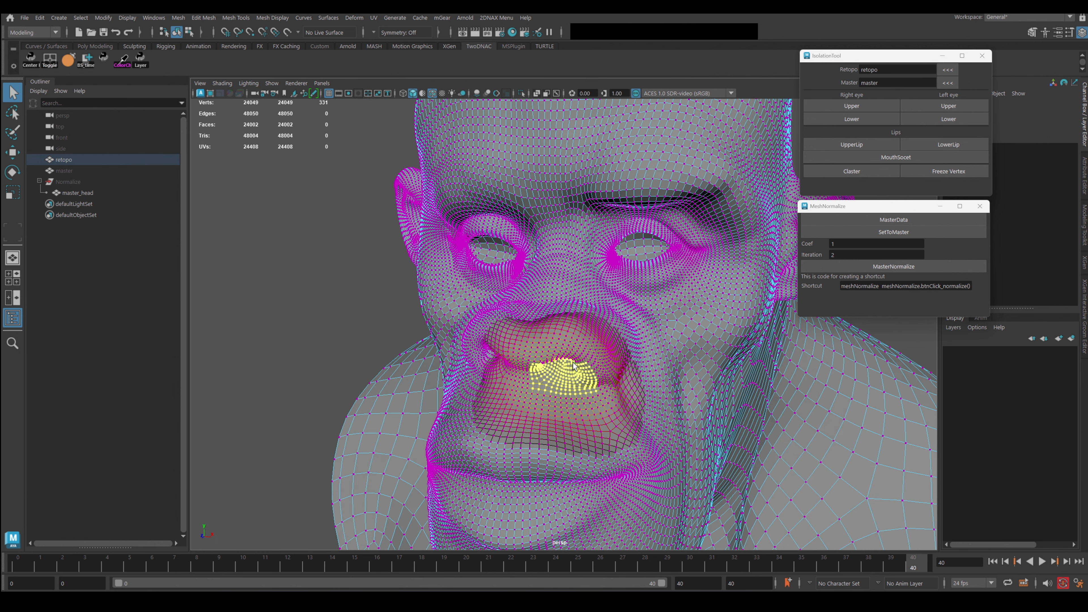
{"action": "key", "text": "shift+period"}
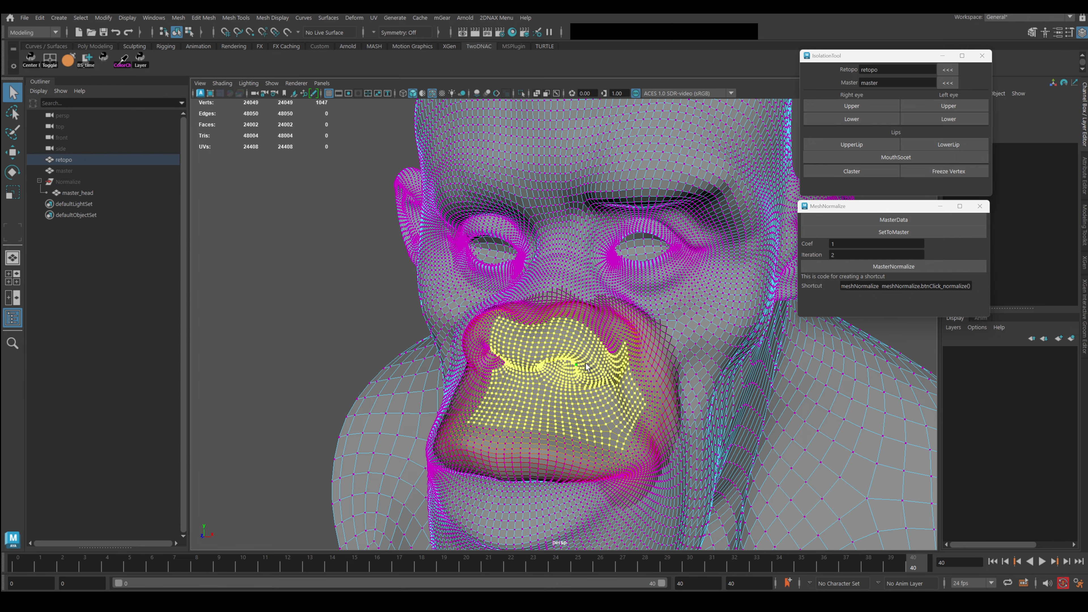
{"action": "left_click", "coordinate": [603, 367]}
Return to object mode, deselect the retopo, face the head front-on and play the morph.
{"action": "right_click_drag", "start_coordinate": [569, 279], "coordinate": [666, 201]}
{"action": "scroll", "coordinate": [628, 321], "scroll_direction": "down", "scroll_amount": 5}
{"action": "left_click_drag", "start_coordinate": [628, 321], "coordinate": [535, 326], "text": "alt"}
{"action": "left_click", "coordinate": [804, 335]}
{"action": "left_click_drag", "start_coordinate": [745, 345], "coordinate": [577, 323], "text": "alt"}
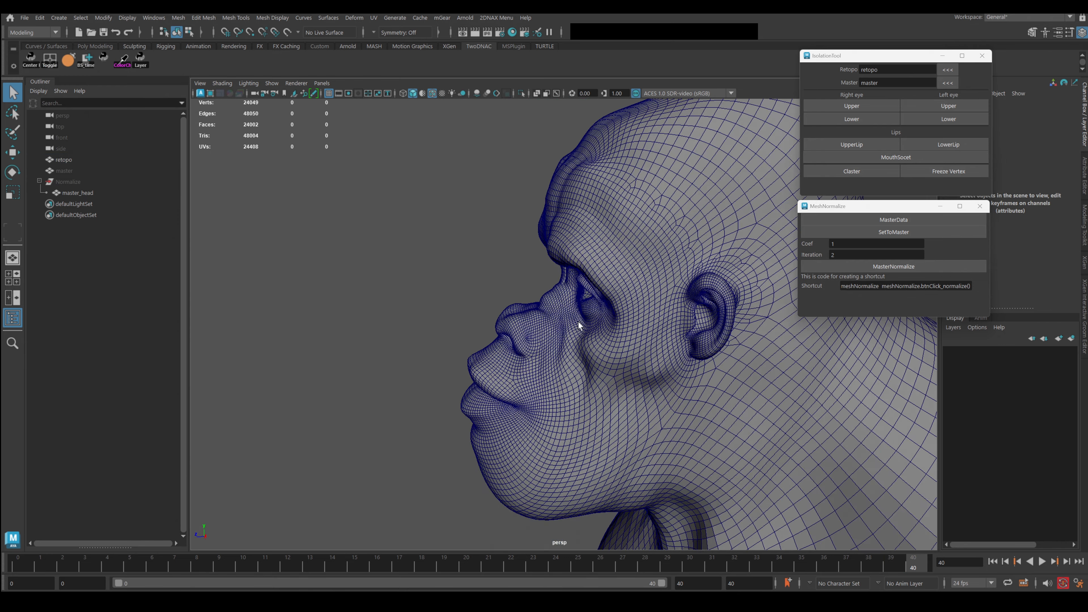
{"action": "scroll", "coordinate": [546, 357], "scroll_direction": "up", "scroll_amount": 3}
{"action": "left_click_drag", "start_coordinate": [547, 357], "coordinate": [633, 363], "text": "alt"}
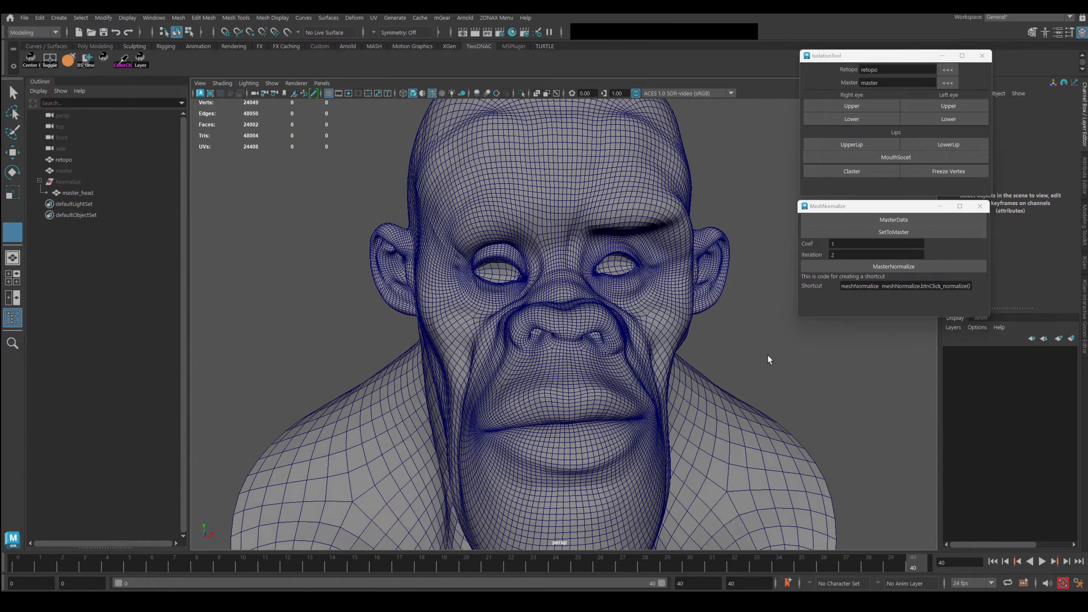
{"action": "key", "text": "alt+v"}
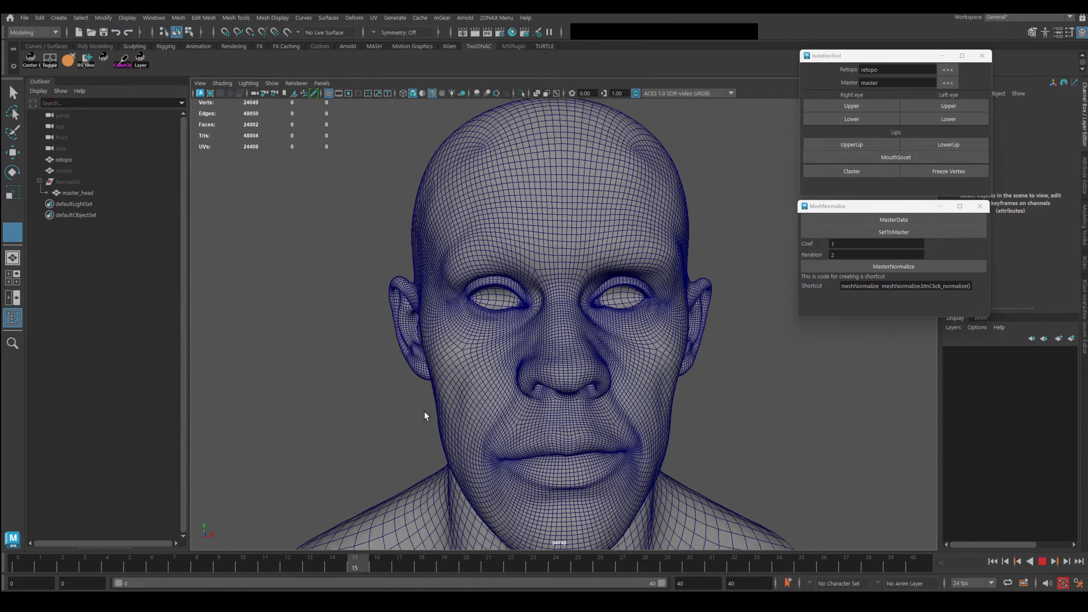